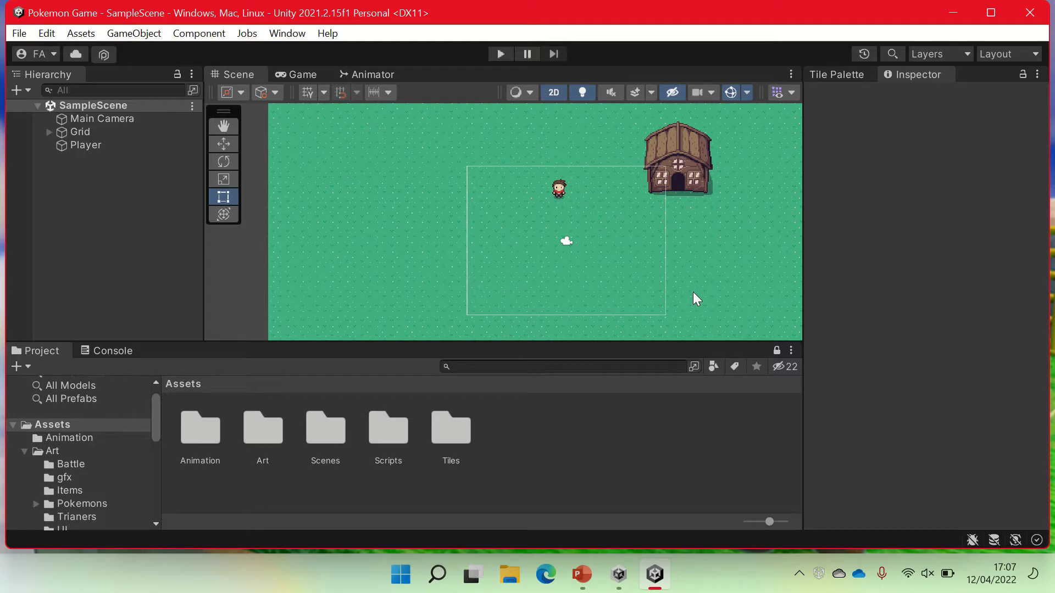
Add a 2D Rectangular Tilemap under Grid and rename it LongGrass
{"action": "left_click", "coordinate": [131, 132]}
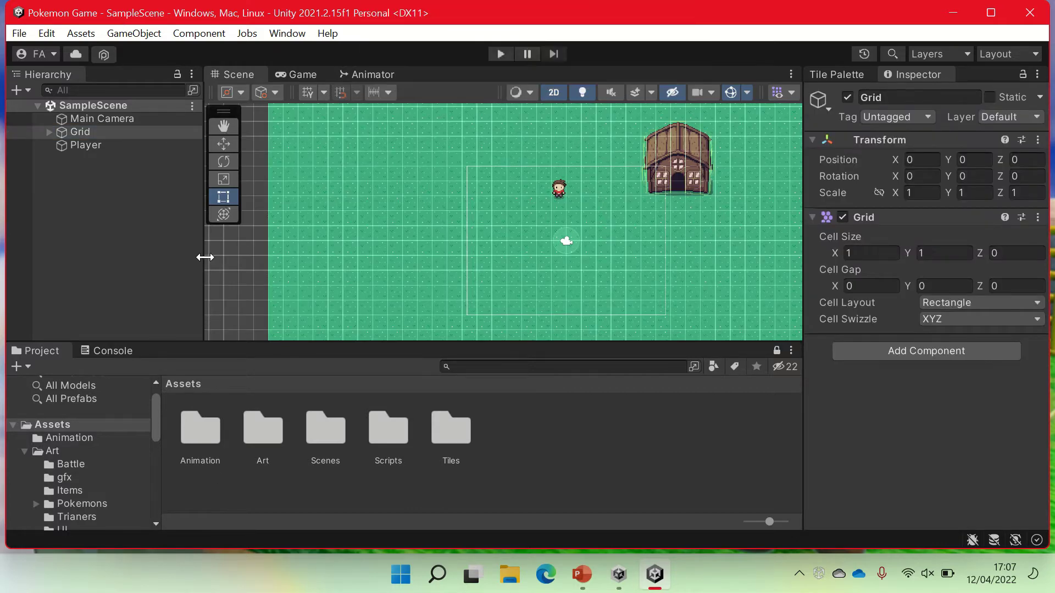
{"action": "right_click", "coordinate": [136, 128]}
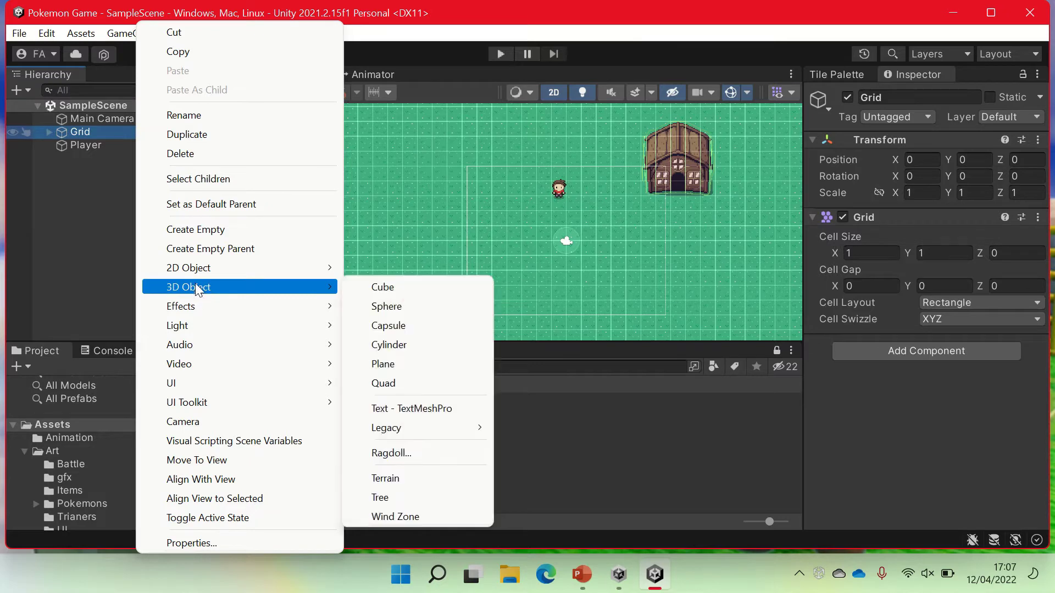
{"action": "mouse_move", "coordinate": [196, 271]}
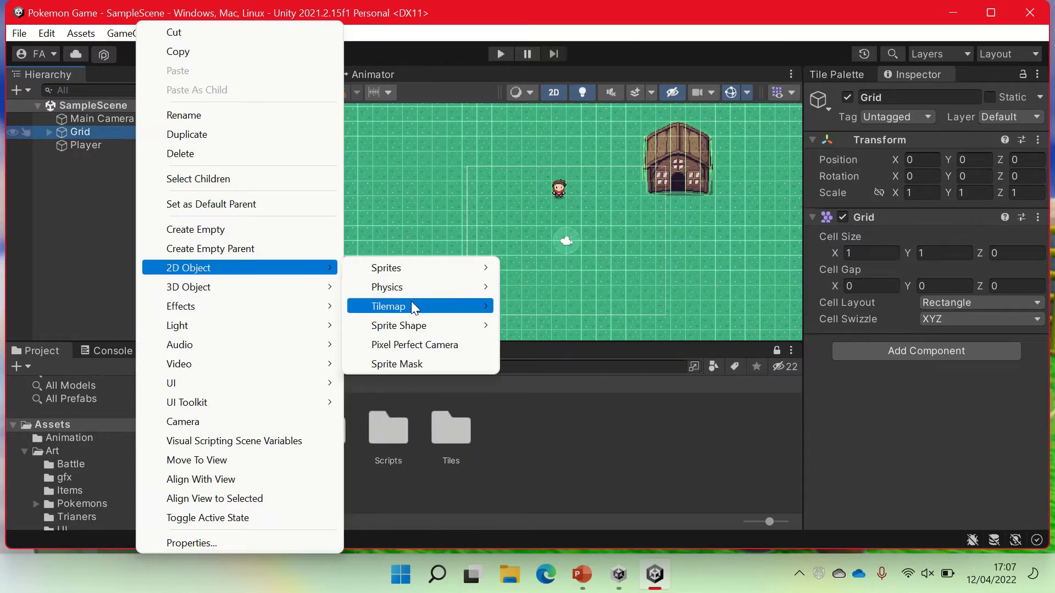
{"action": "mouse_move", "coordinate": [411, 305]}
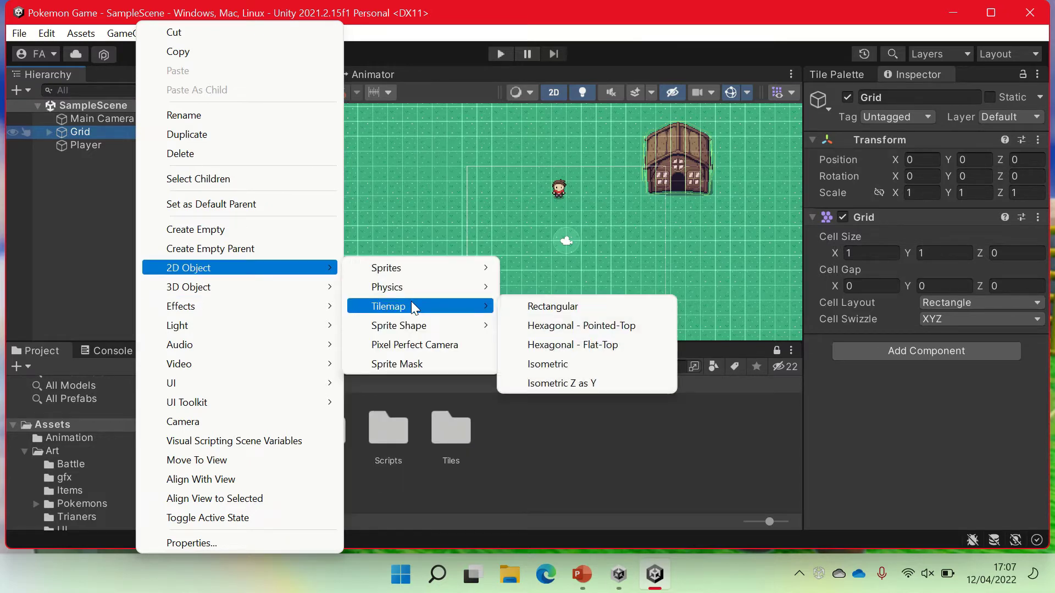
{"action": "left_click", "coordinate": [561, 309]}
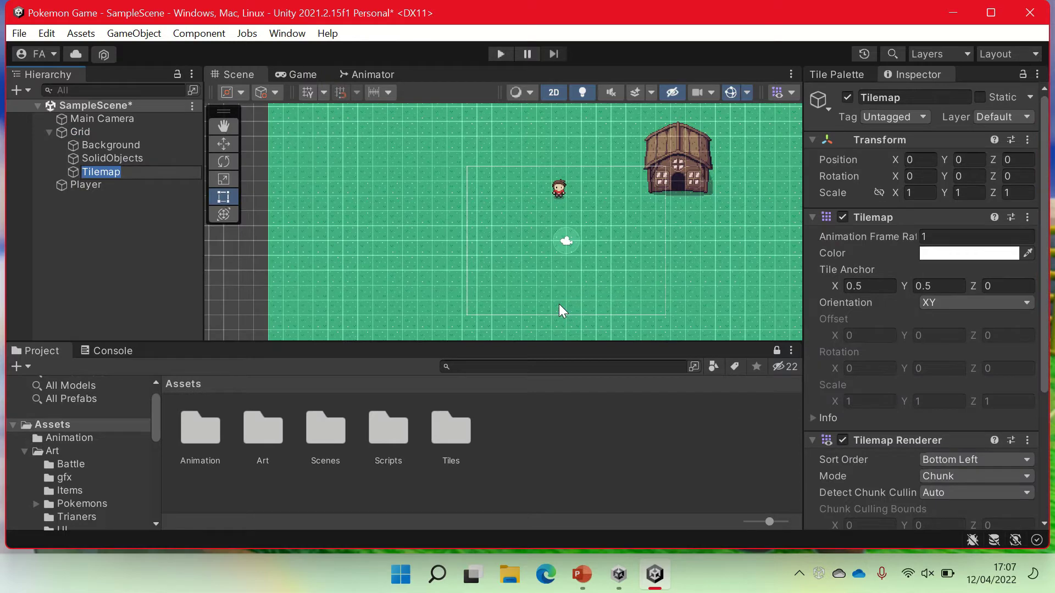
{"action": "key", "text": "BackSpace"}
{"action": "type", "text": "LongG"}
{"action": "type", "text": "rass"}
Confirm the LongGrass name and create User Layer 9 named 'longGrass'
{"action": "key", "text": "Return"}
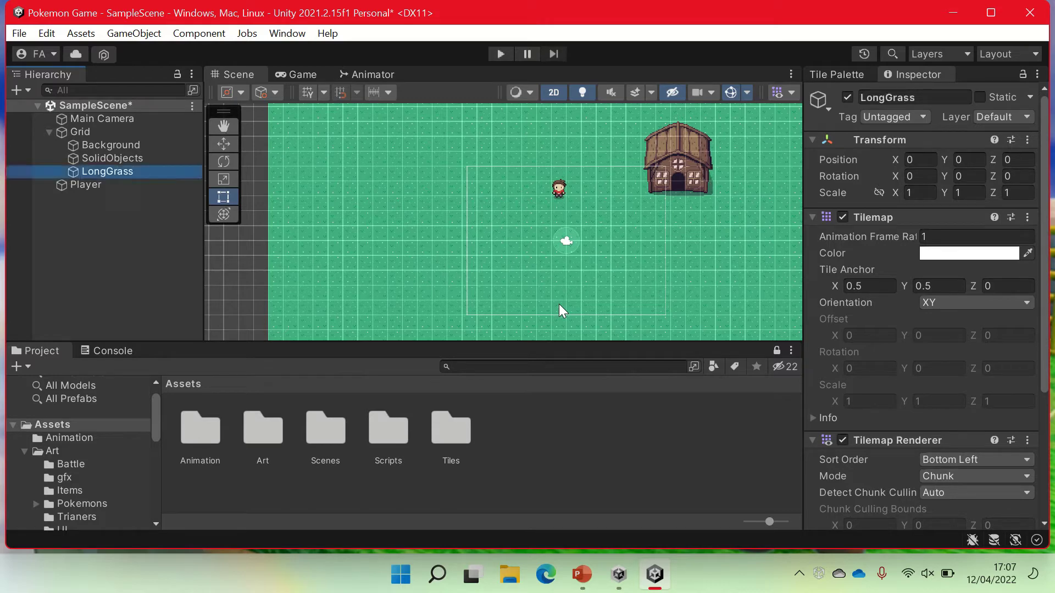
{"action": "left_click", "coordinate": [1006, 110]}
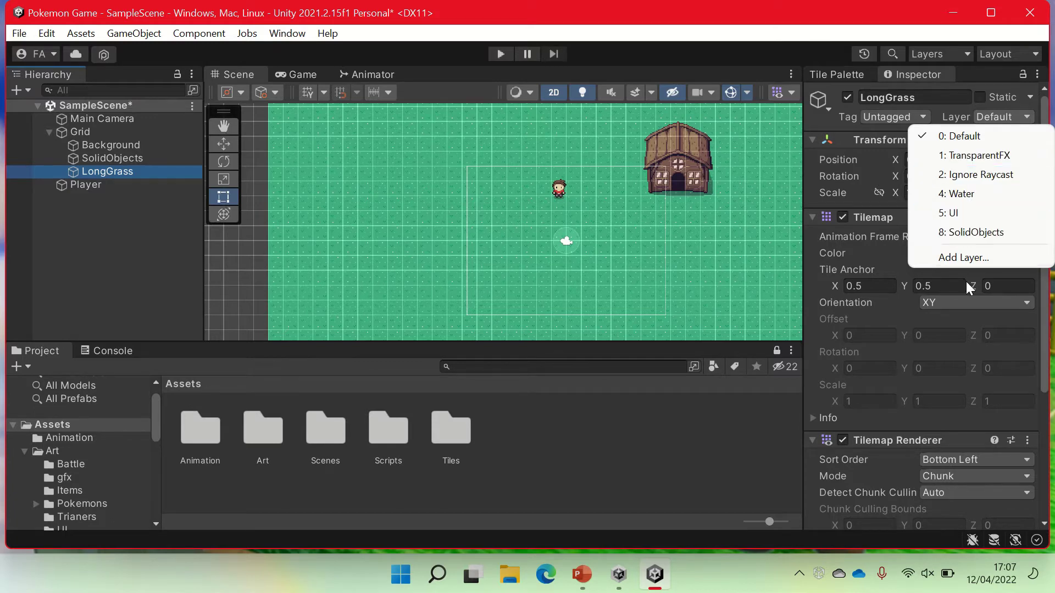
{"action": "left_click", "coordinate": [960, 258]}
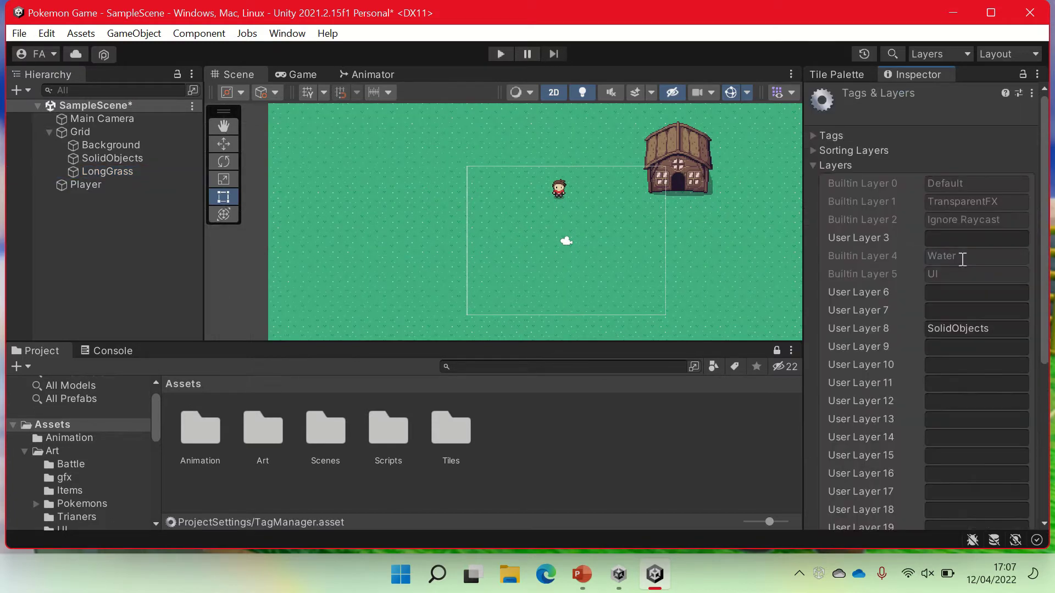
{"action": "left_click", "coordinate": [964, 351]}
{"action": "type", "text": "l"}
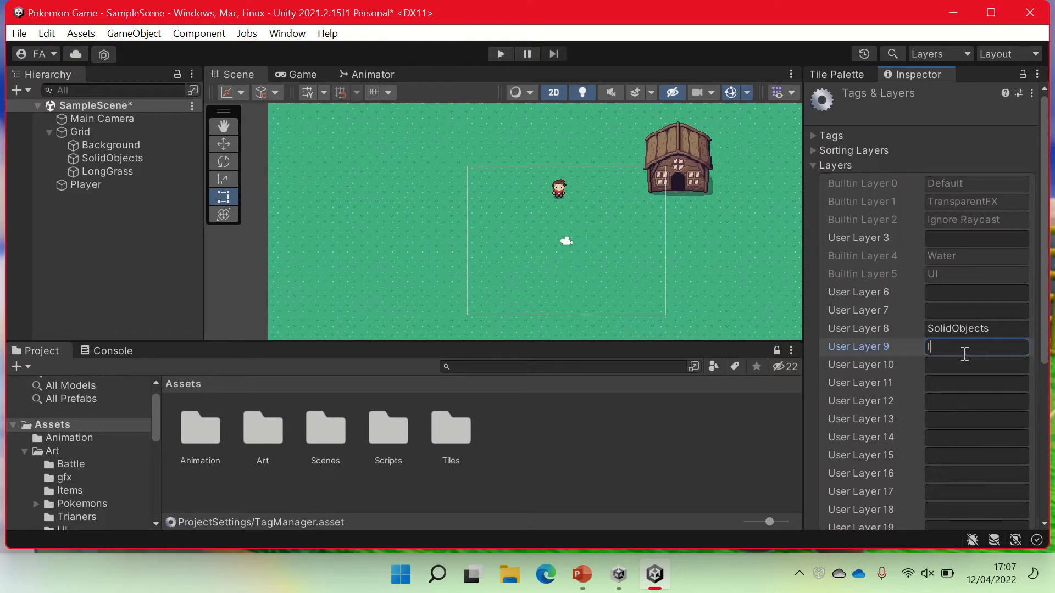
{"action": "type", "text": "ongG"}
{"action": "type", "text": "rass"}
Put LongGrass on the longGrass layer with its Tilemap Renderer on the Foreground sorting layer
{"action": "left_click", "coordinate": [104, 174]}
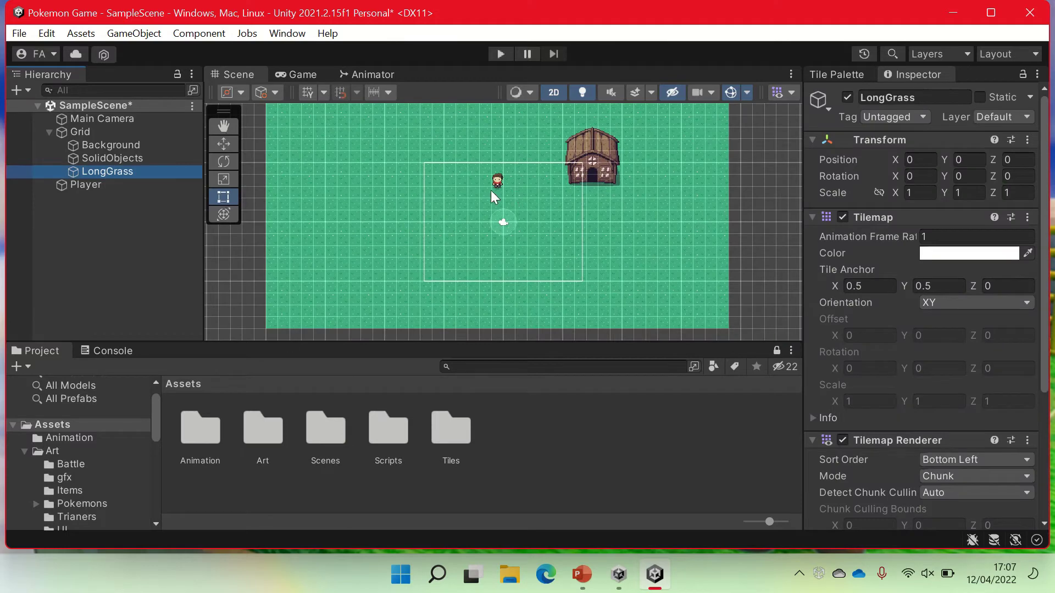
{"action": "scroll", "coordinate": [491, 192], "scroll_direction": "up", "scroll_amount": 2}
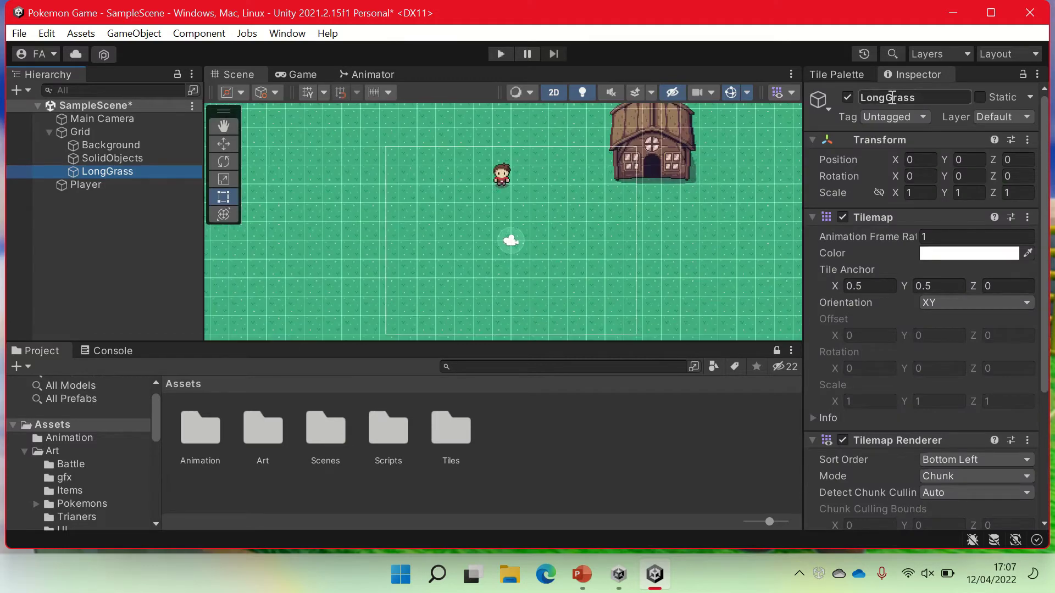
{"action": "left_click", "coordinate": [1004, 116]}
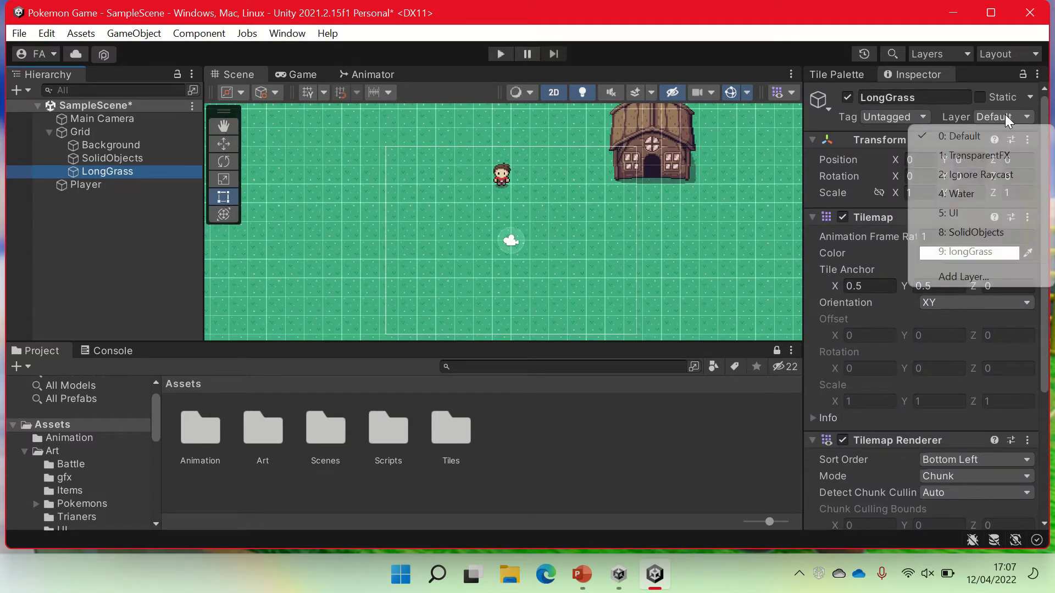
{"action": "left_click", "coordinate": [982, 252]}
{"action": "scroll", "coordinate": [982, 252], "scroll_direction": "down", "scroll_amount": 5}
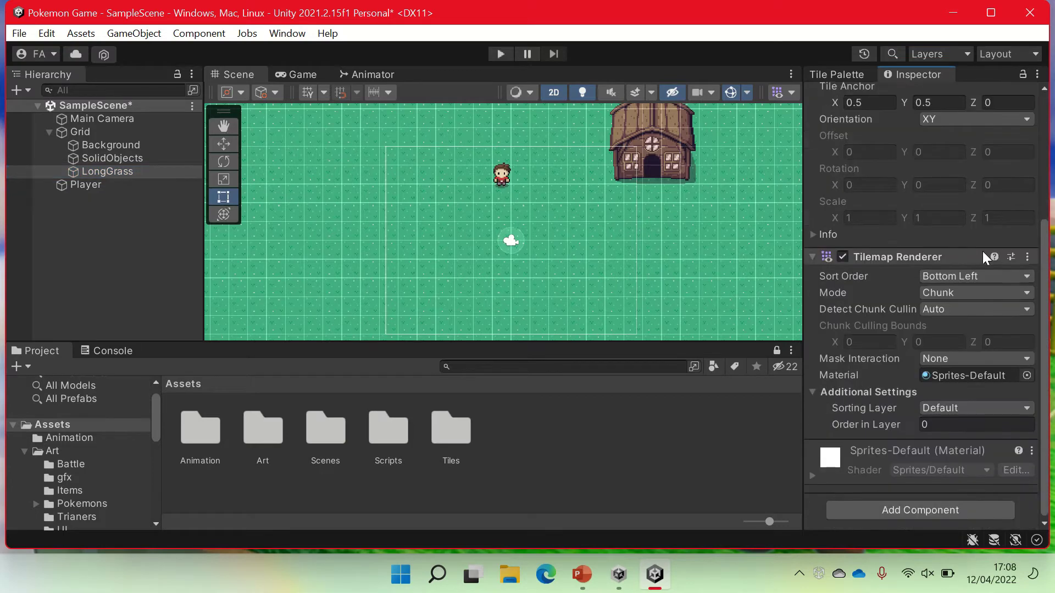
{"action": "left_click", "coordinate": [932, 406]}
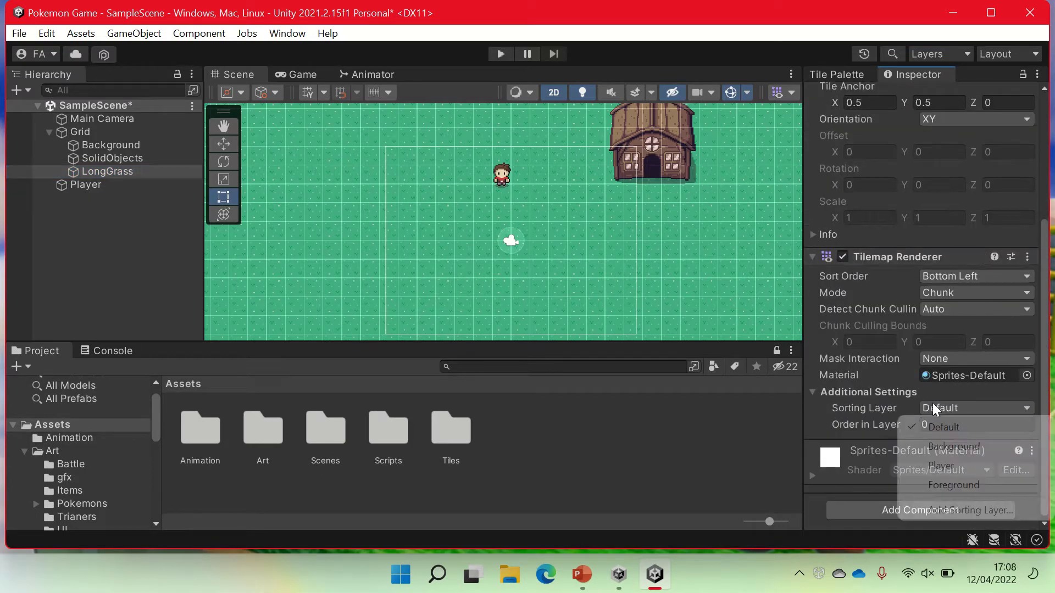
{"action": "left_click", "coordinate": [935, 485]}
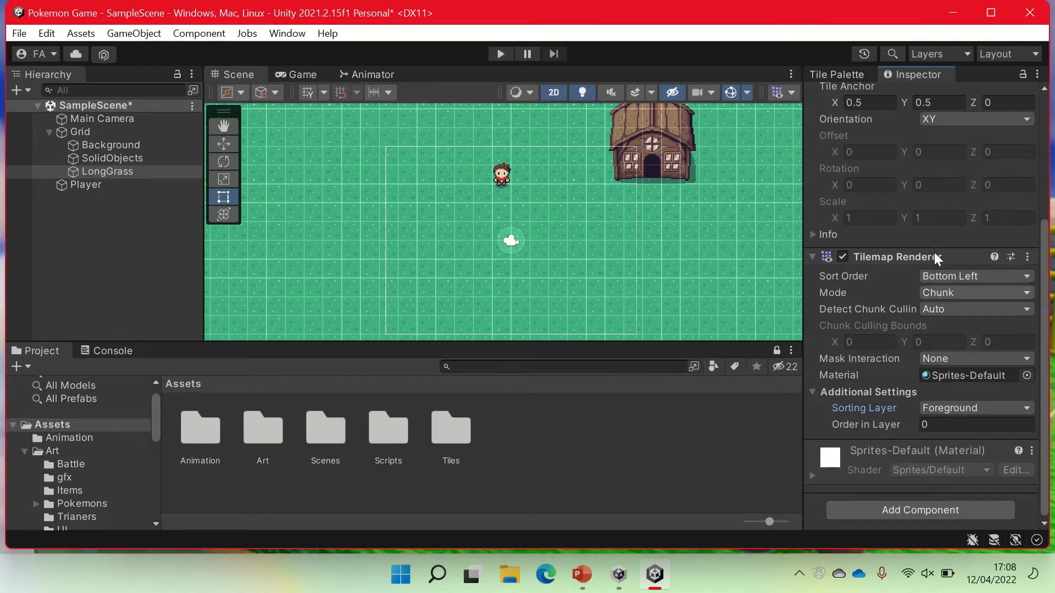
{"action": "left_click", "coordinate": [931, 54]}
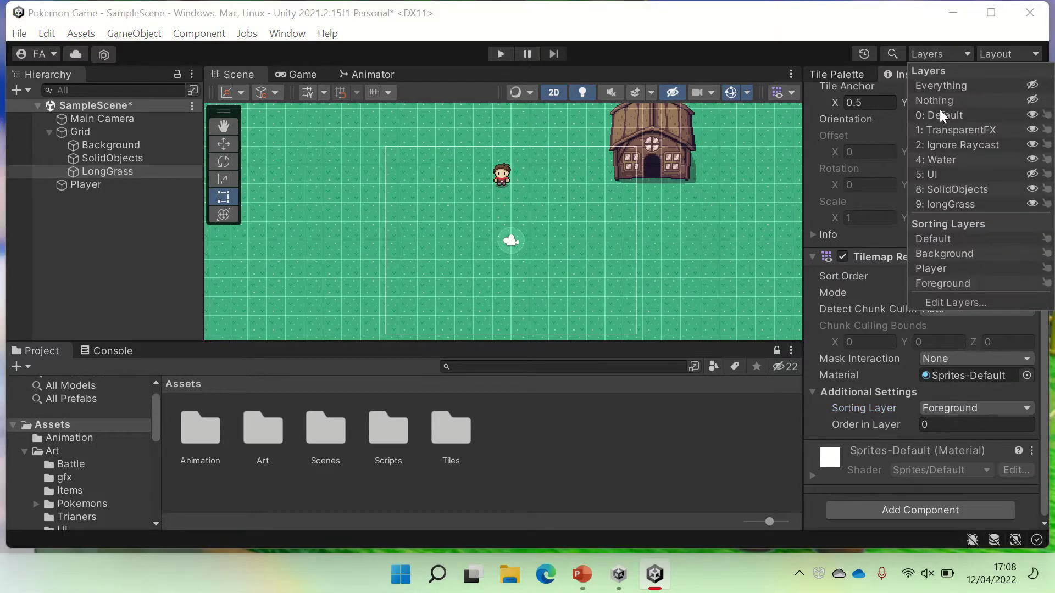
Move Foreground above Player in Sorting Layers (Background, Foreground, Player), then reselect LongGrass
{"action": "left_click", "coordinate": [942, 301]}
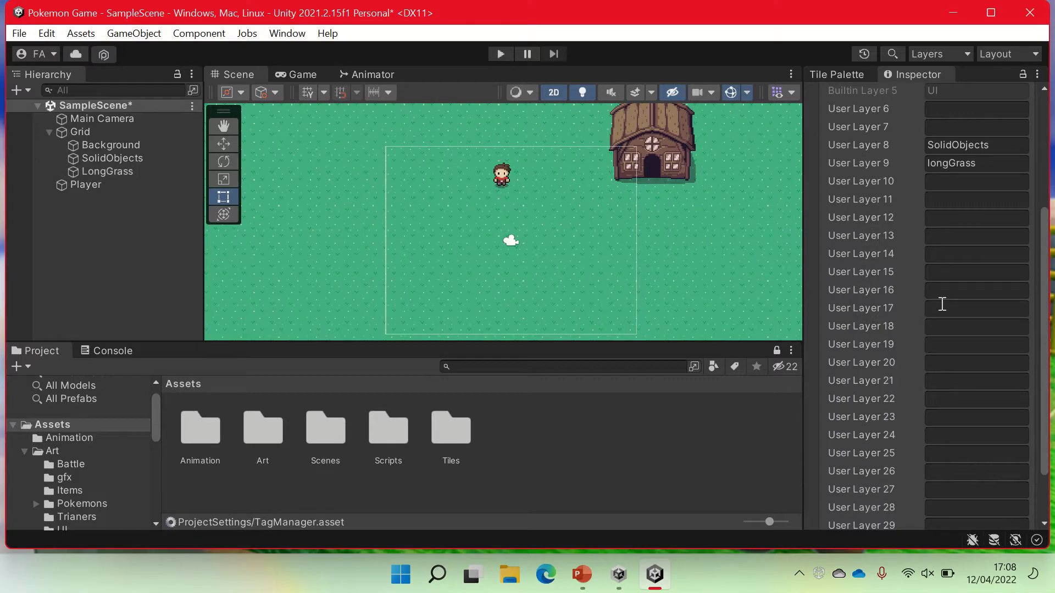
{"action": "scroll", "coordinate": [951, 96], "scroll_direction": "up", "scroll_amount": 5}
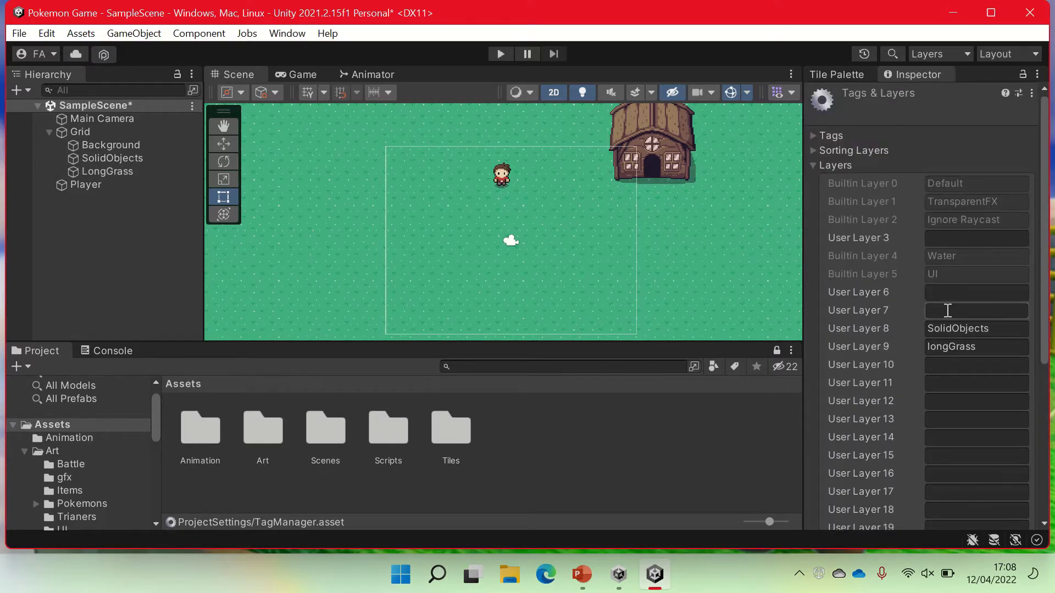
{"action": "left_click", "coordinate": [815, 150]}
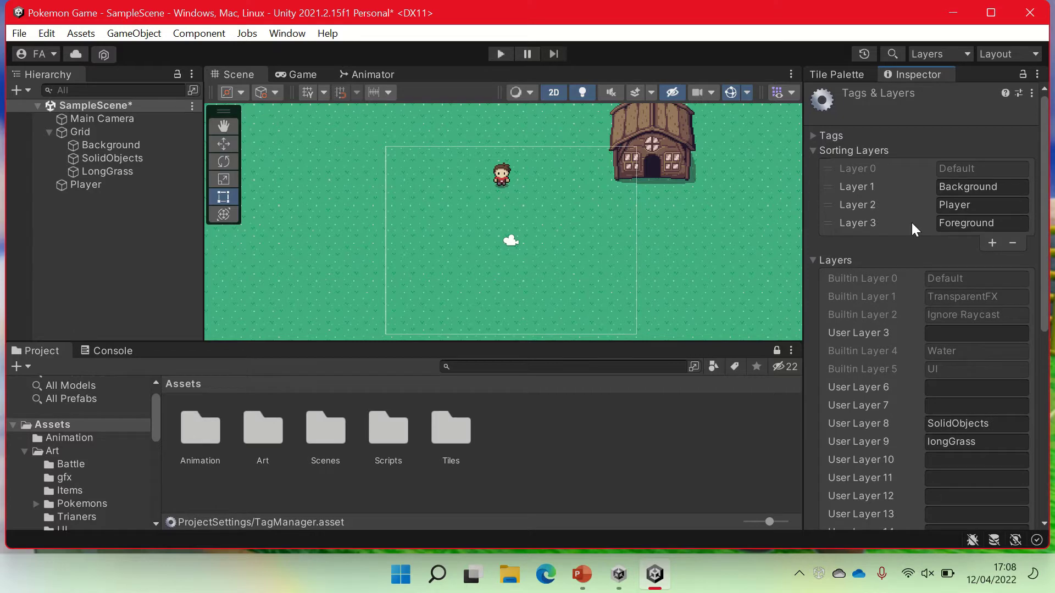
{"action": "left_click_drag", "start_coordinate": [828, 219], "coordinate": [828, 204]}
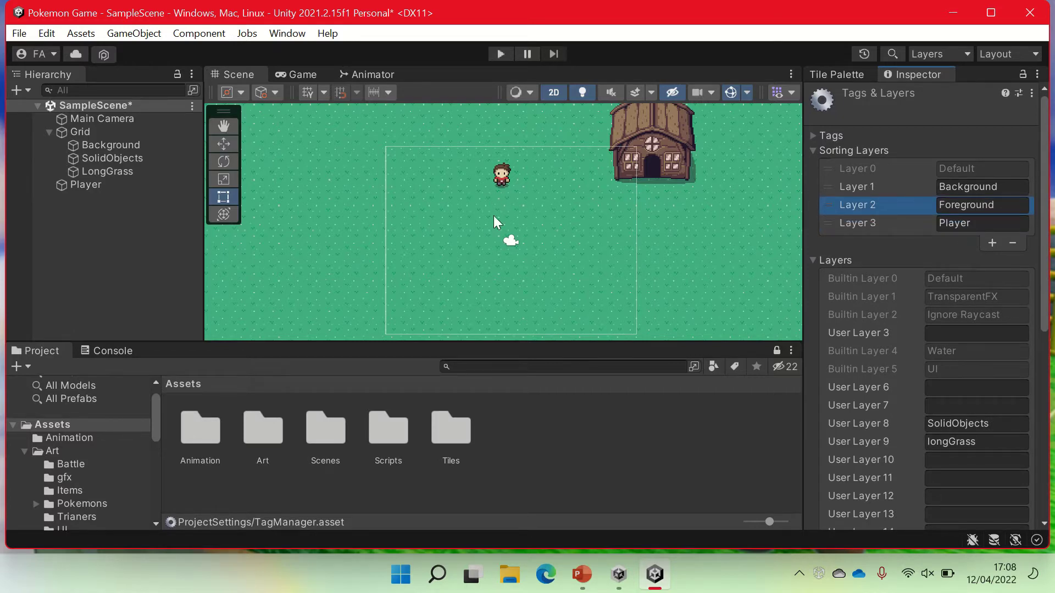
{"action": "left_click", "coordinate": [85, 131]}
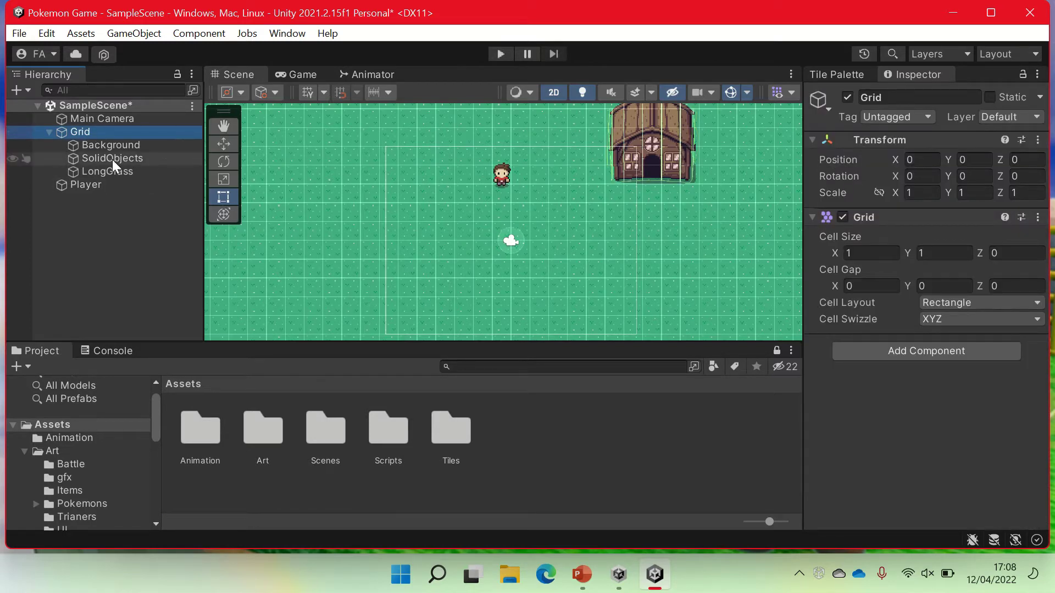
{"action": "left_click", "coordinate": [122, 171]}
{"action": "scroll", "coordinate": [869, 427], "scroll_direction": "down", "scroll_amount": 5}
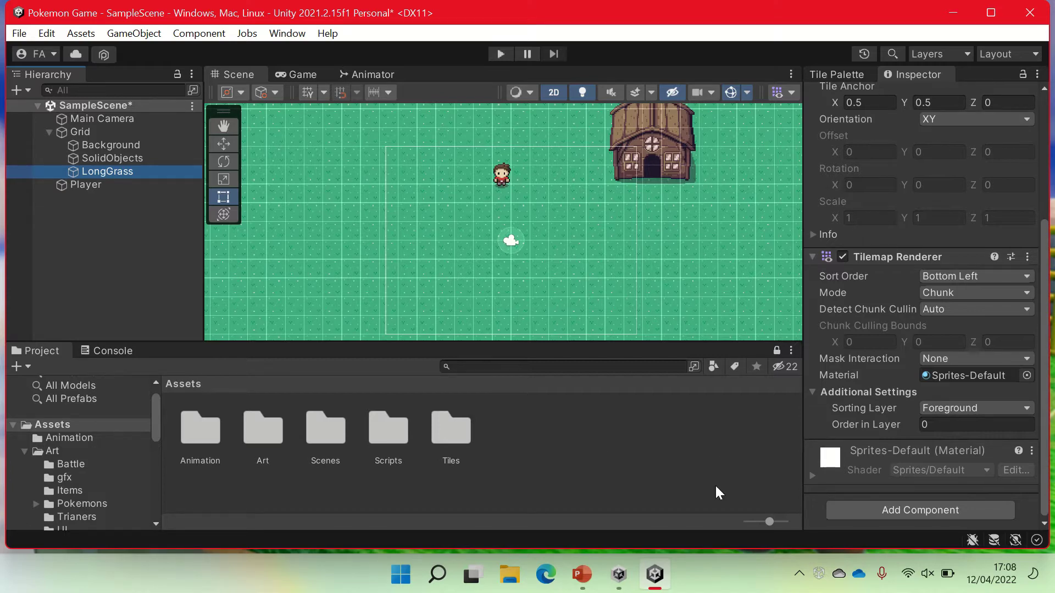
Add a Composite Collider 2D component to the LongGrass tilemap
{"action": "double_click", "coordinate": [393, 417]}
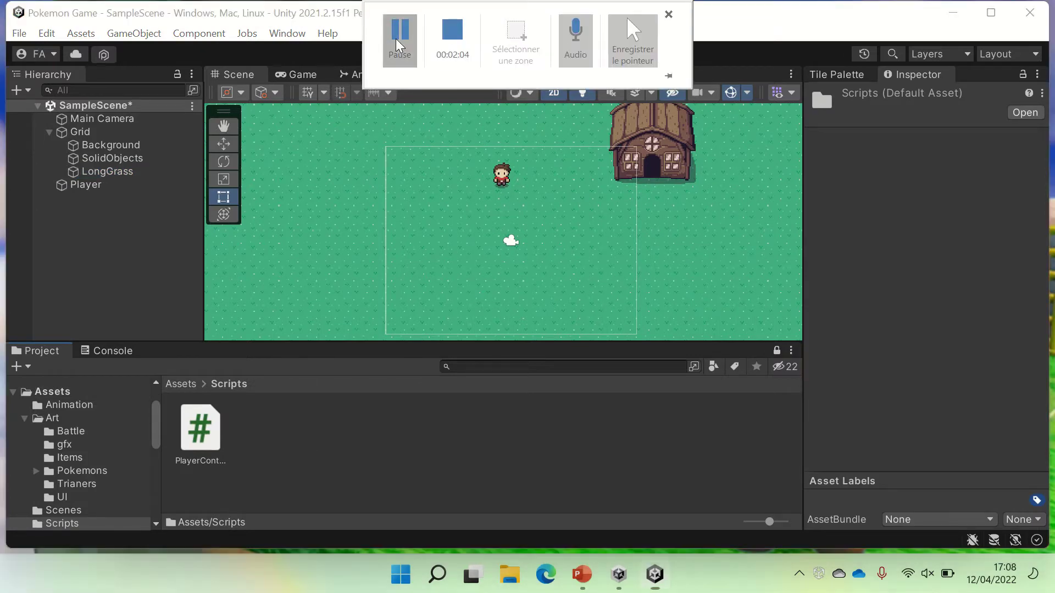
{"action": "scroll", "coordinate": [895, 366], "scroll_direction": "down", "scroll_amount": 5}
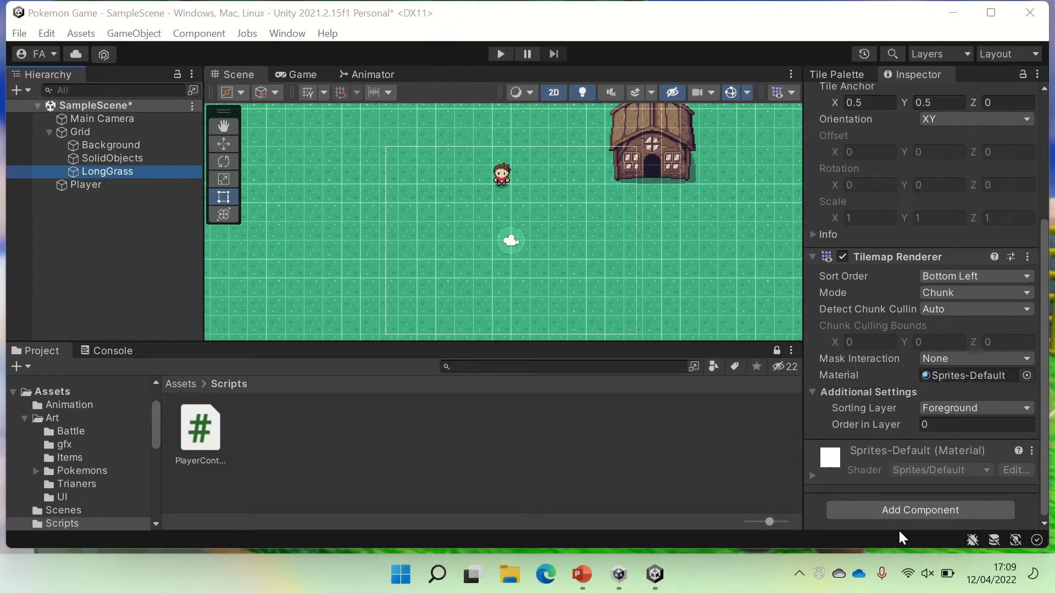
{"action": "left_click", "coordinate": [898, 511]}
{"action": "type", "text": "com"}
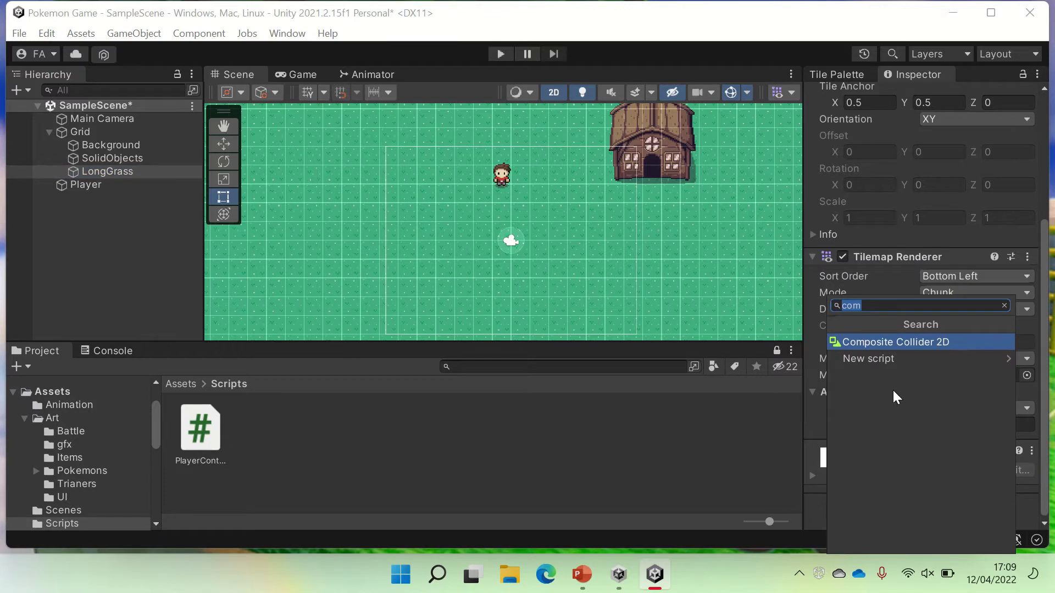
{"action": "left_click", "coordinate": [888, 346]}
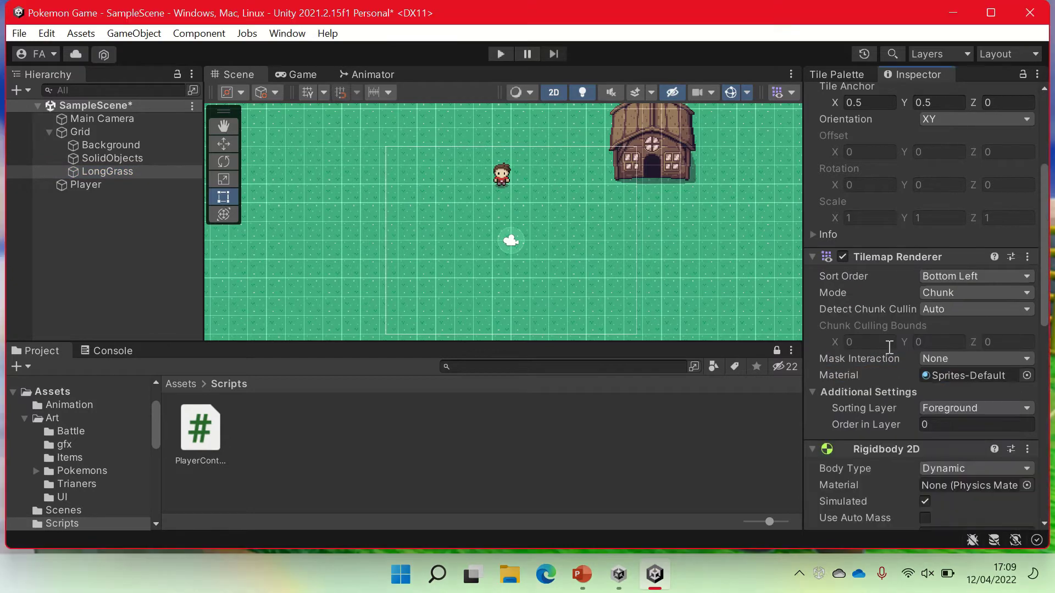
{"action": "scroll", "coordinate": [889, 346], "scroll_direction": "down", "scroll_amount": 10}
{"action": "scroll", "coordinate": [888, 346], "scroll_direction": "down", "scroll_amount": 1}
{"action": "scroll", "coordinate": [889, 346], "scroll_direction": "down", "scroll_amount": 4}
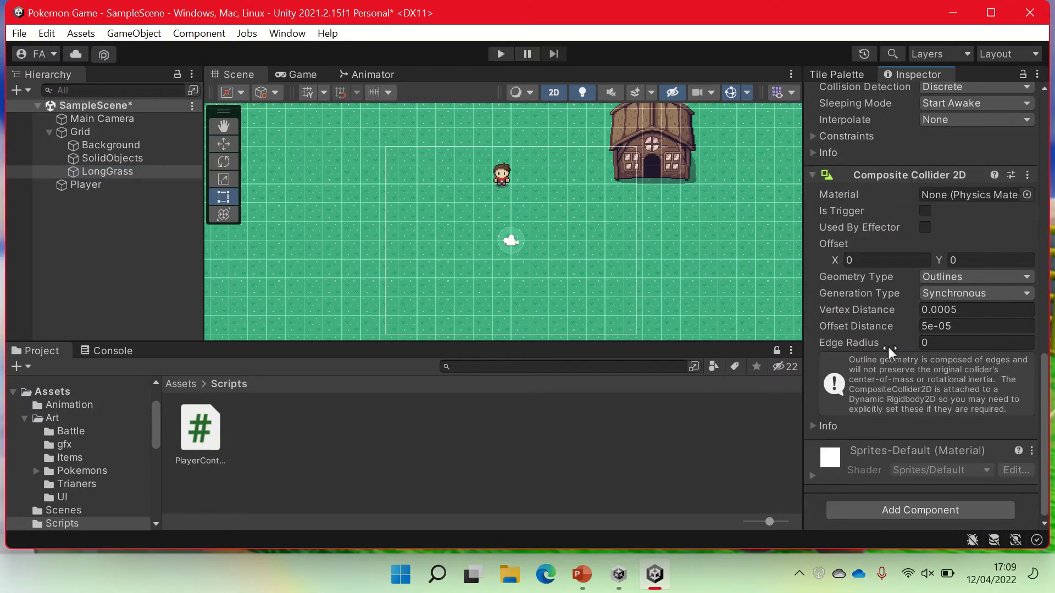
{"action": "scroll", "coordinate": [889, 346], "scroll_direction": "up", "scroll_amount": 6}
{"action": "scroll", "coordinate": [888, 345], "scroll_direction": "up", "scroll_amount": 2}
{"action": "scroll", "coordinate": [888, 345], "scroll_direction": "down", "scroll_amount": 5}
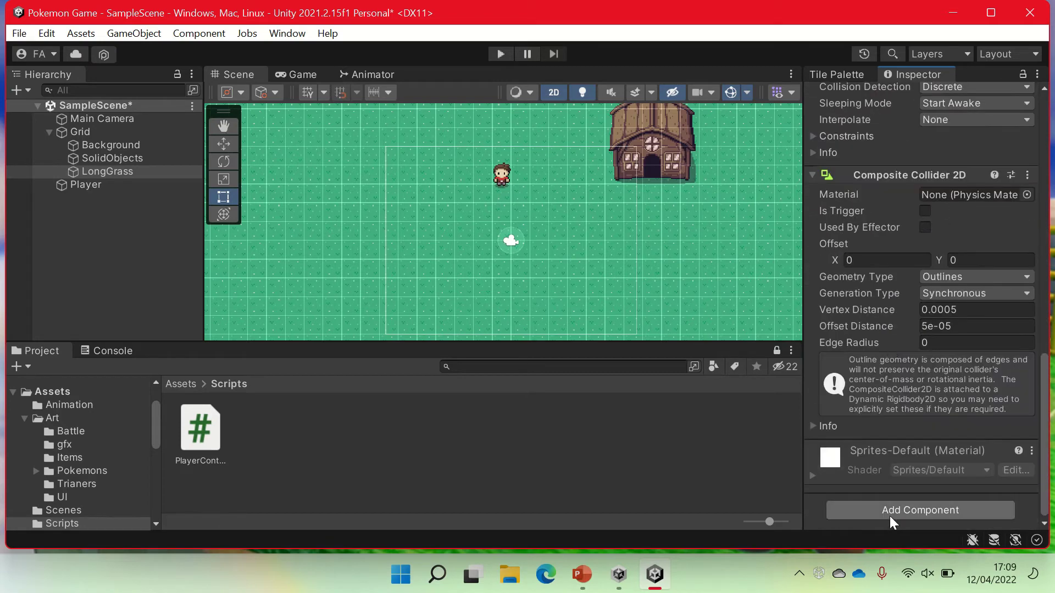
Add a Tilemap Collider 2D to LongGrass and tick Used By Composite
{"action": "left_click", "coordinate": [888, 516]}
{"action": "key", "text": "BackSpace"}
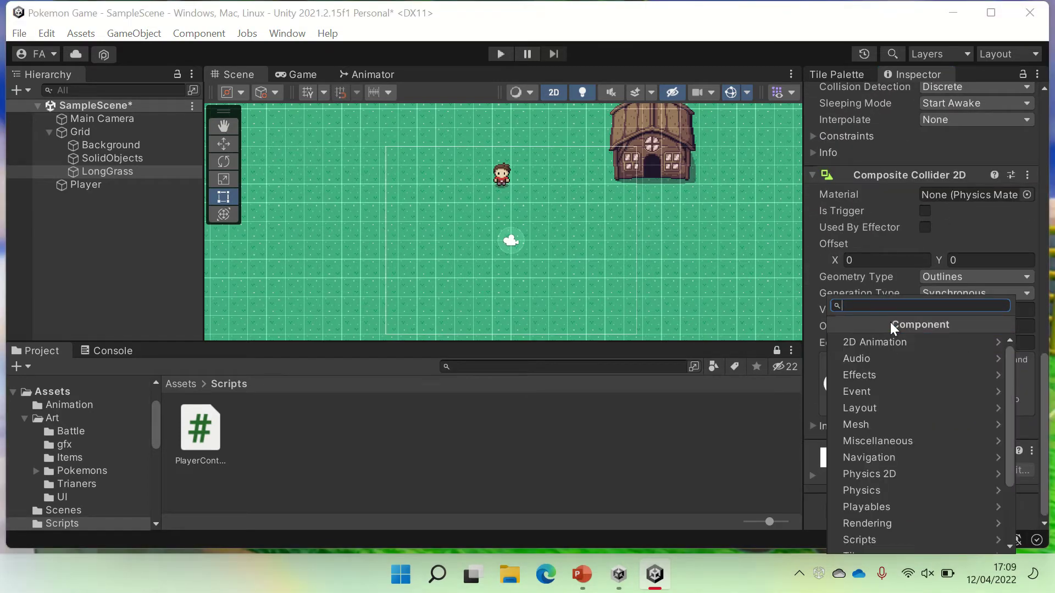
{"action": "type", "text": "T"}
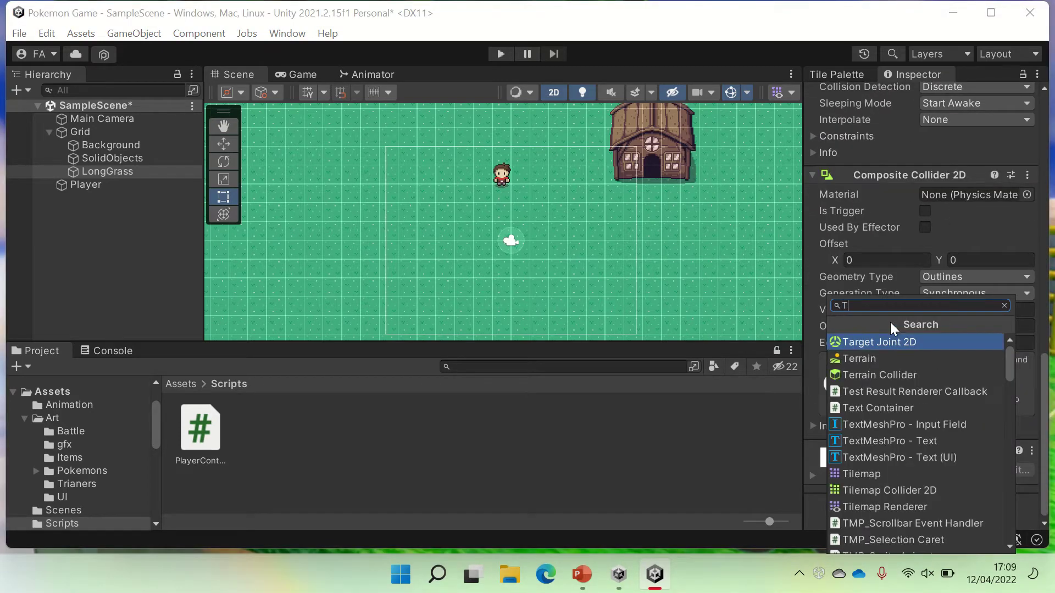
{"action": "type", "text": "i"}
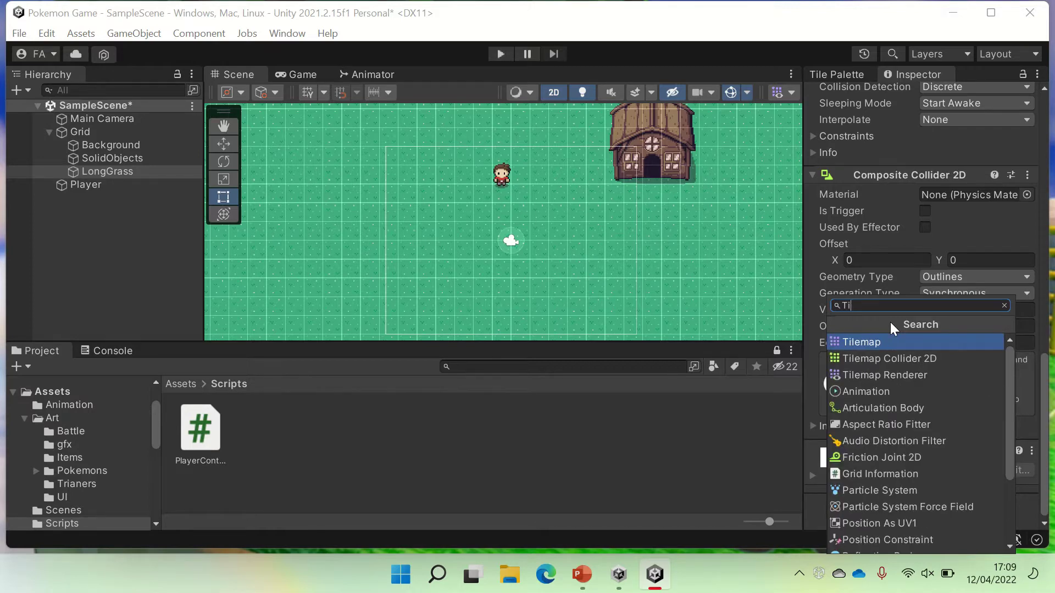
{"action": "key", "text": "Down"}
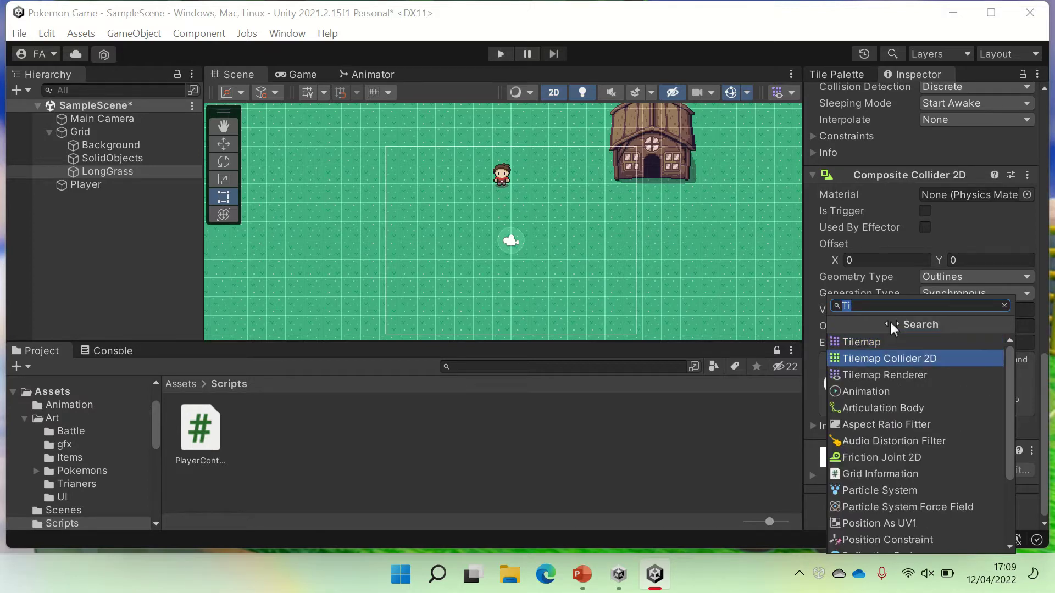
{"action": "key", "text": "Return"}
{"action": "scroll", "coordinate": [894, 437], "scroll_direction": "down", "scroll_amount": 3}
{"action": "scroll", "coordinate": [895, 437], "scroll_direction": "down", "scroll_amount": 5}
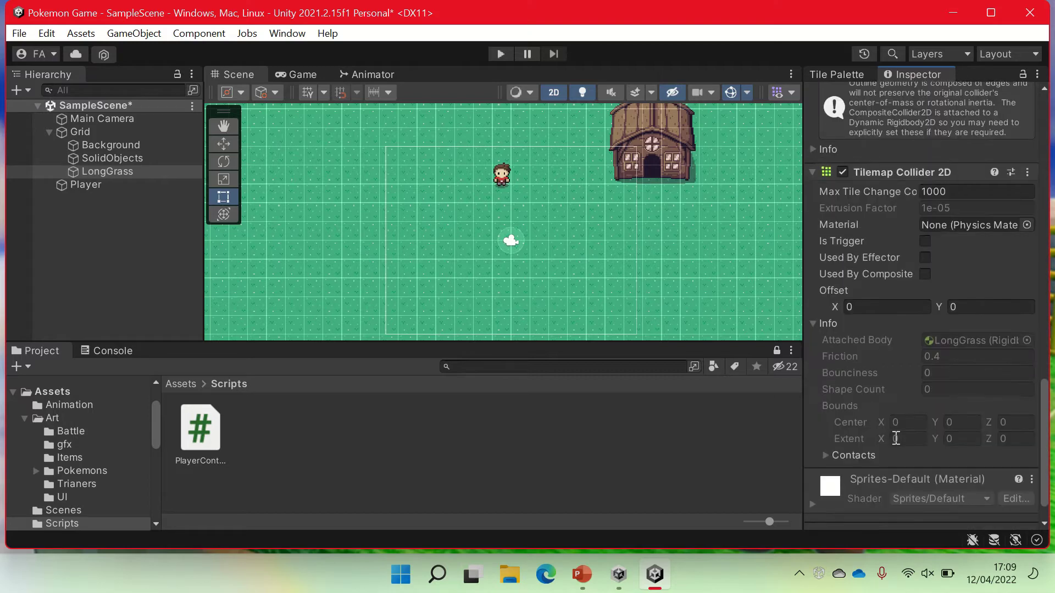
{"action": "left_click", "coordinate": [925, 273]}
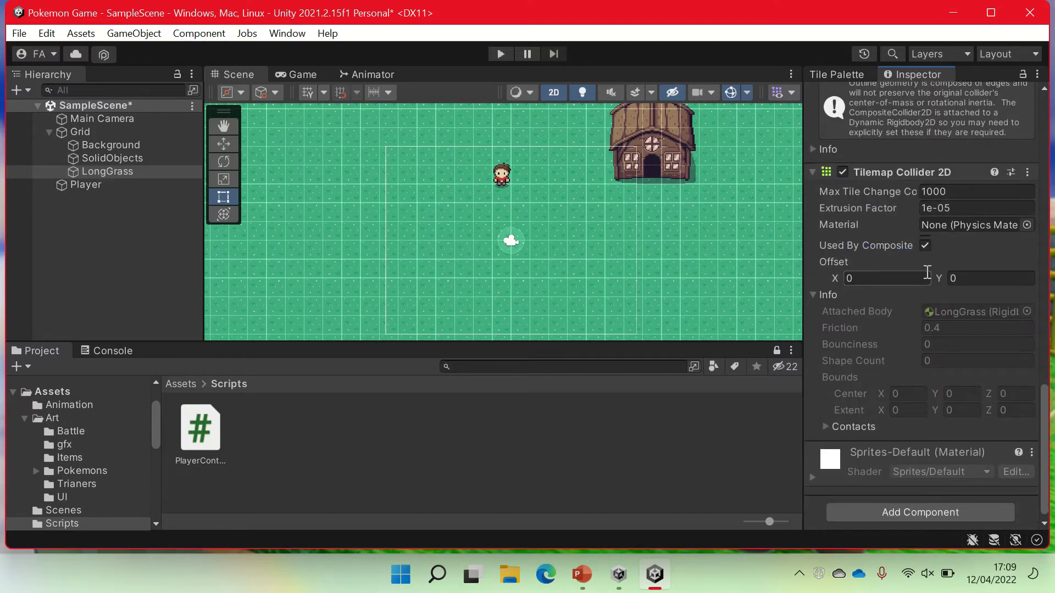
Check the Composite Collider 2D Geometry Type options, leaving the setting unchanged
{"action": "scroll", "coordinate": [923, 289], "scroll_direction": "up", "scroll_amount": 5}
{"action": "scroll", "coordinate": [925, 292], "scroll_direction": "up", "scroll_amount": 2}
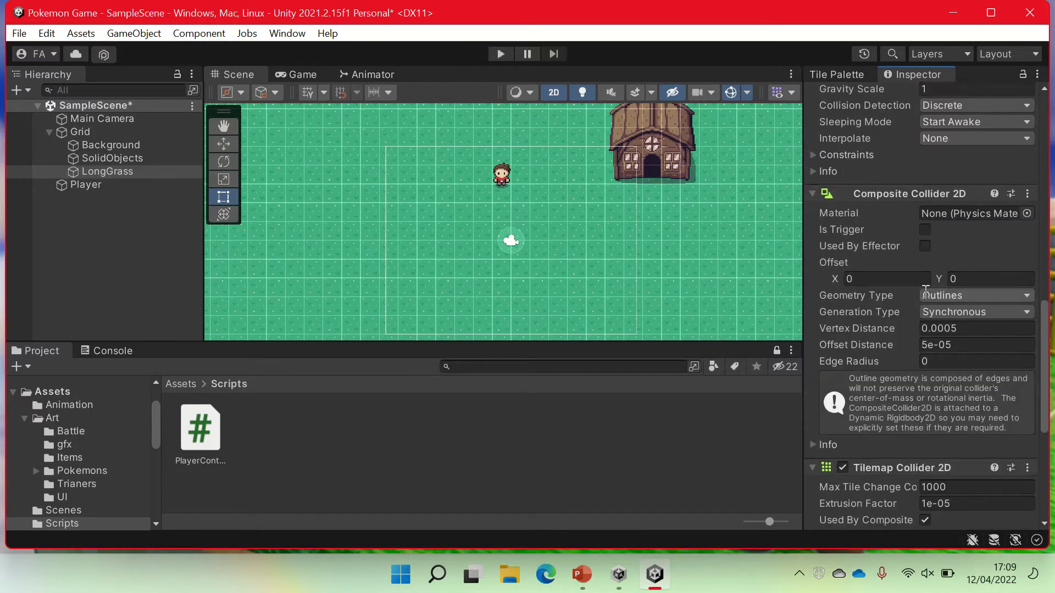
{"action": "scroll", "coordinate": [925, 291], "scroll_direction": "up", "scroll_amount": 1}
{"action": "left_click", "coordinate": [948, 319]}
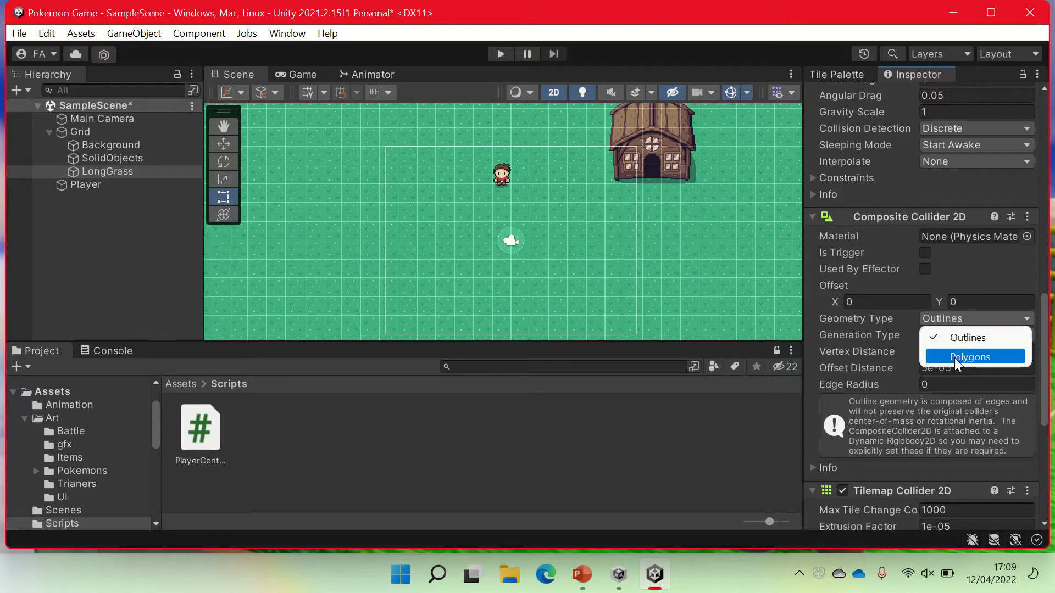
{"action": "left_click", "coordinate": [961, 265]}
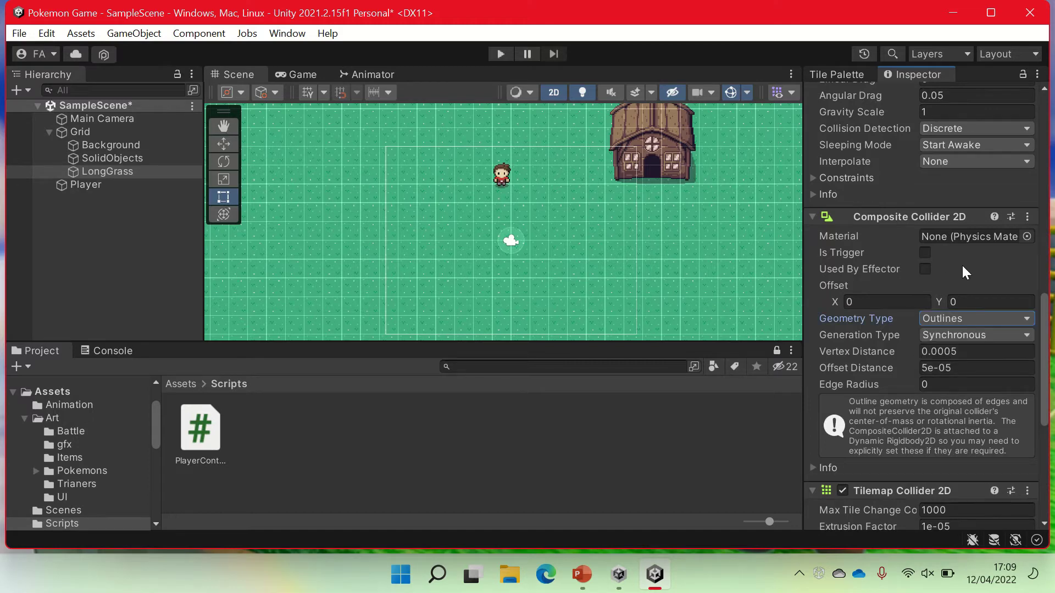
{"action": "scroll", "coordinate": [961, 265], "scroll_direction": "up", "scroll_amount": 5}
{"action": "scroll", "coordinate": [961, 265], "scroll_direction": "up", "scroll_amount": 2}
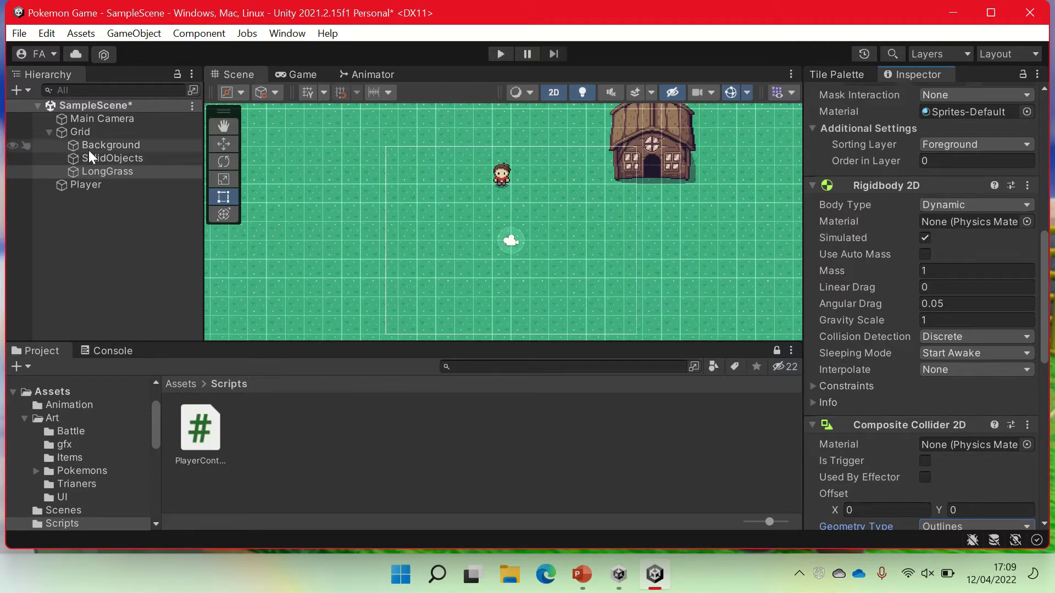
Open the Tile Palette window and switch to the Base_tileset palette
{"action": "left_click", "coordinate": [292, 32]}
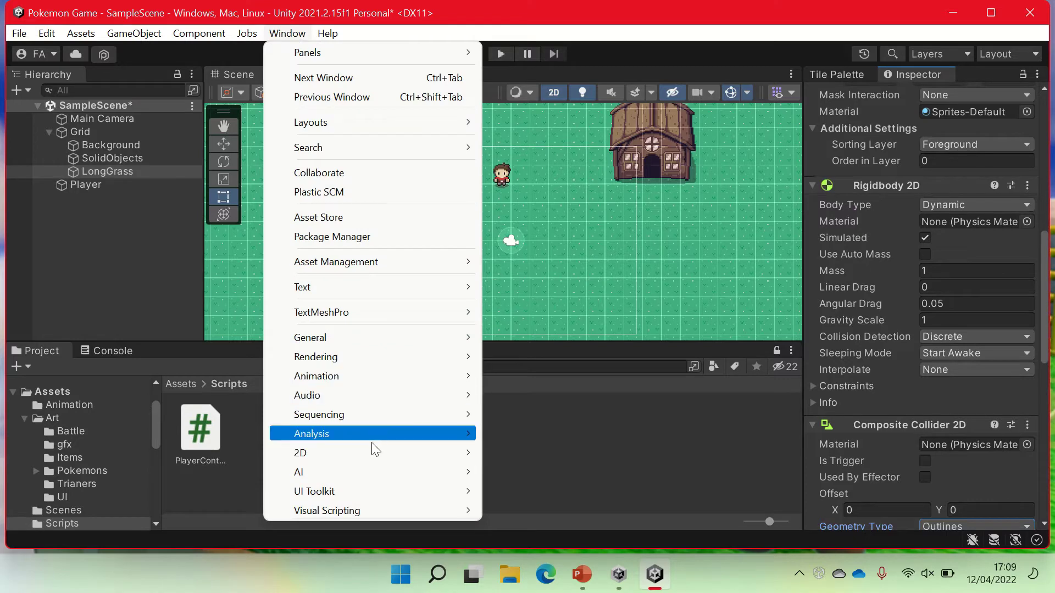
{"action": "mouse_move", "coordinate": [367, 456]}
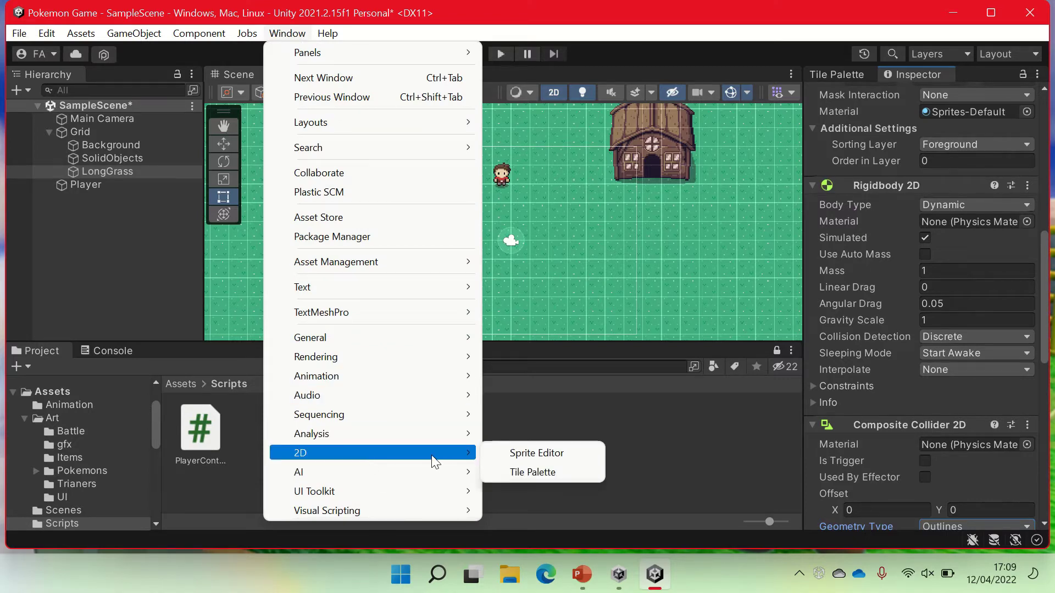
{"action": "left_click", "coordinate": [542, 476]}
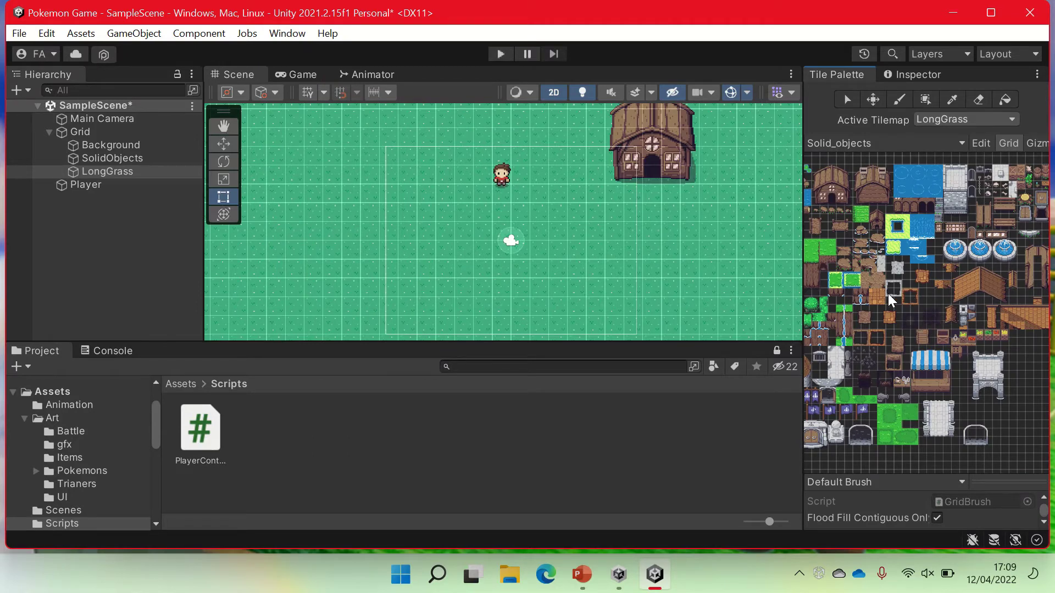
{"action": "left_click", "coordinate": [932, 144]}
{"action": "left_click", "coordinate": [914, 157]}
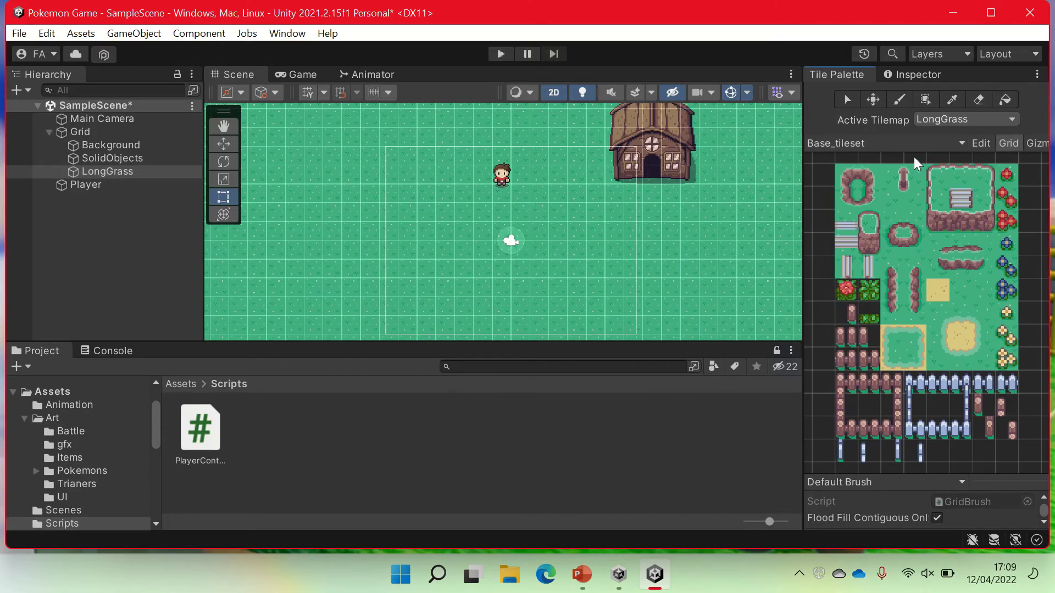
Try the brush and Box Fill tools, painting a trail of long grass, then undo it
{"action": "left_click", "coordinate": [925, 100]}
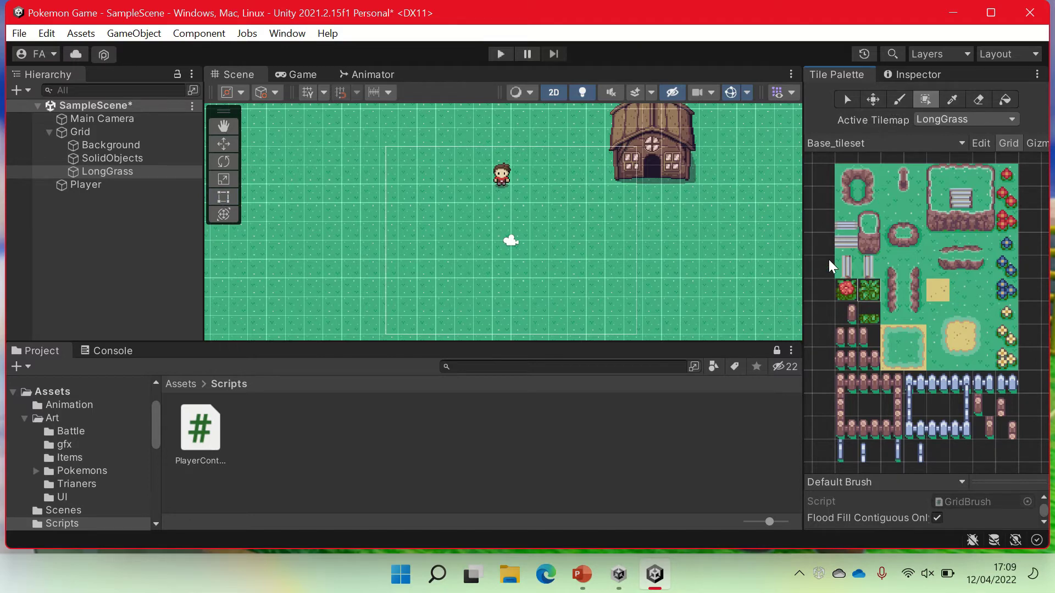
{"action": "left_click", "coordinate": [895, 101]}
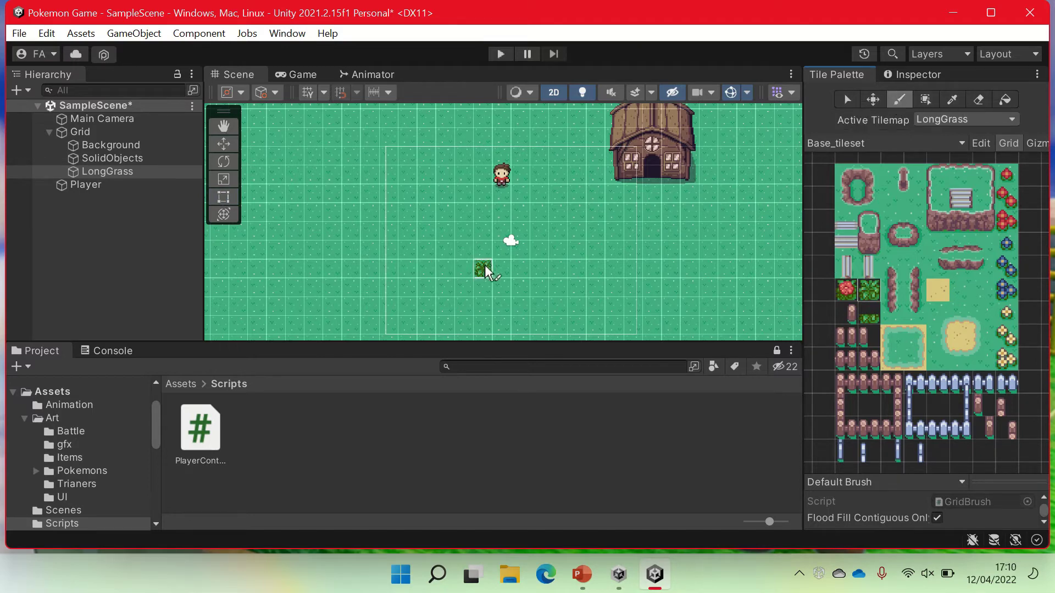
{"action": "left_click", "coordinate": [617, 218]}
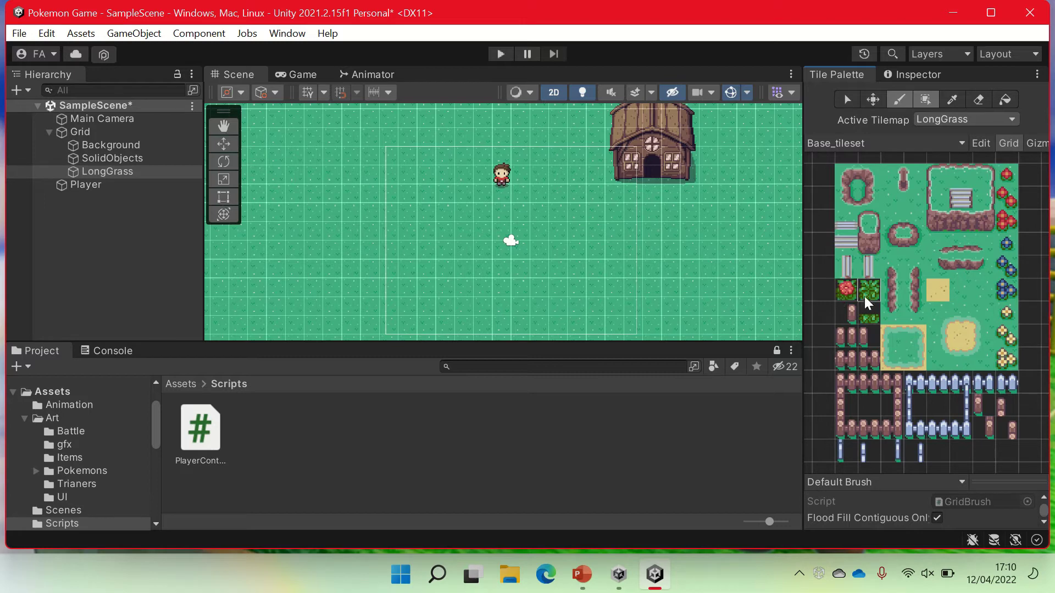
{"action": "key", "text": "u"}
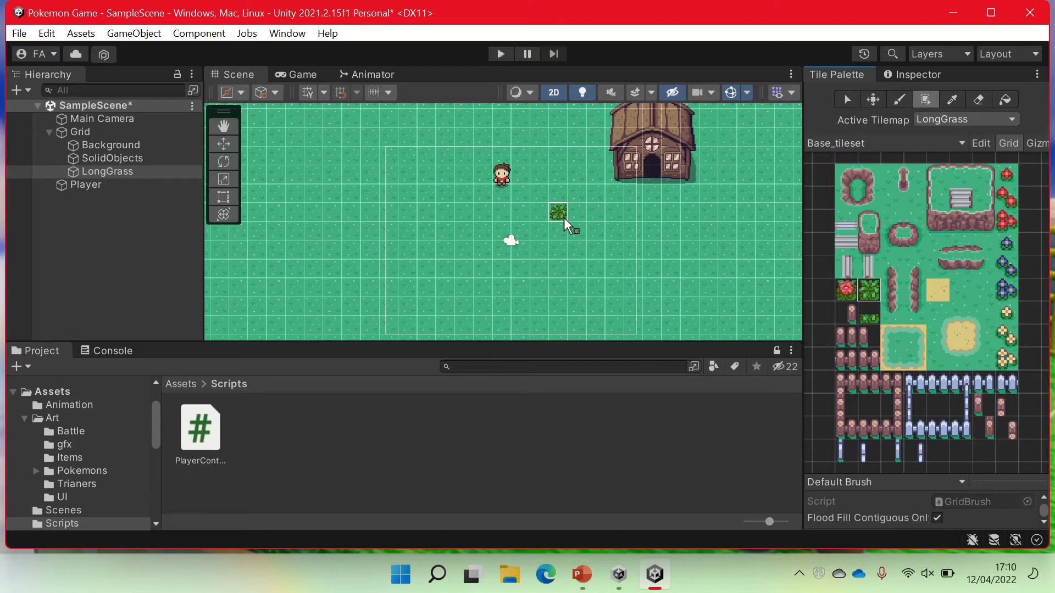
{"action": "middle_click_drag", "start_coordinate": [574, 237], "coordinate": [547, 205]}
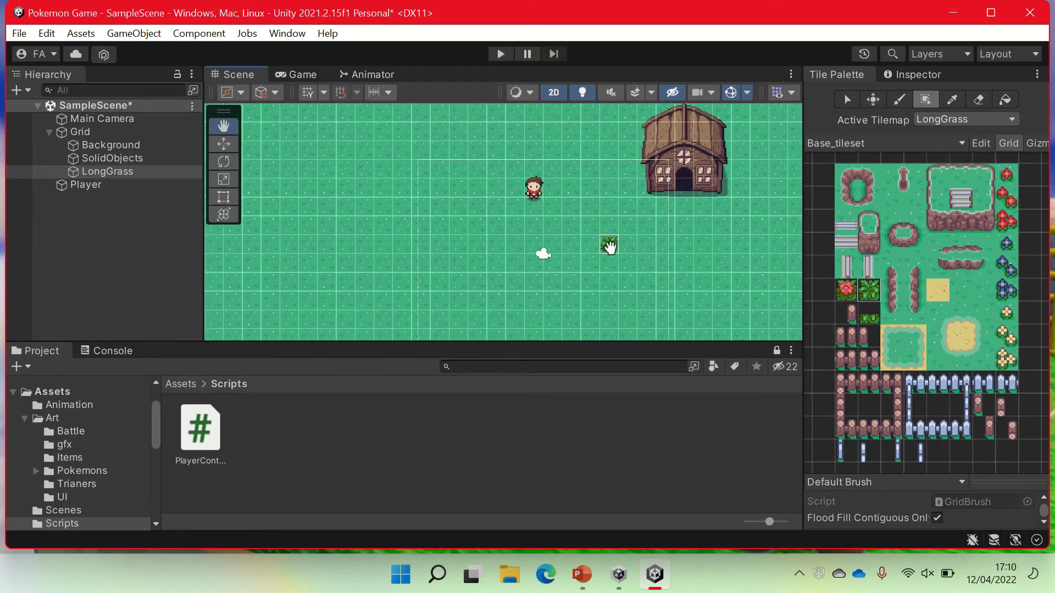
{"action": "left_click", "coordinate": [223, 144]}
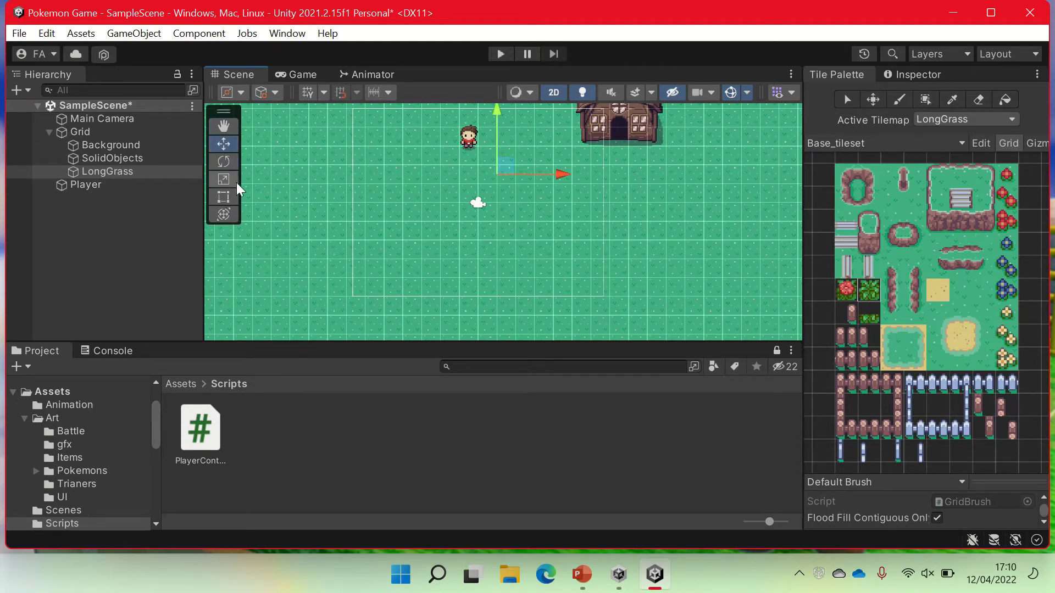
{"action": "left_click", "coordinate": [876, 294]}
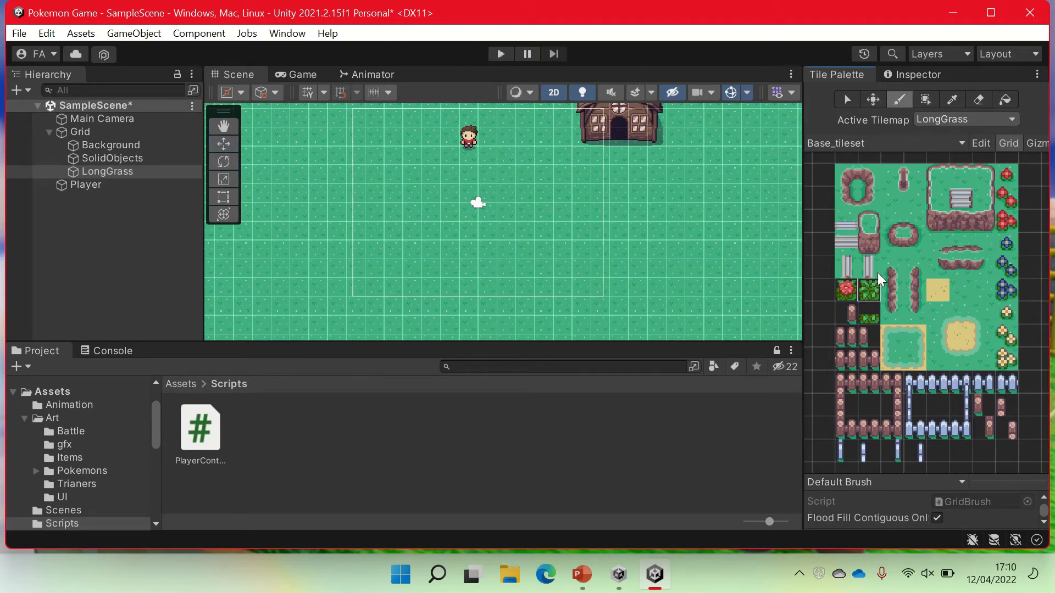
{"action": "left_click", "coordinate": [563, 193]}
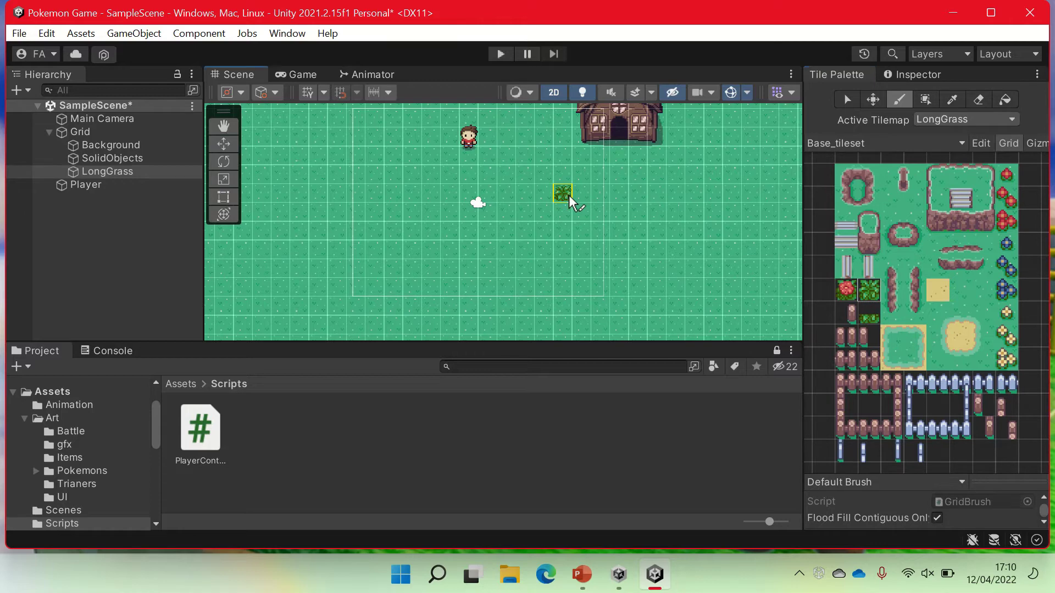
{"action": "mouse_move", "coordinate": [582, 193]}
{"action": "left_mouse_down"}
{"action": "mouse_move", "coordinate": [581, 212]}
{"action": "mouse_move", "coordinate": [617, 231]}
{"action": "mouse_move", "coordinate": [624, 305]}
{"action": "left_mouse_up"}
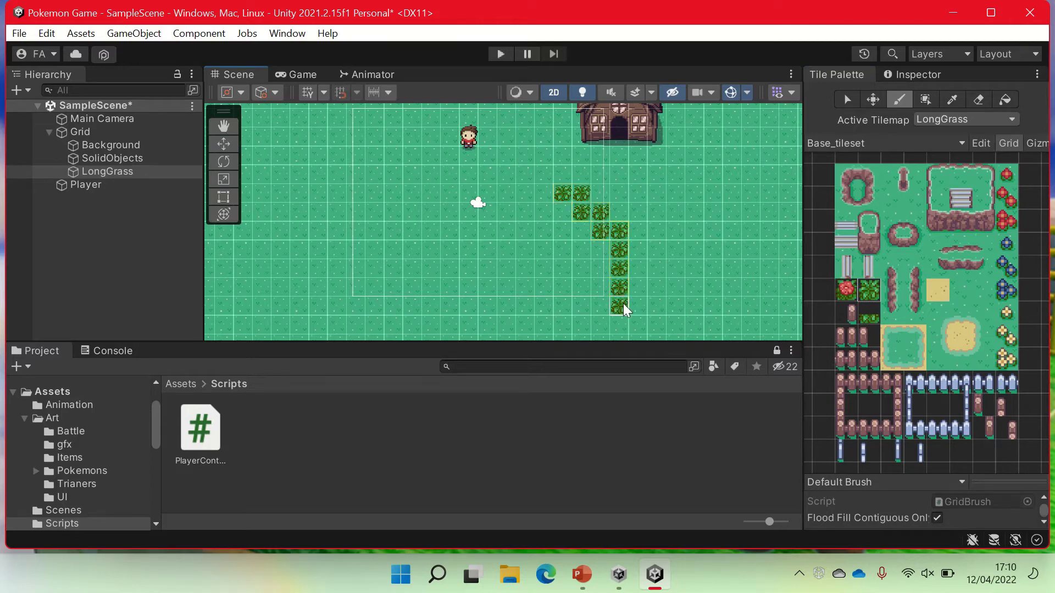
{"action": "key", "text": "ctrl+z"}
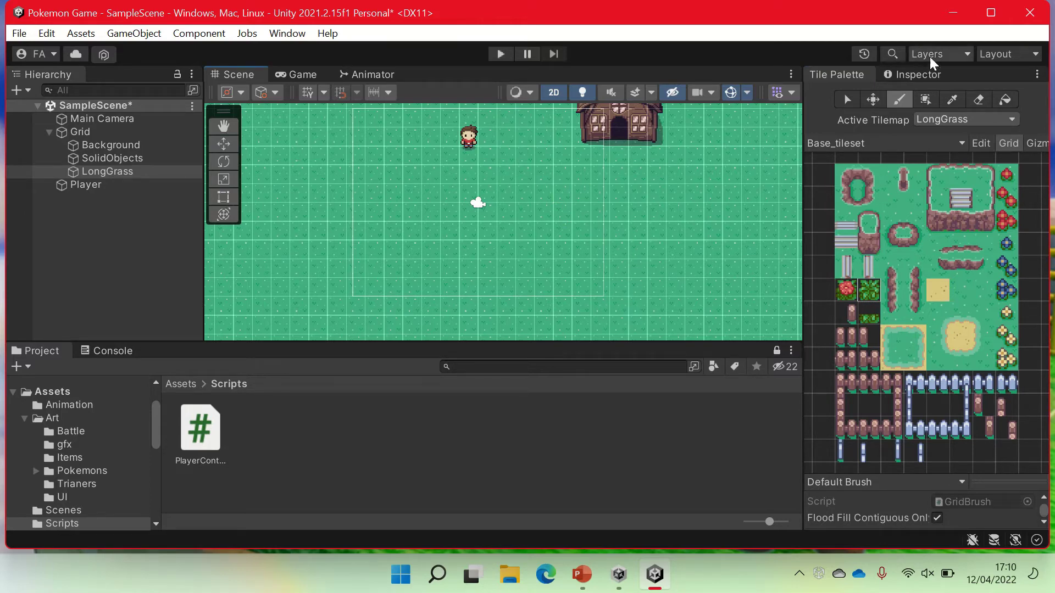
Box-fill a roughly 7 by 4 block of long grass right of the scene centre
{"action": "left_click", "coordinate": [926, 99]}
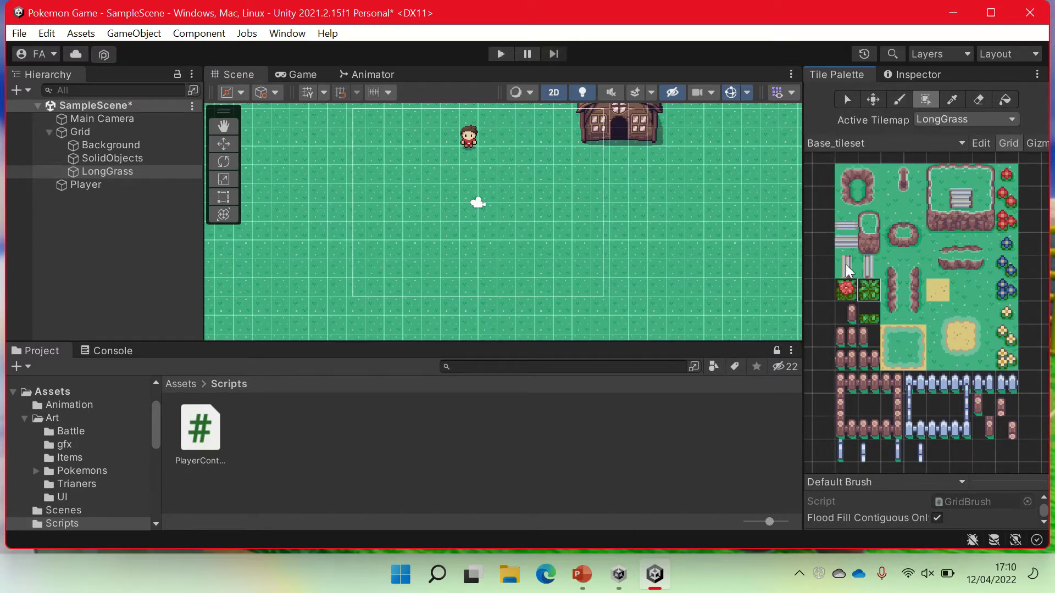
{"action": "mouse_move", "coordinate": [841, 255]}
{"action": "middle_mouse_down"}
{"action": "mouse_move", "coordinate": [882, 282]}
{"action": "mouse_move", "coordinate": [789, 238]}
{"action": "middle_mouse_up"}
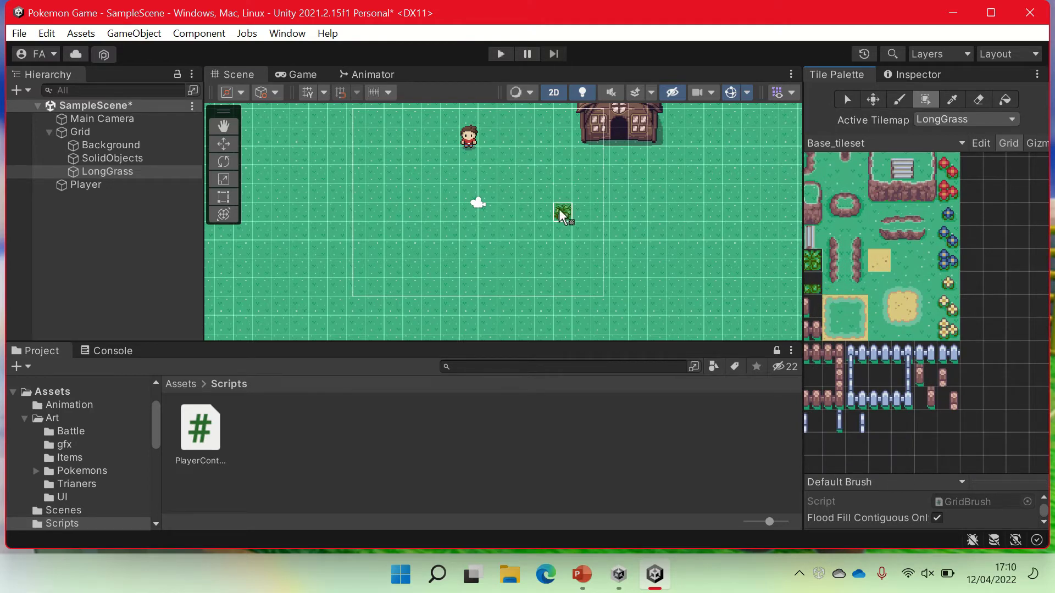
{"action": "left_click_drag", "start_coordinate": [563, 213], "coordinate": [670, 273]}
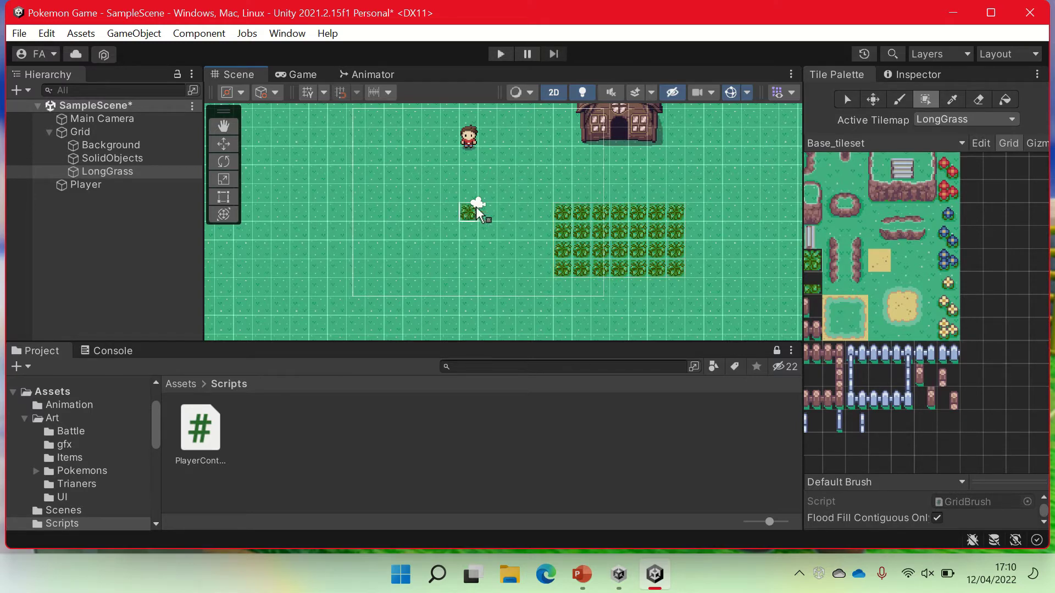
{"action": "left_click", "coordinate": [103, 118]}
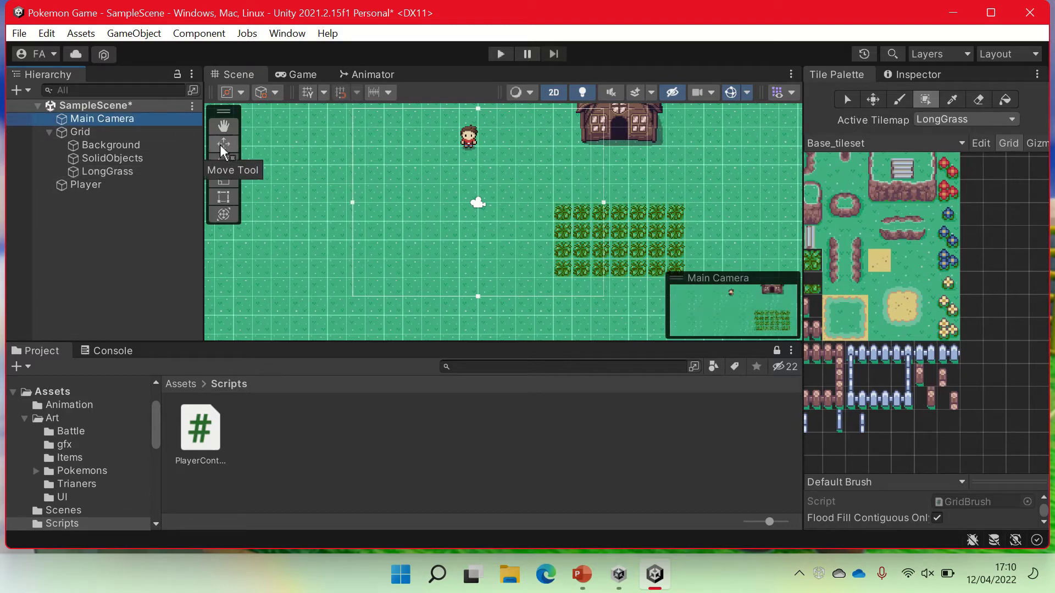
Drag the Main Camera's right edge out to frame the grass, then enter Play mode
{"action": "left_click", "coordinate": [223, 199]}
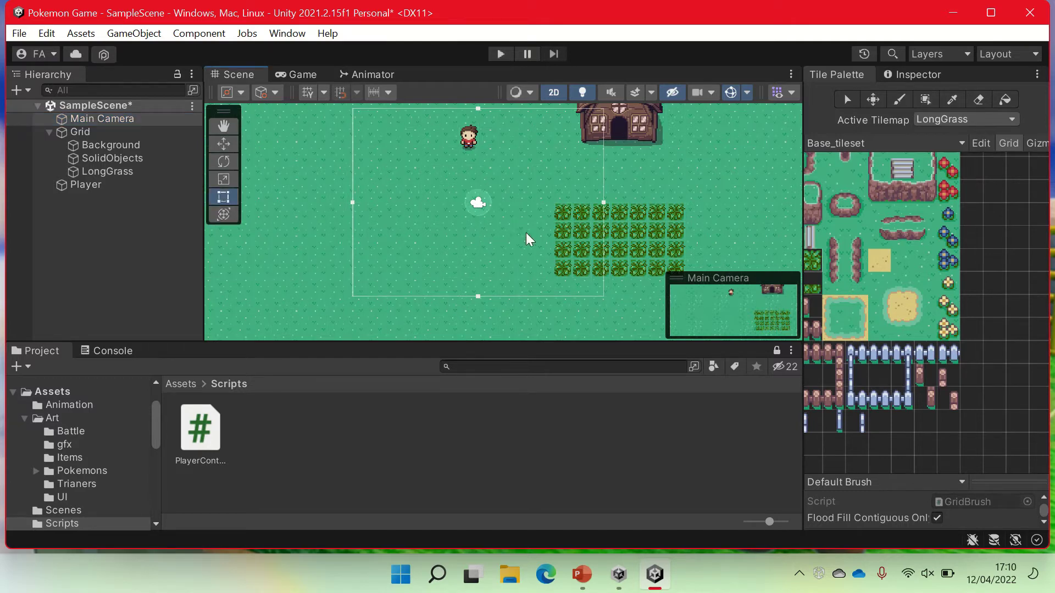
{"action": "mouse_move", "coordinate": [603, 202]}
{"action": "left_mouse_down"}
{"action": "mouse_move", "coordinate": [888, 204]}
{"action": "mouse_move", "coordinate": [812, 179]}
{"action": "left_mouse_up"}
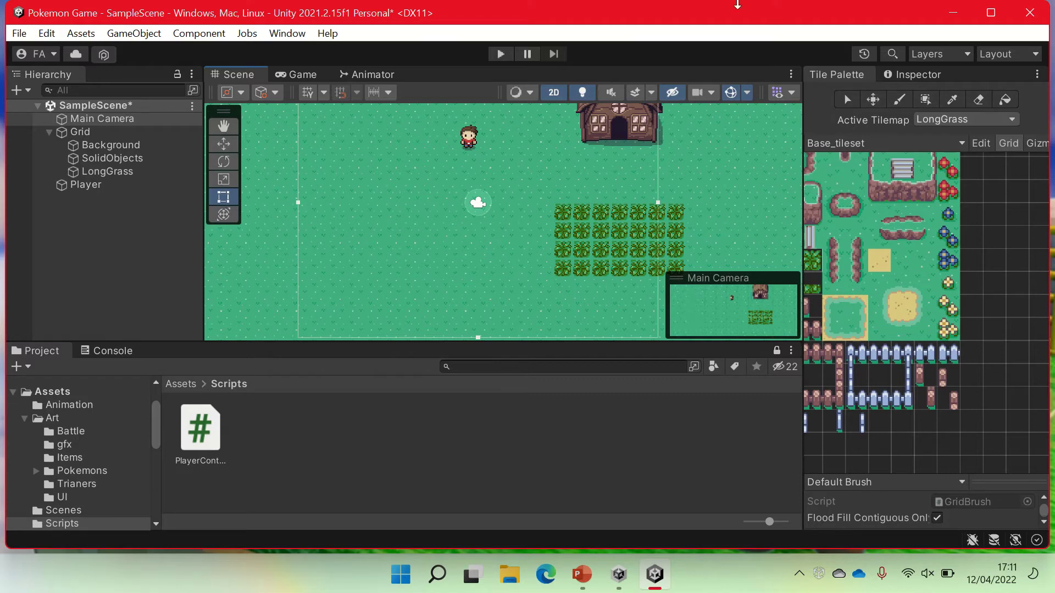
{"action": "left_click", "coordinate": [494, 58]}
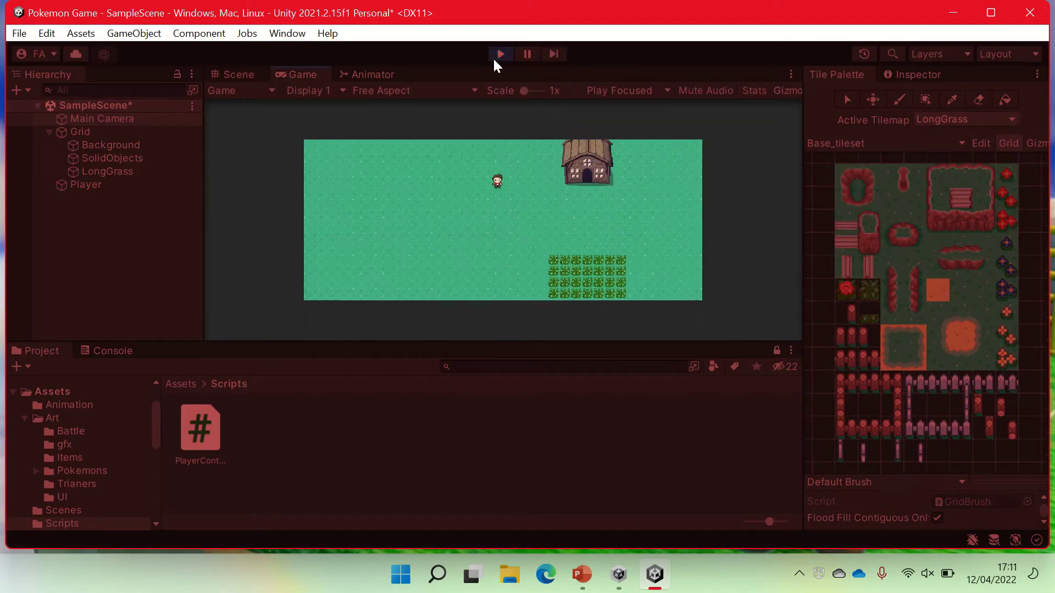
{"action": "left_click", "coordinate": [493, 57]}
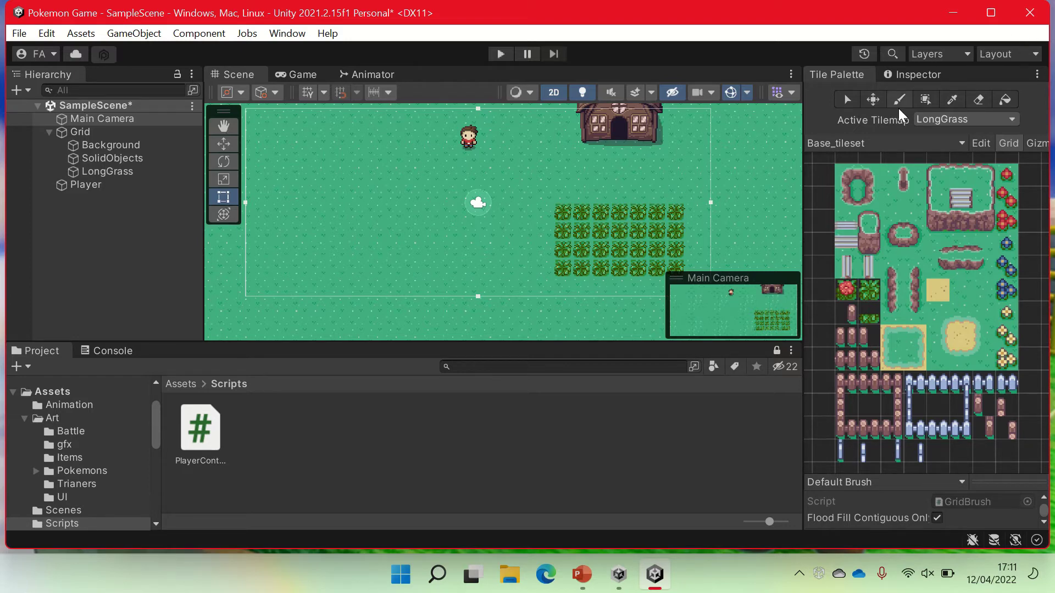
Set LongGrass's Rigidbody 2D Body Type to Static in the Inspector
{"action": "left_click", "coordinate": [193, 90]}
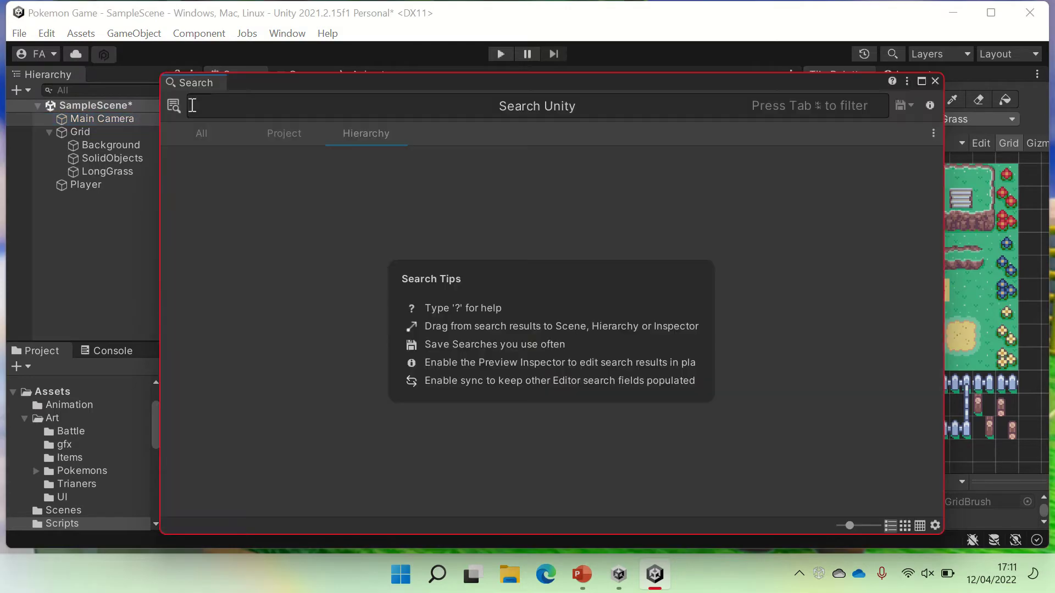
{"action": "left_click", "coordinate": [935, 81]}
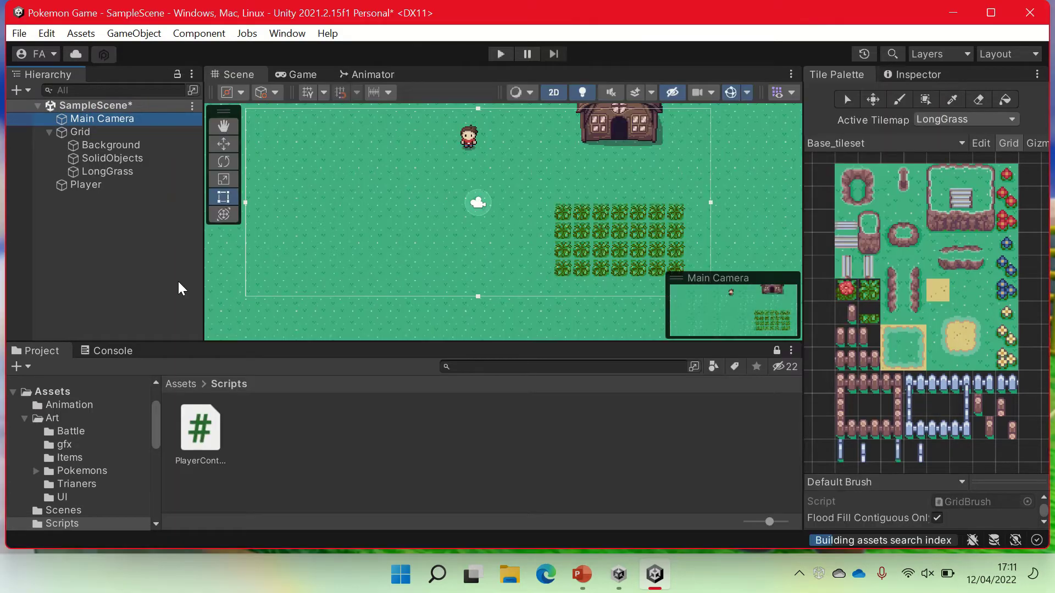
{"action": "left_click", "coordinate": [116, 165]}
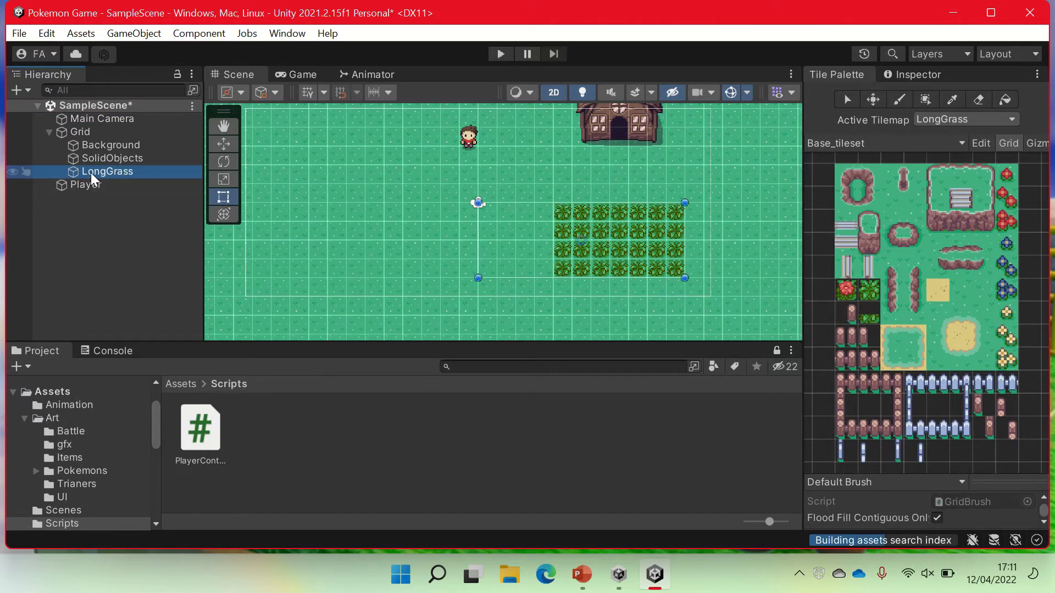
{"action": "left_click", "coordinate": [893, 75]}
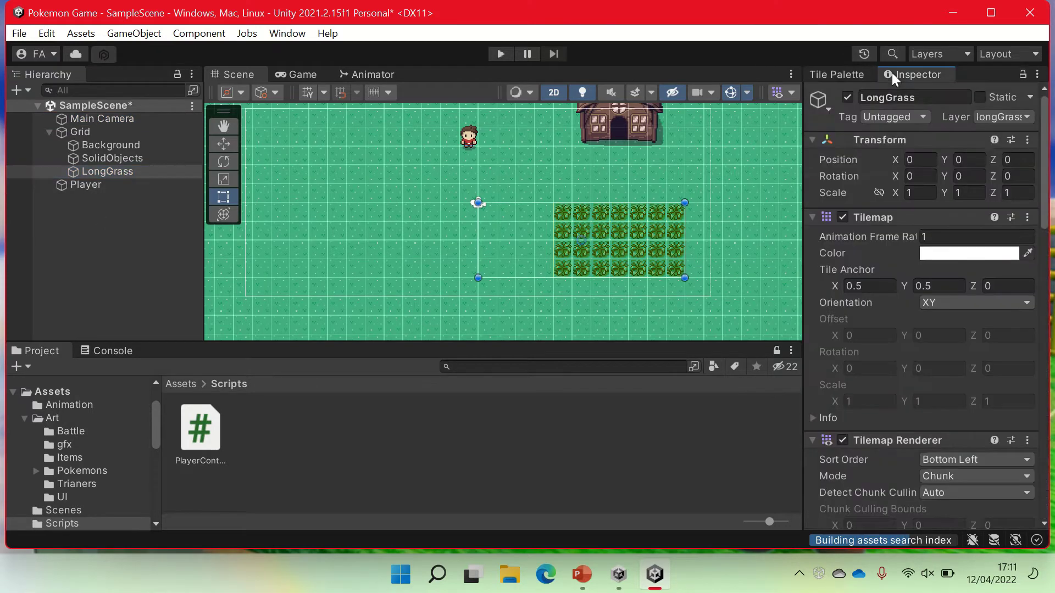
{"action": "scroll", "coordinate": [895, 331], "scroll_direction": "down", "scroll_amount": 5}
{"action": "scroll", "coordinate": [901, 349], "scroll_direction": "down", "scroll_amount": 2}
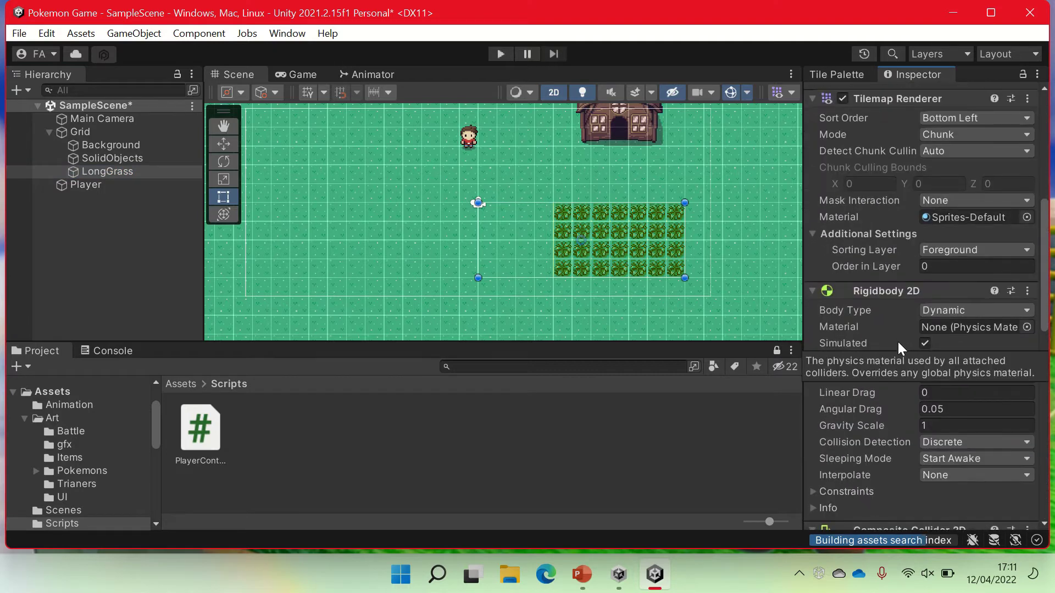
{"action": "scroll", "coordinate": [911, 263], "scroll_direction": "up", "scroll_amount": 5}
{"action": "scroll", "coordinate": [921, 194], "scroll_direction": "up", "scroll_amount": 2}
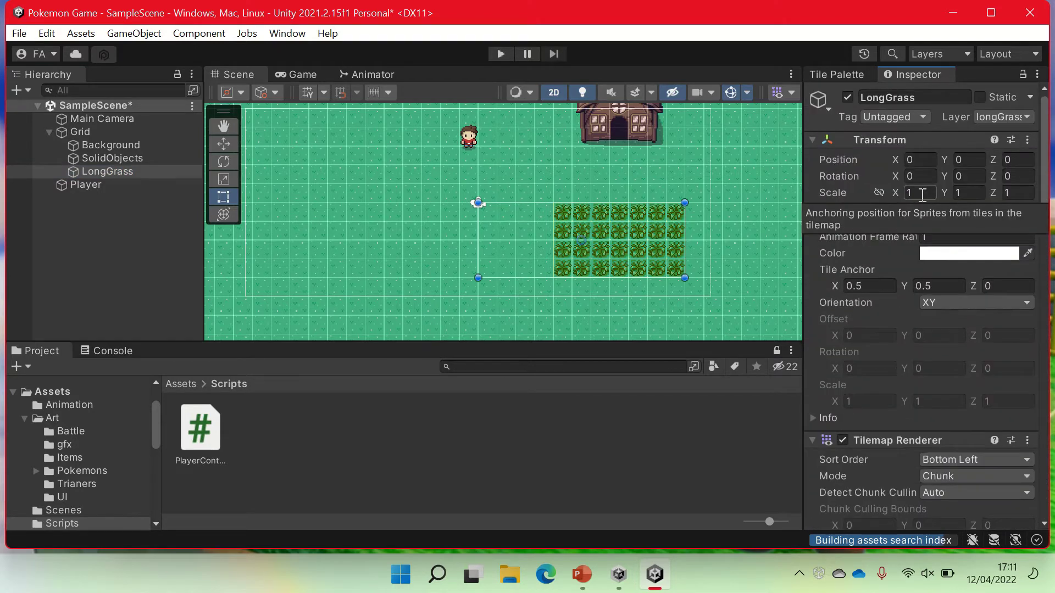
{"action": "scroll", "coordinate": [921, 194], "scroll_direction": "down", "scroll_amount": 3}
{"action": "scroll", "coordinate": [921, 194], "scroll_direction": "down", "scroll_amount": 1}
{"action": "scroll", "coordinate": [922, 193], "scroll_direction": "down", "scroll_amount": 1}
{"action": "scroll", "coordinate": [922, 192], "scroll_direction": "down", "scroll_amount": 1}
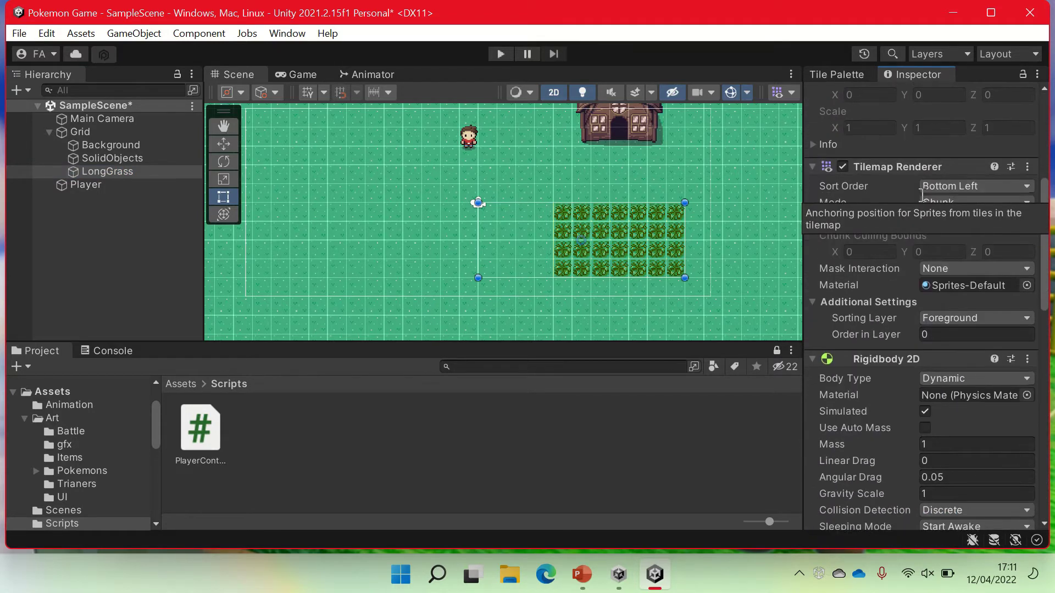
{"action": "scroll", "coordinate": [923, 197], "scroll_direction": "down", "scroll_amount": 2}
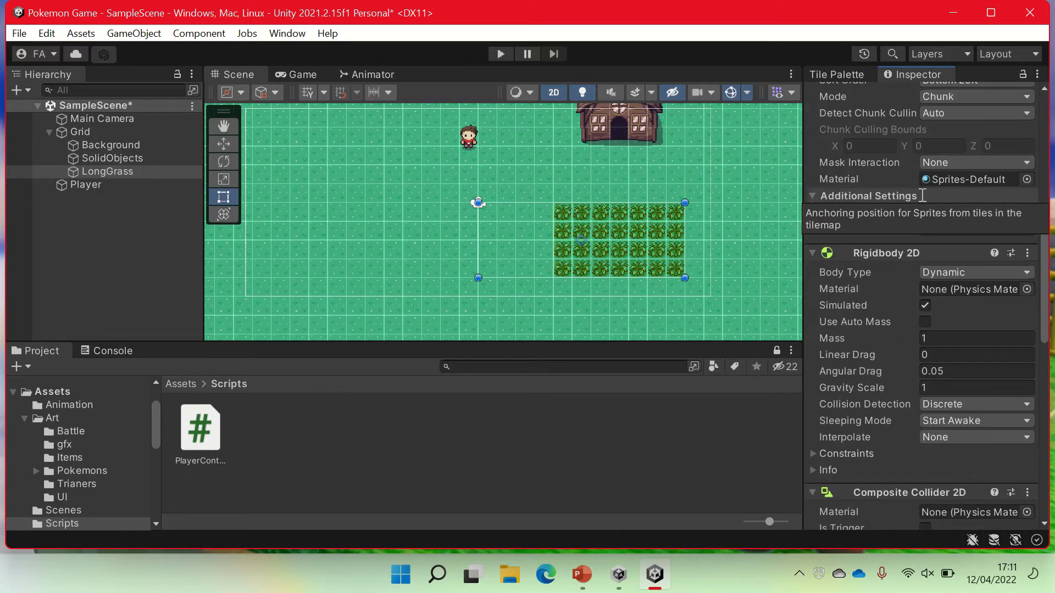
{"action": "left_click", "coordinate": [948, 267]}
{"action": "left_click", "coordinate": [955, 336]}
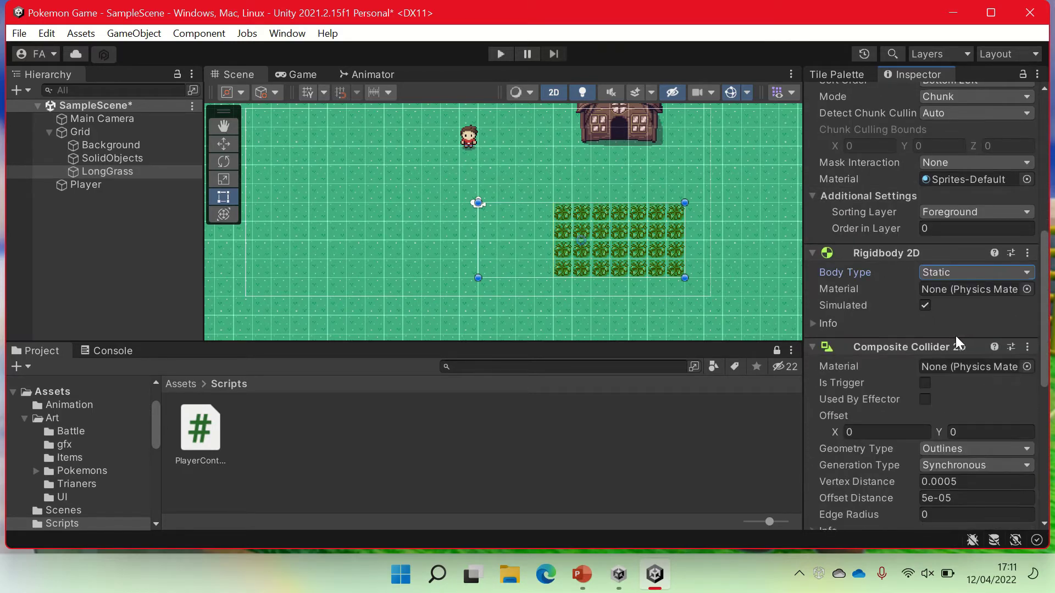
{"action": "scroll", "coordinate": [956, 339], "scroll_direction": "down", "scroll_amount": 5}
{"action": "scroll", "coordinate": [956, 337], "scroll_direction": "down", "scroll_amount": 2}
{"action": "scroll", "coordinate": [957, 335], "scroll_direction": "up", "scroll_amount": 1}
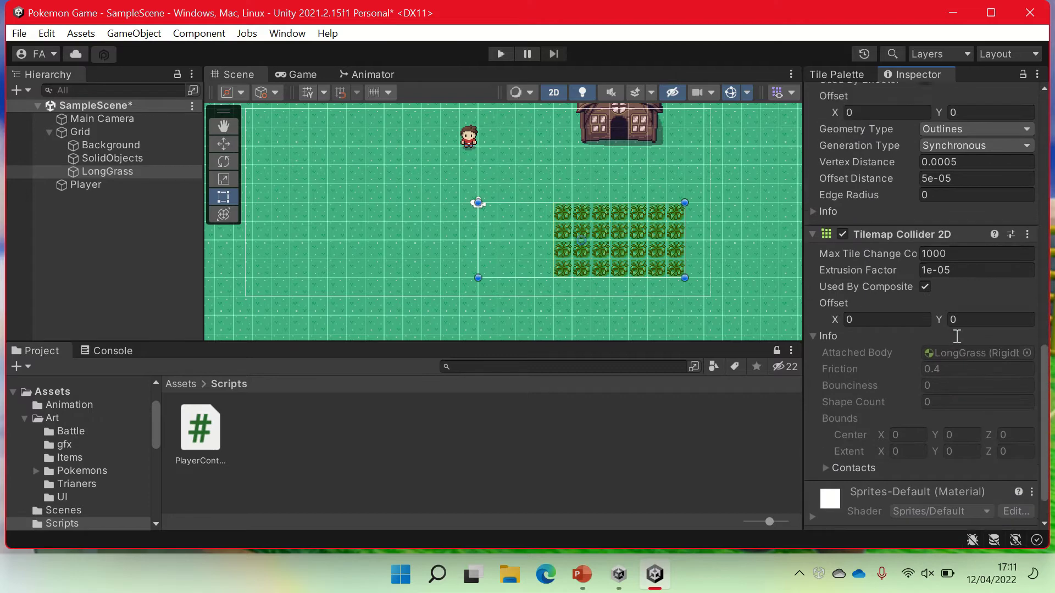
{"action": "scroll", "coordinate": [957, 336], "scroll_direction": "up", "scroll_amount": 4}
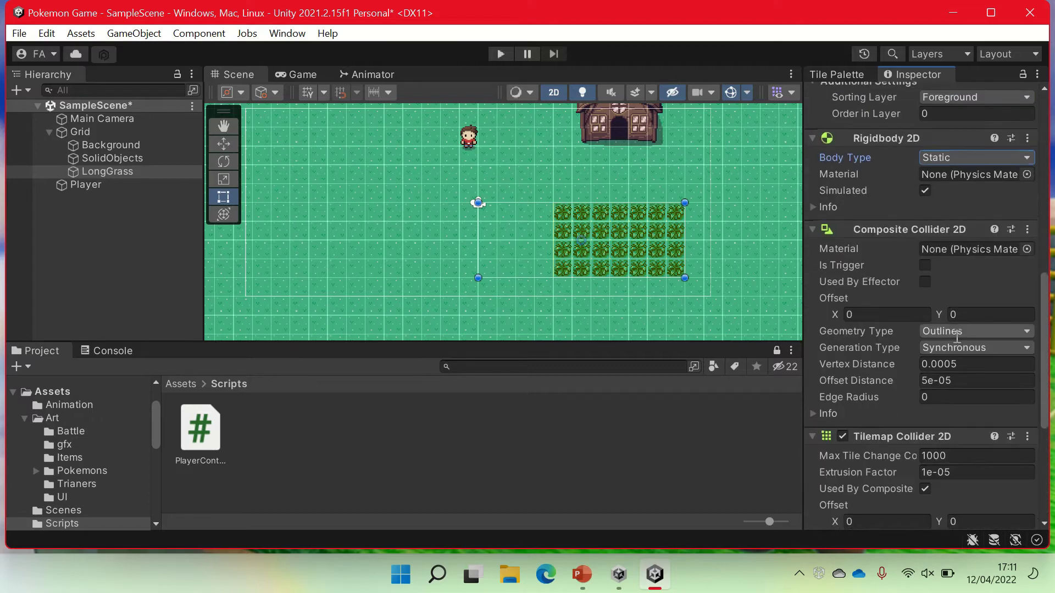
{"action": "left_click", "coordinate": [501, 54]}
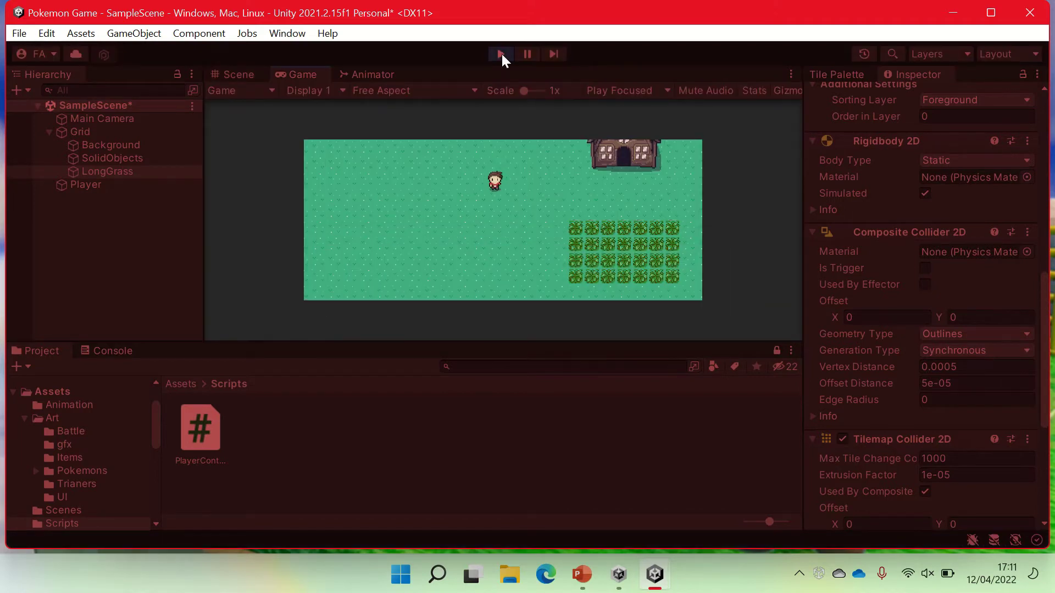
{"action": "key", "text": "Down"}
{"action": "key", "text": "Right"}
{"action": "key", "text": "Up"}
{"action": "key", "text": "Left"}
{"action": "key", "text": "Right"}
{"action": "key", "text": "Right"}
{"action": "key", "text": "Down"}
{"action": "key", "text": "Left"}
{"action": "key", "text": "Up"}
{"action": "key", "text": "Right"}
{"action": "left_click", "coordinate": [502, 53]}
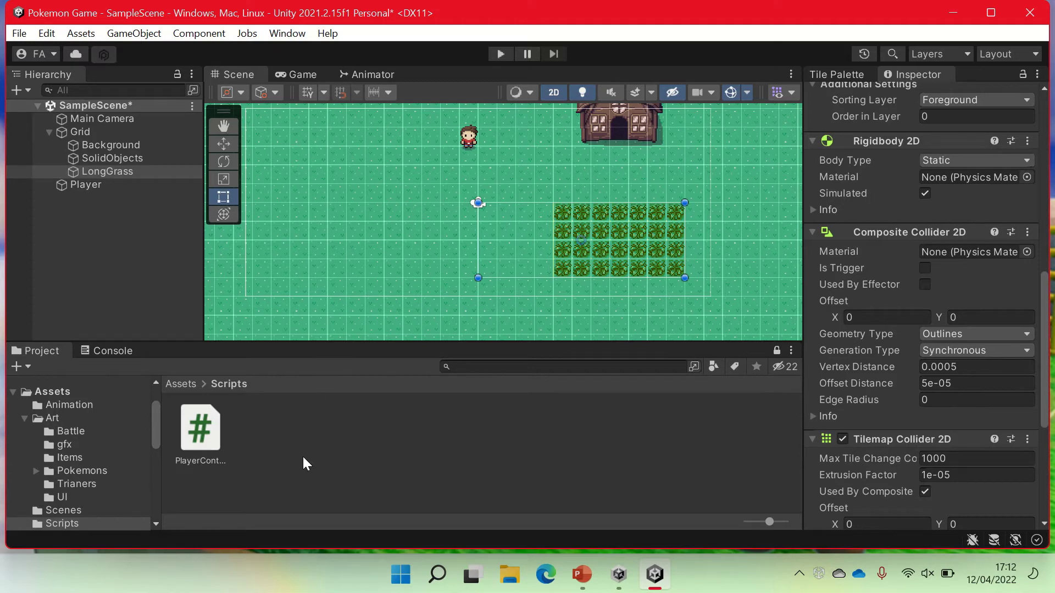
Open PlayerController.cs and add 'public LayerMask longGrassLayer;' below solidObjectsLayer
{"action": "double_click", "coordinate": [200, 436]}
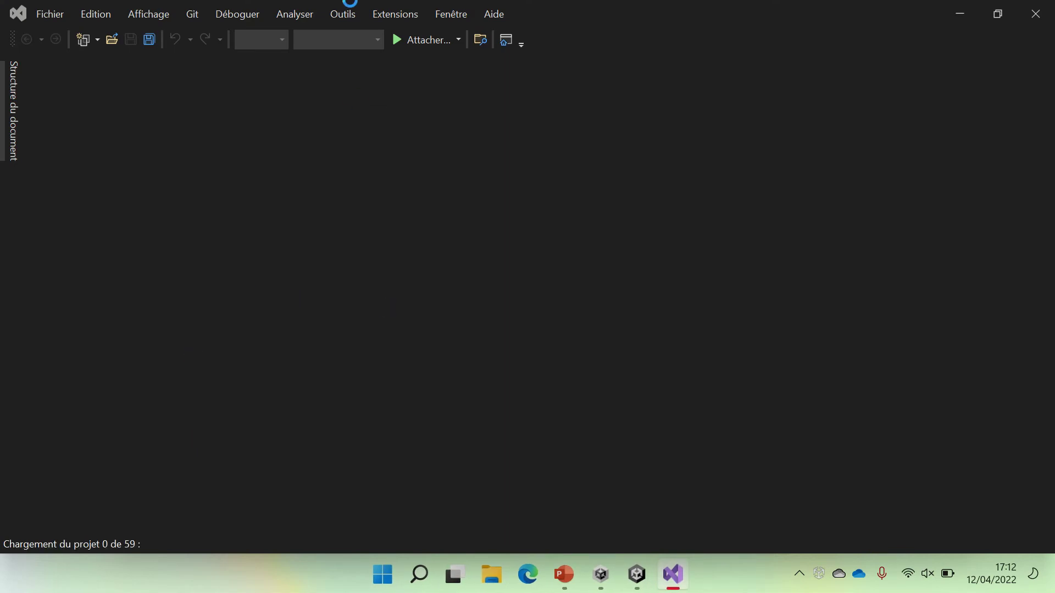
{"action": "mouse_move", "coordinate": [394, 46]}
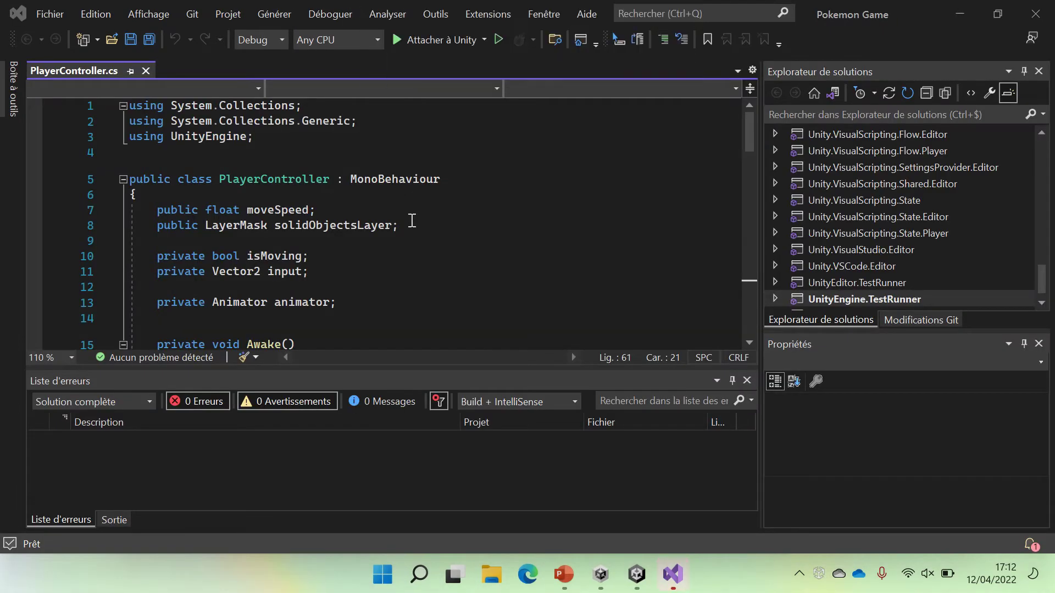
{"action": "left_click", "coordinate": [411, 220]}
{"action": "key", "text": "Return"}
{"action": "type", "text": "p"}
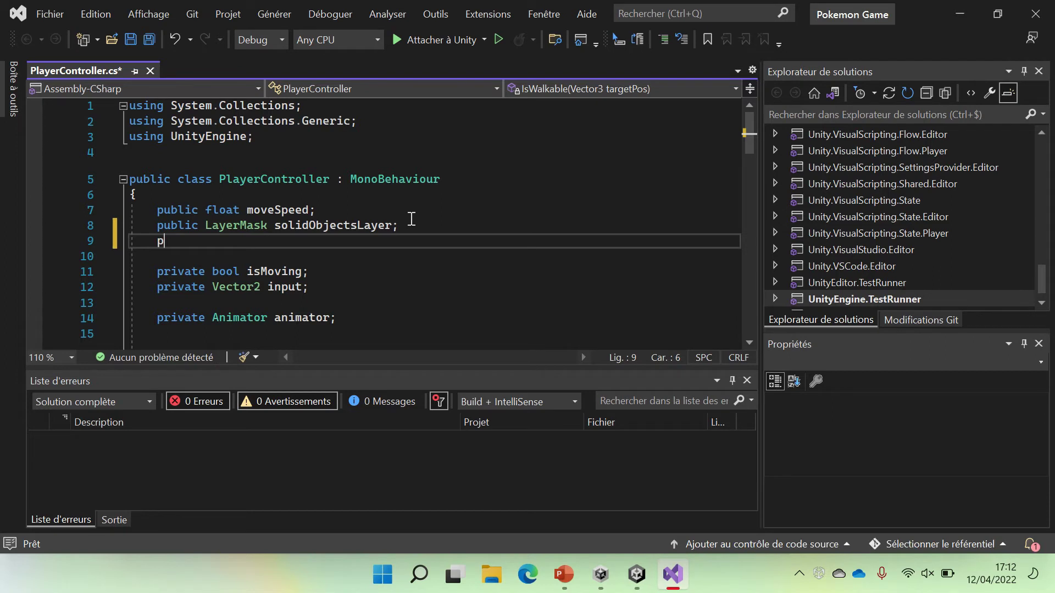
{"action": "type", "text": "ublic "}
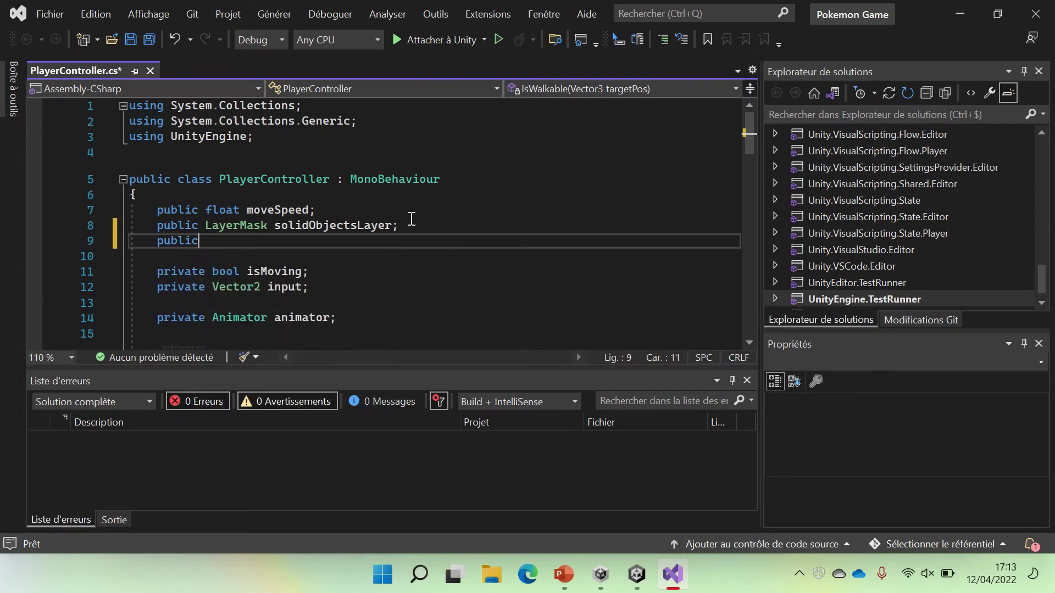
{"action": "type", "text": "La"}
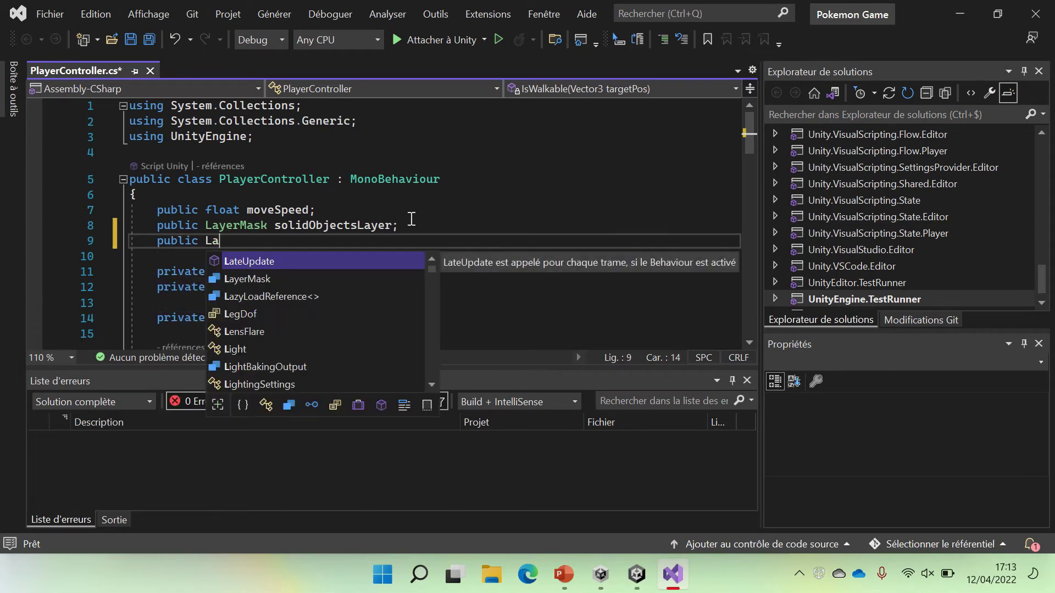
{"action": "key", "text": "Down"}
{"action": "key", "text": "Tab"}
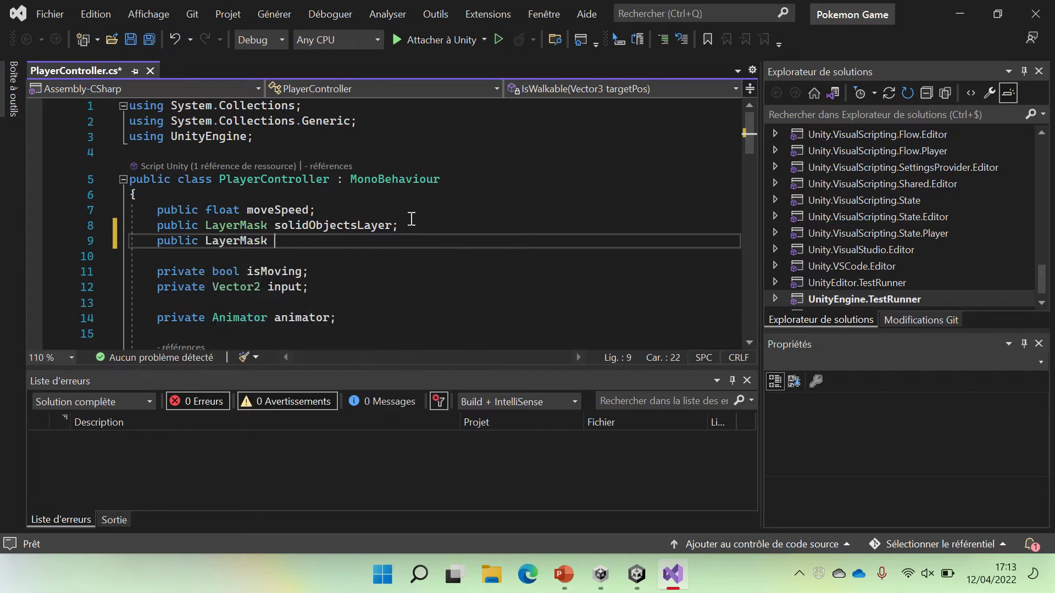
{"action": "type", "text": "lon"}
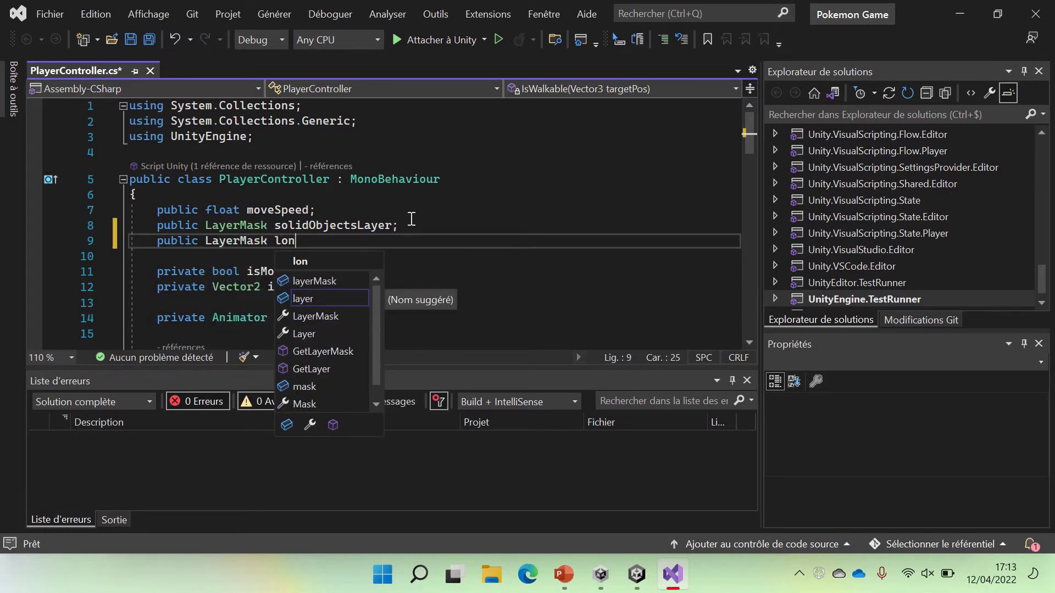
{"action": "type", "text": "gGrass"}
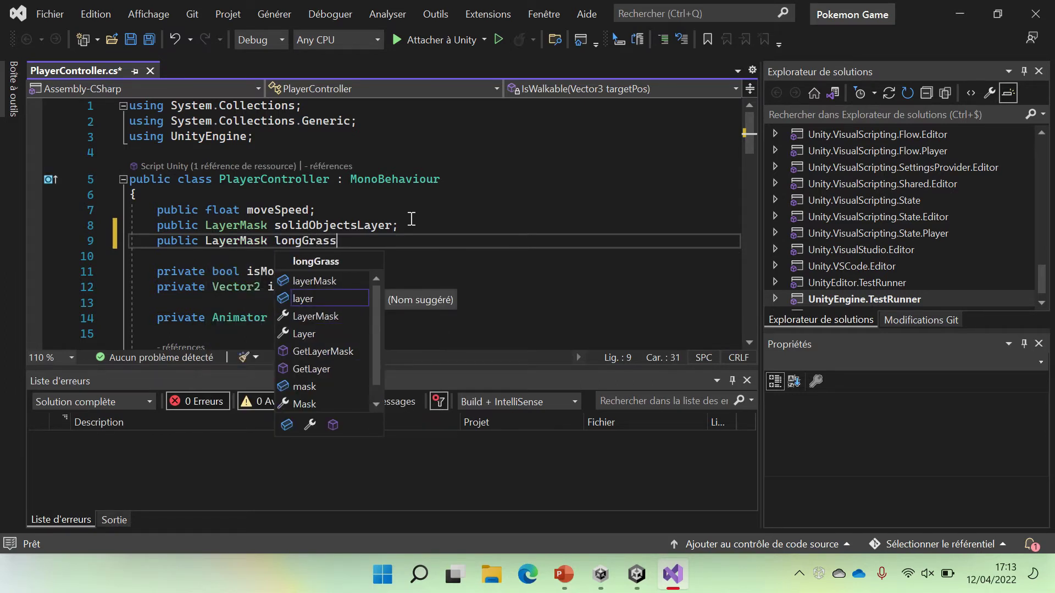
{"action": "type", "text": "La"}
{"action": "type", "text": "yer;"}
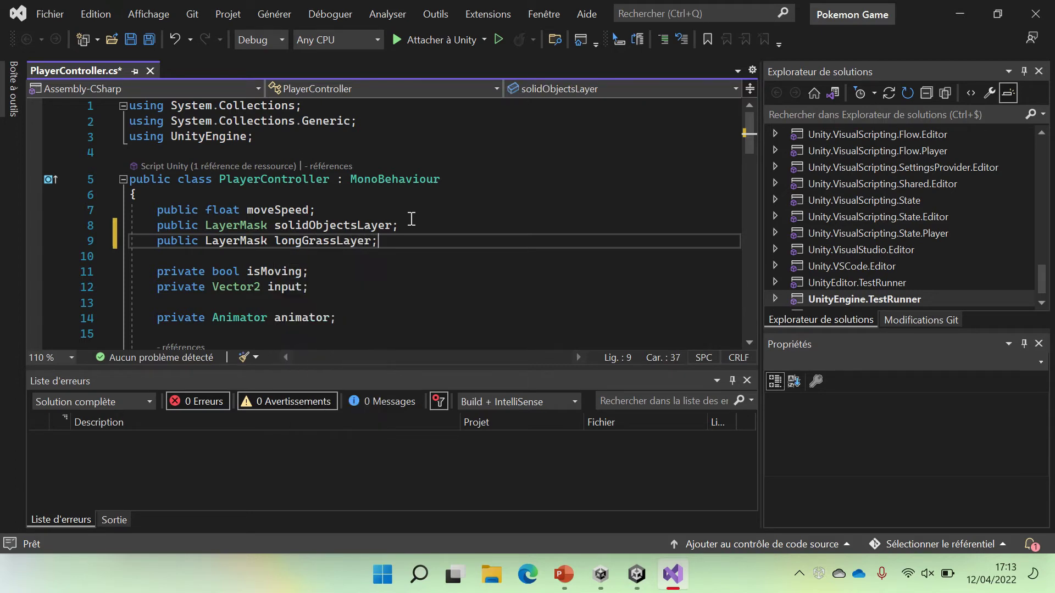
Insert 'CheckForEncounters();' after isMoving = false in Move, dismissing the quick-fix suggestion
{"action": "scroll", "coordinate": [411, 218], "scroll_direction": "down", "scroll_amount": 6}
{"action": "scroll", "coordinate": [411, 219], "scroll_direction": "down", "scroll_amount": 6}
{"action": "scroll", "coordinate": [411, 219], "scroll_direction": "down", "scroll_amount": 1}
{"action": "scroll", "coordinate": [411, 219], "scroll_direction": "up", "scroll_amount": 1}
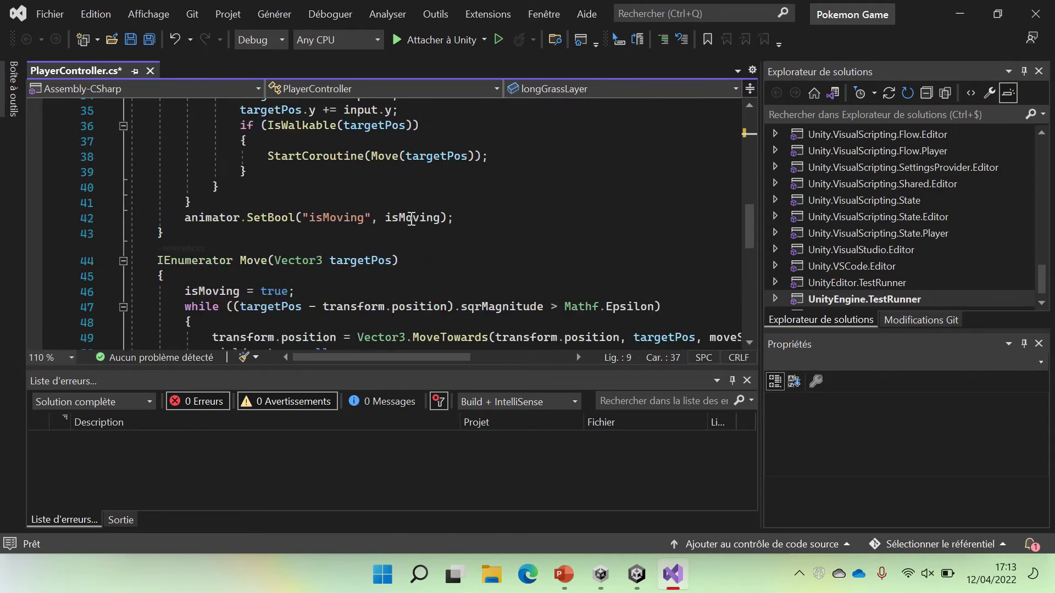
{"action": "scroll", "coordinate": [411, 218], "scroll_direction": "up", "scroll_amount": 1}
{"action": "scroll", "coordinate": [411, 219], "scroll_direction": "down", "scroll_amount": 2}
{"action": "scroll", "coordinate": [411, 219], "scroll_direction": "down", "scroll_amount": 3}
{"action": "scroll", "coordinate": [411, 218], "scroll_direction": "down", "scroll_amount": 1}
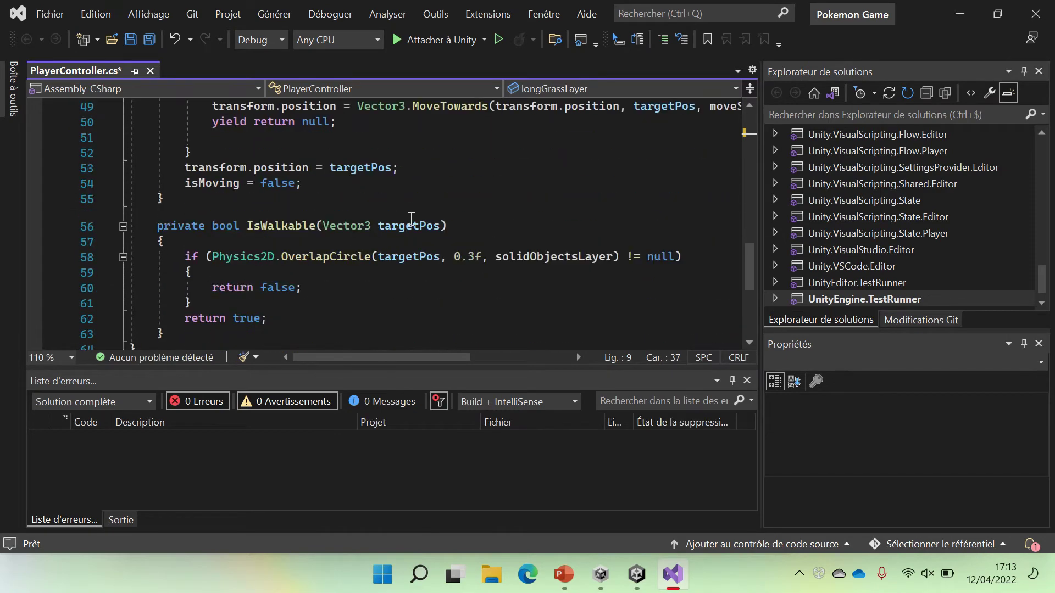
{"action": "left_click", "coordinate": [317, 184]}
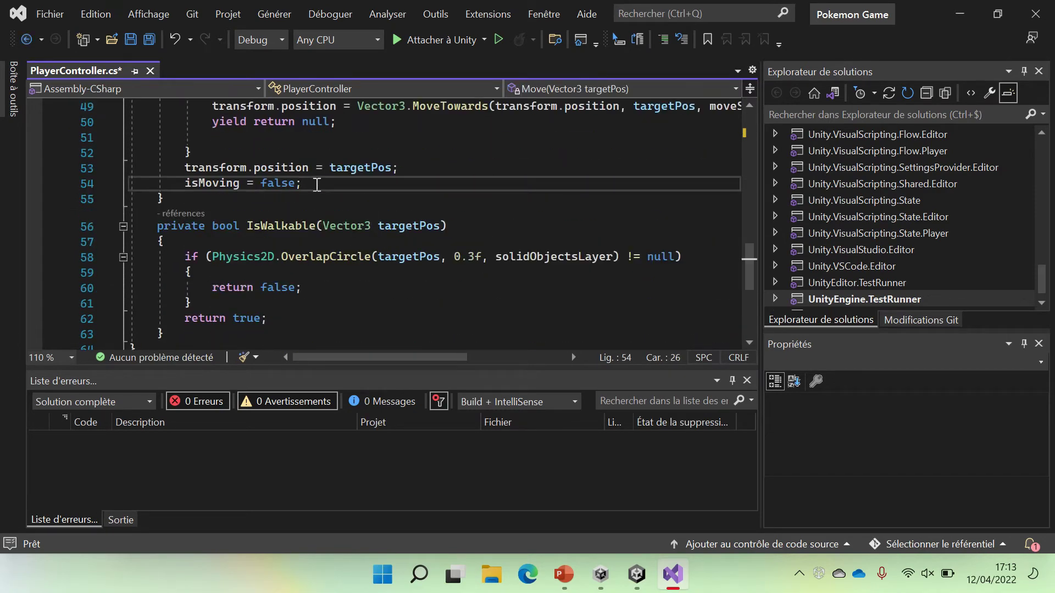
{"action": "key", "text": "Return"}
{"action": "type", "text": "C"}
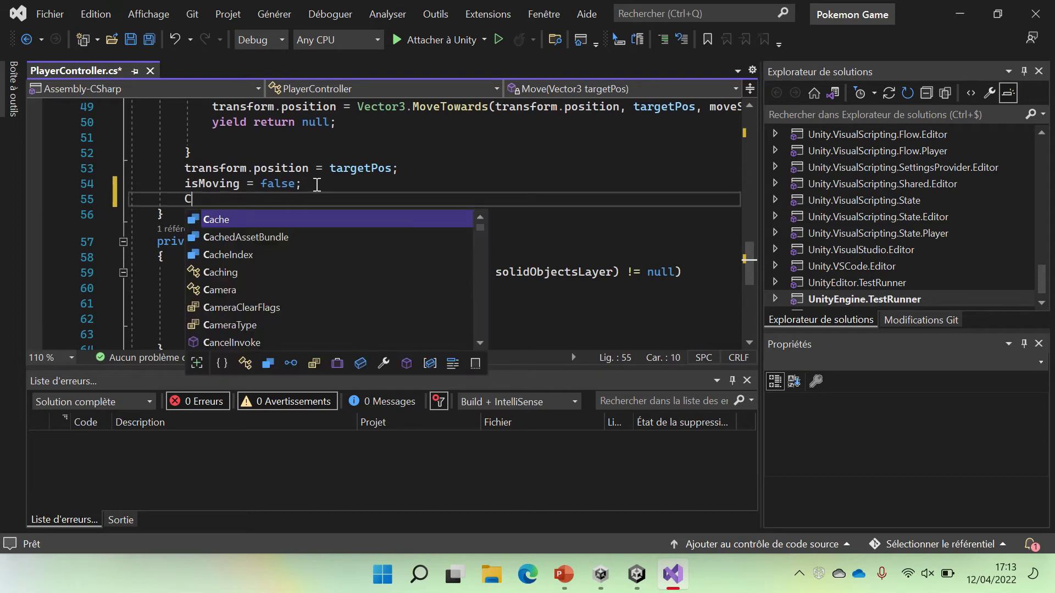
{"action": "type", "text": "heck"}
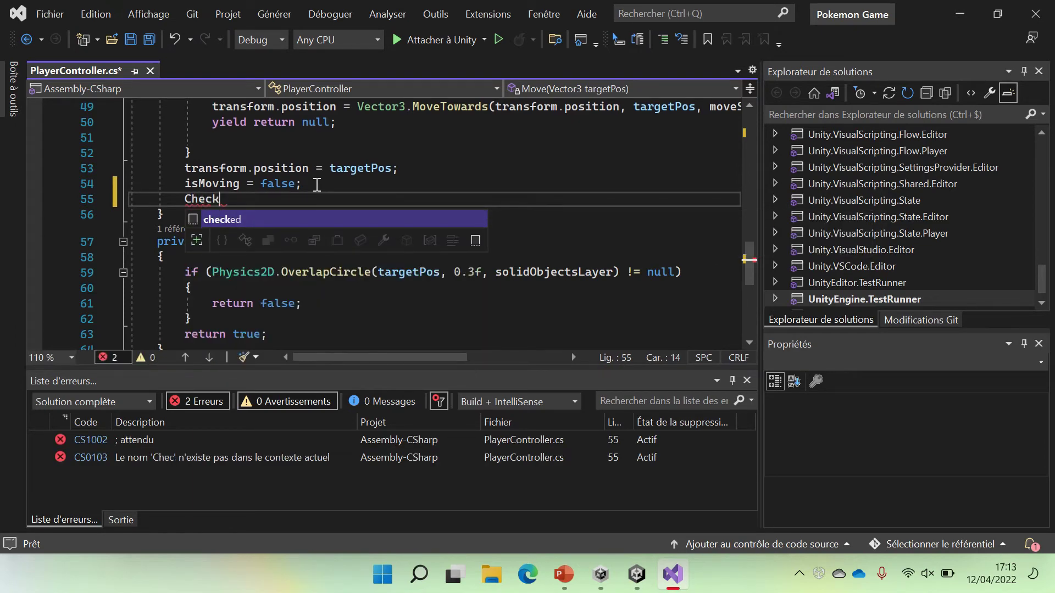
{"action": "type", "text": "ForE"}
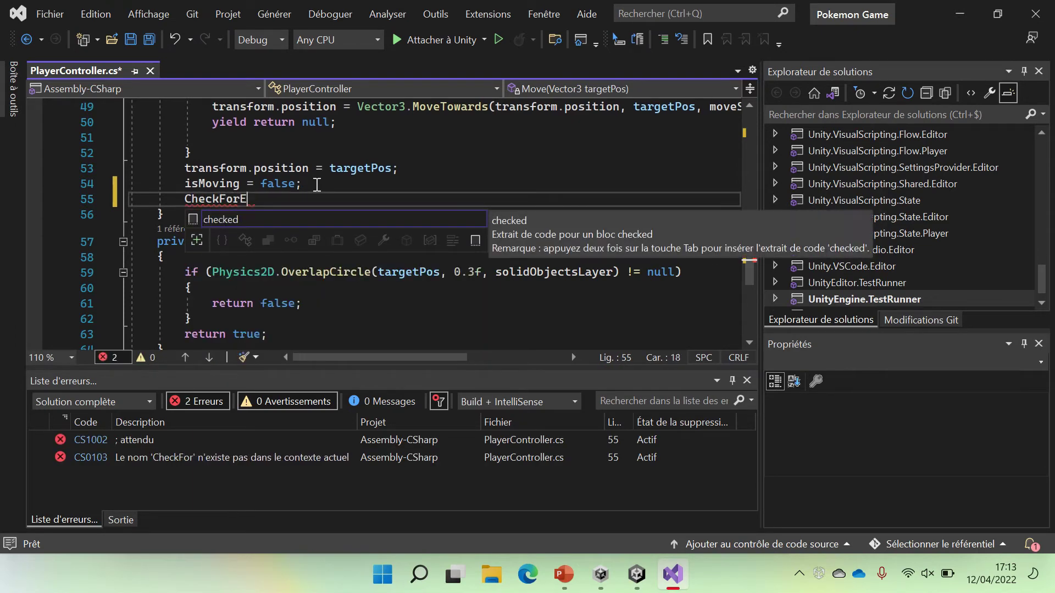
{"action": "type", "text": "ncount"}
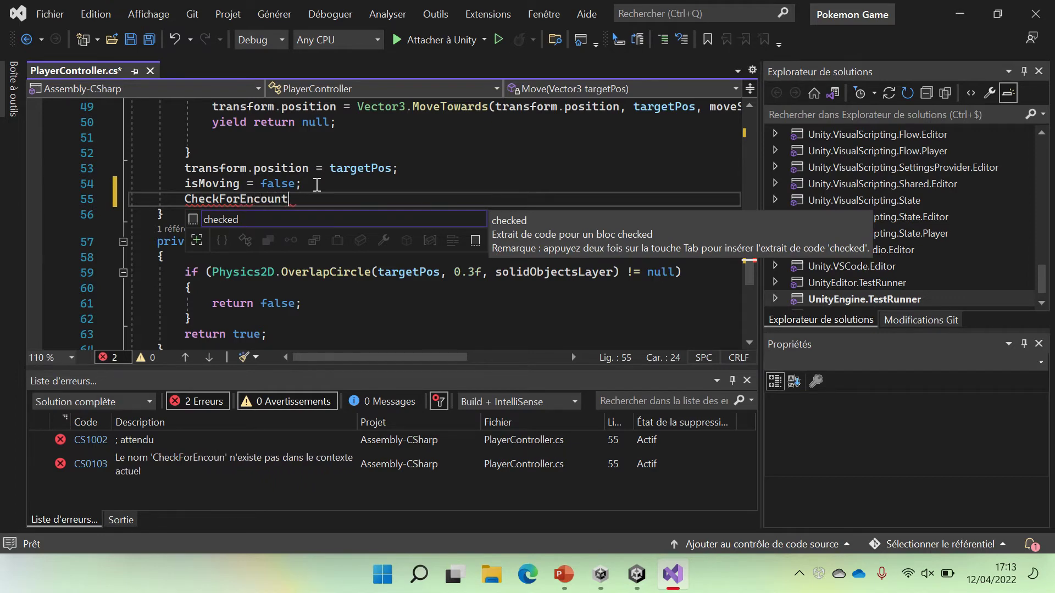
{"action": "type", "text": "ers("}
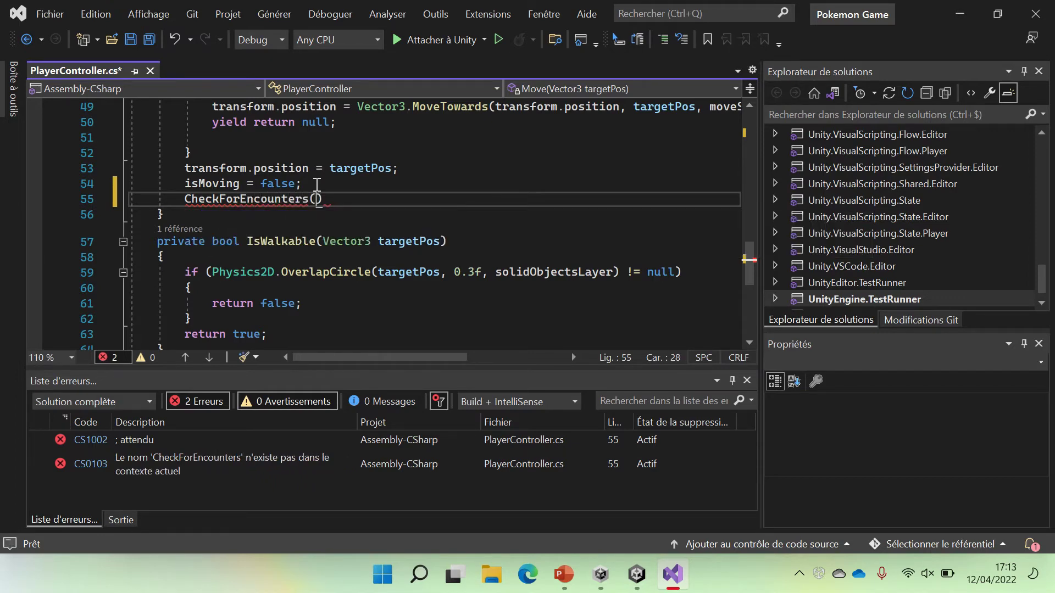
{"action": "type", "text": ");"}
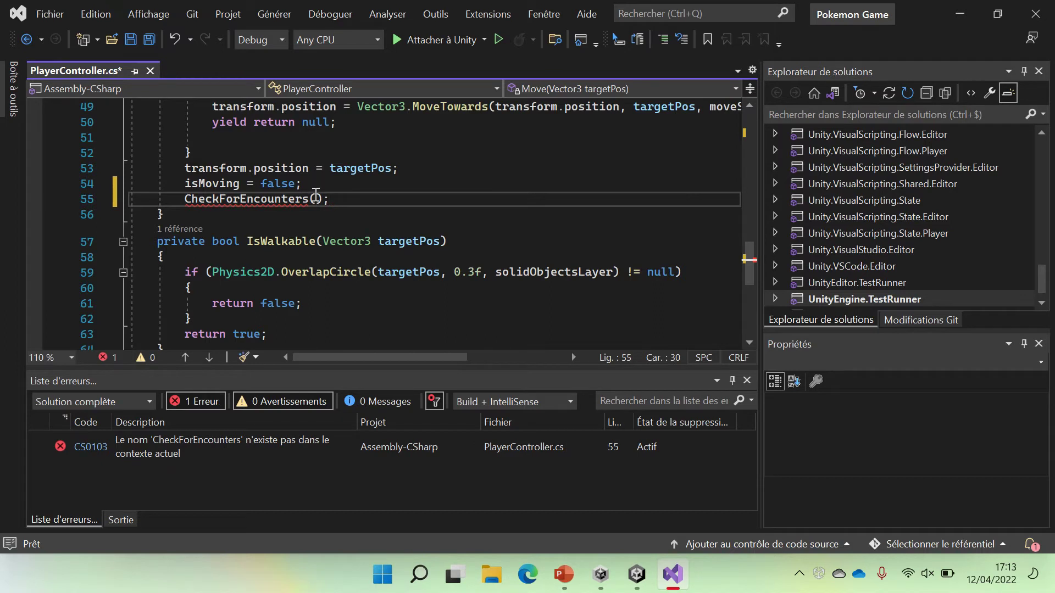
{"action": "mouse_move", "coordinate": [255, 199]}
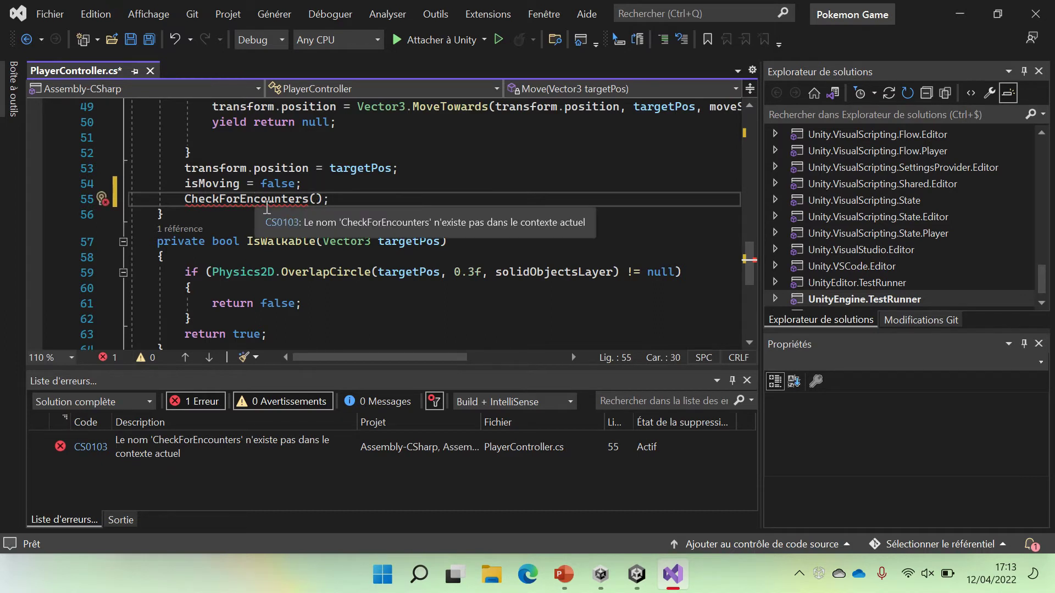
{"action": "mouse_move", "coordinate": [337, 248]}
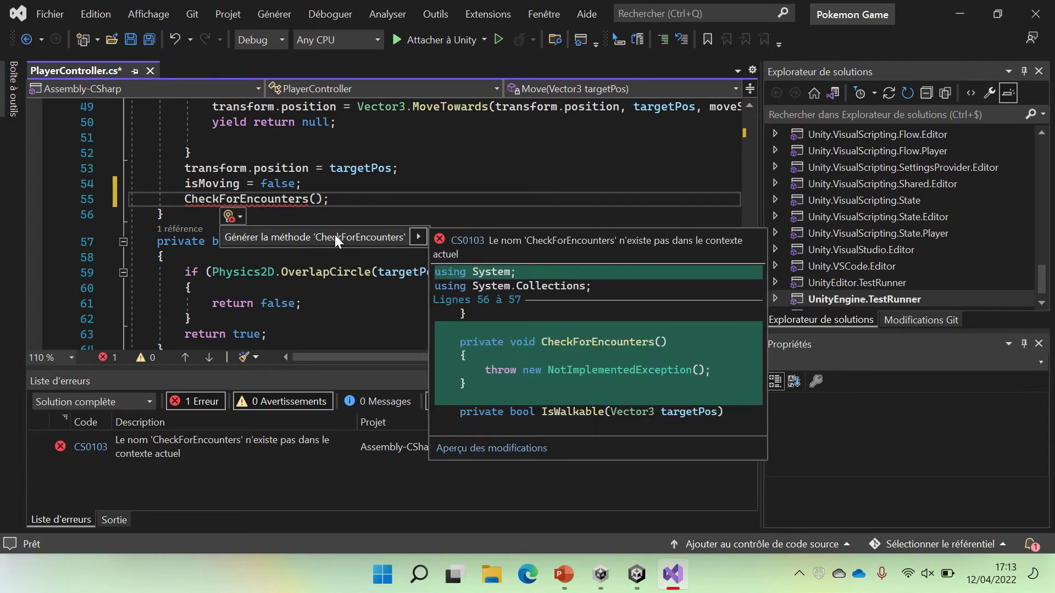
{"action": "left_click", "coordinate": [334, 335]}
{"action": "scroll", "coordinate": [335, 336], "scroll_direction": "down", "scroll_amount": 4}
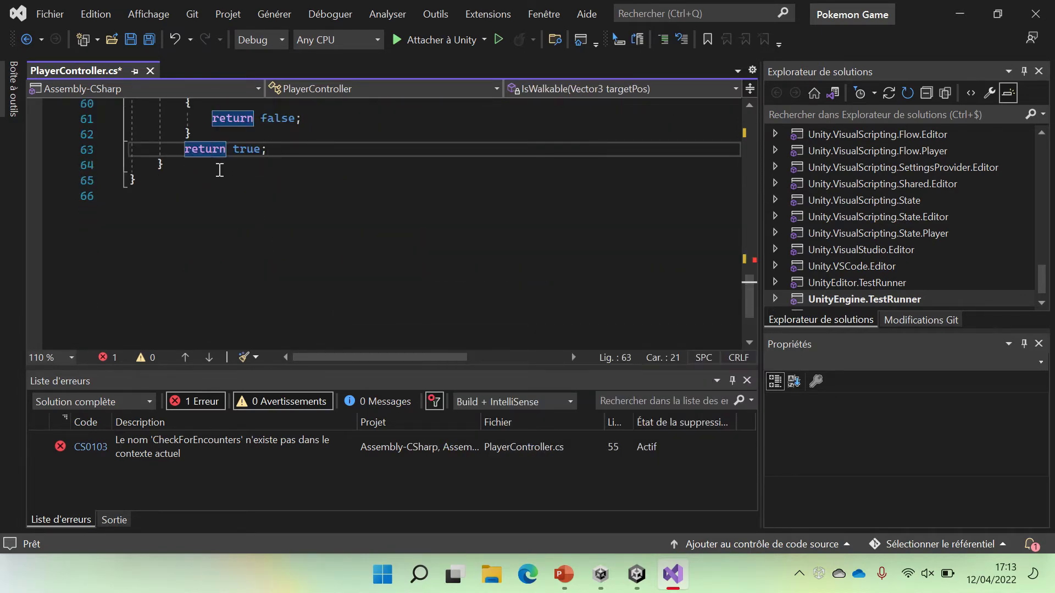
Write an empty 'private void CheckForEncounters()' method with braces below IsWalkable
{"action": "left_click", "coordinate": [219, 170]}
{"action": "key", "text": "Return"}
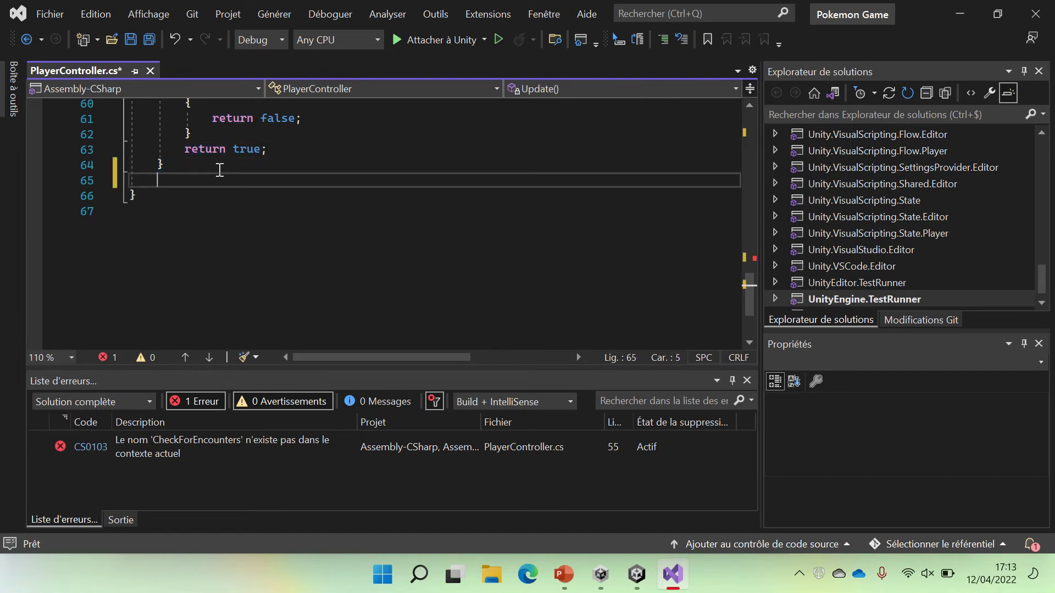
{"action": "type", "text": "p"}
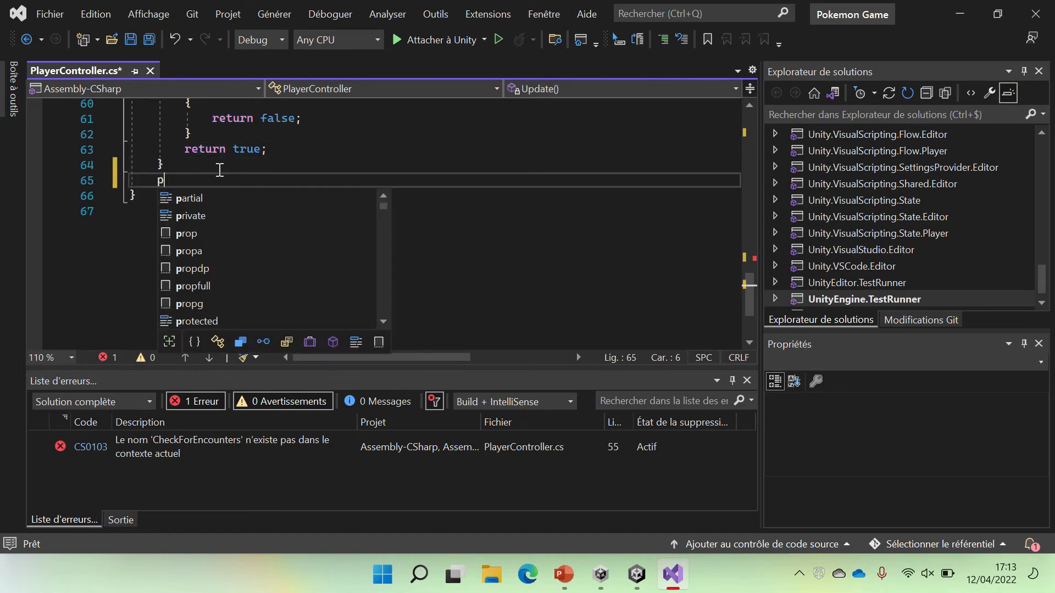
{"action": "type", "text": "r"}
{"action": "key", "text": "Tab"}
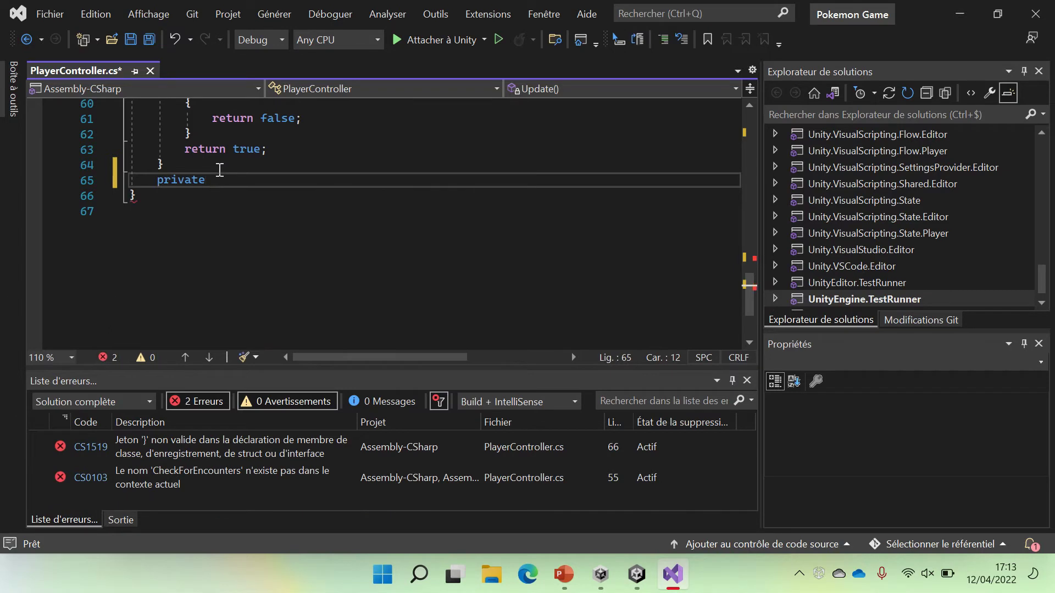
{"action": "type", "text": " vi"}
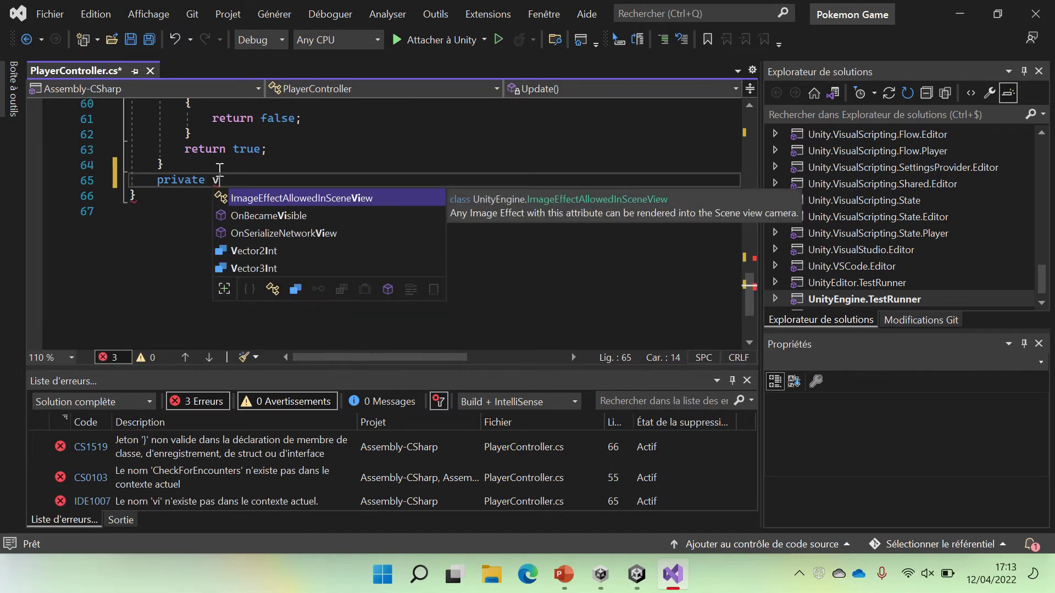
{"action": "key", "text": "BackSpace"}
{"action": "type", "text": "oi"}
{"action": "key", "text": "Tab"}
{"action": "type", "text": "C"}
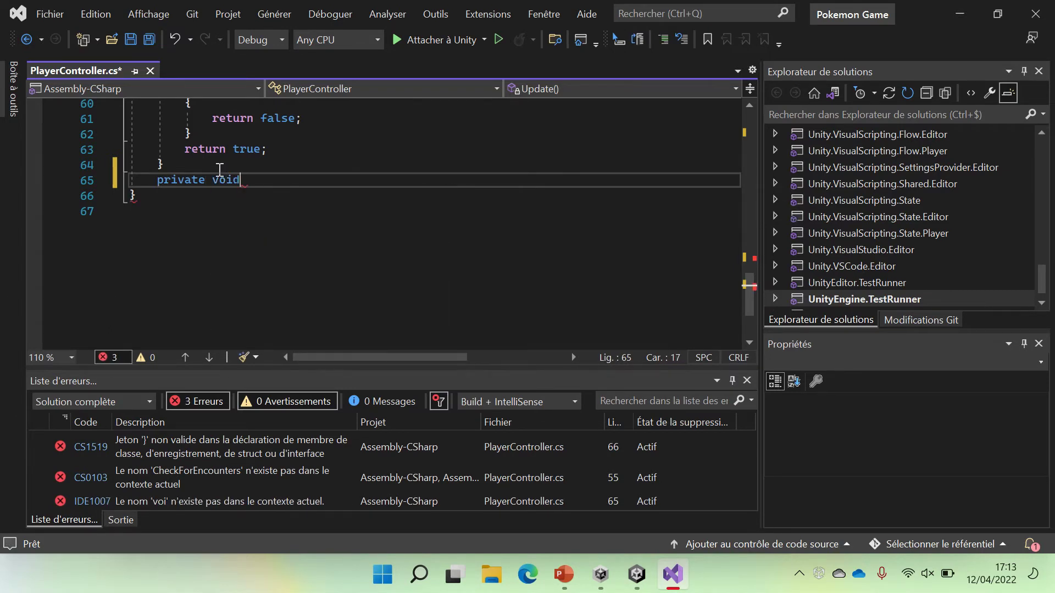
{"action": "type", "text": "hec"}
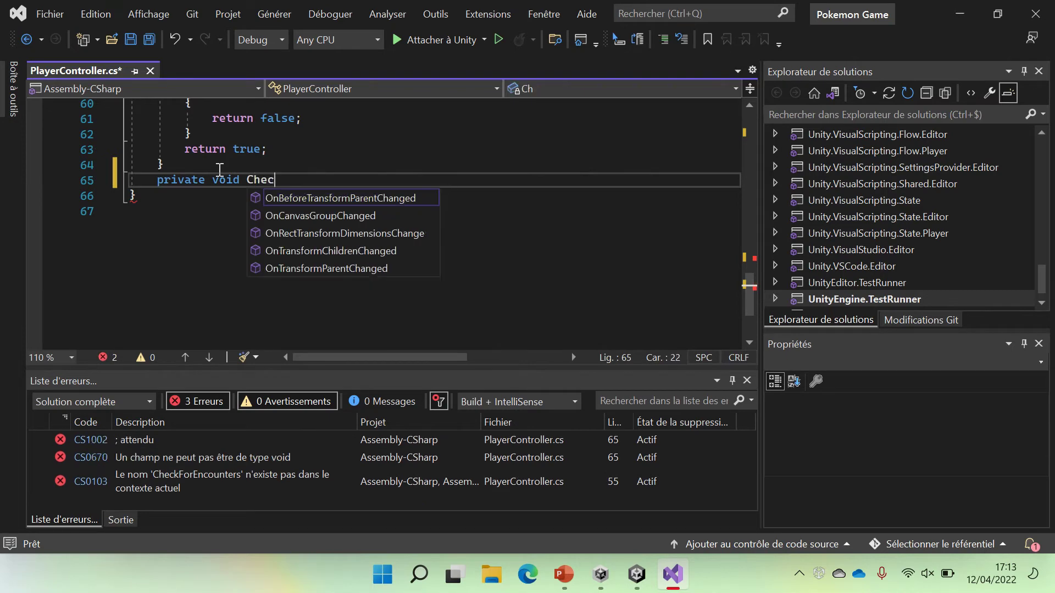
{"action": "type", "text": "kFor"}
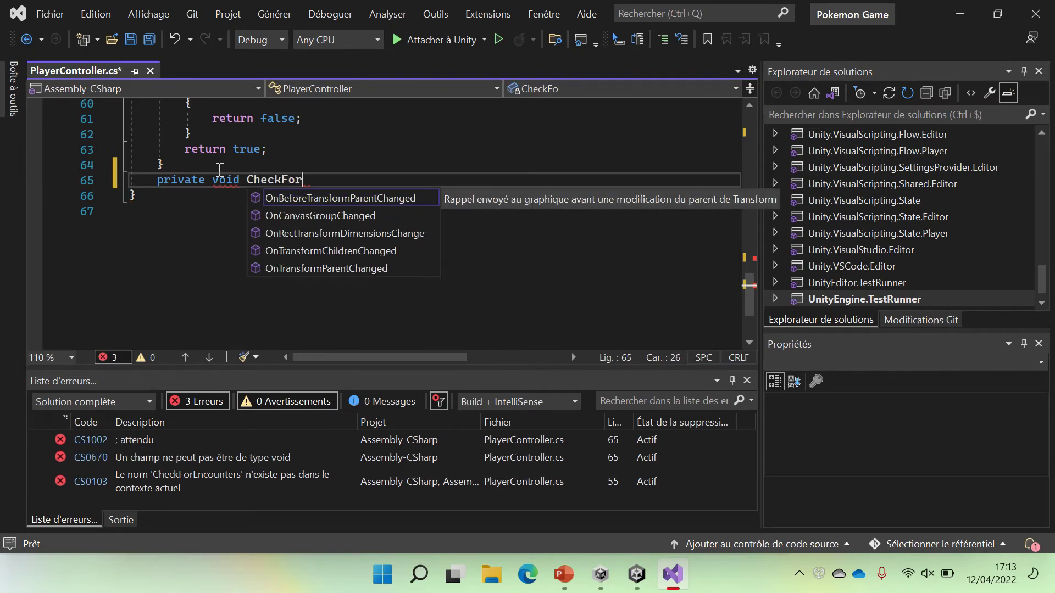
{"action": "type", "text": "E"}
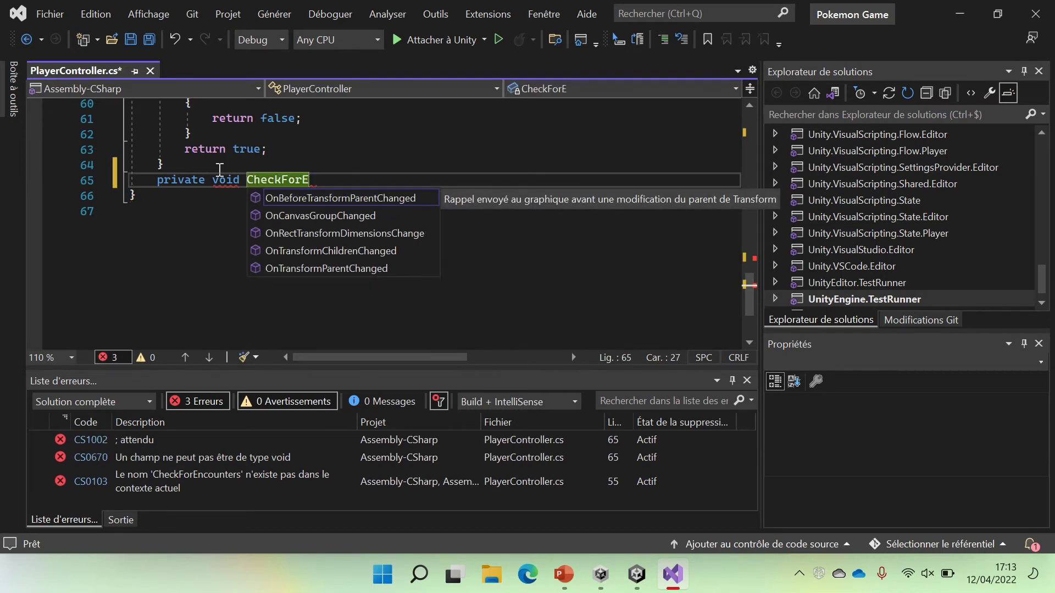
{"action": "type", "text": "ncounte"}
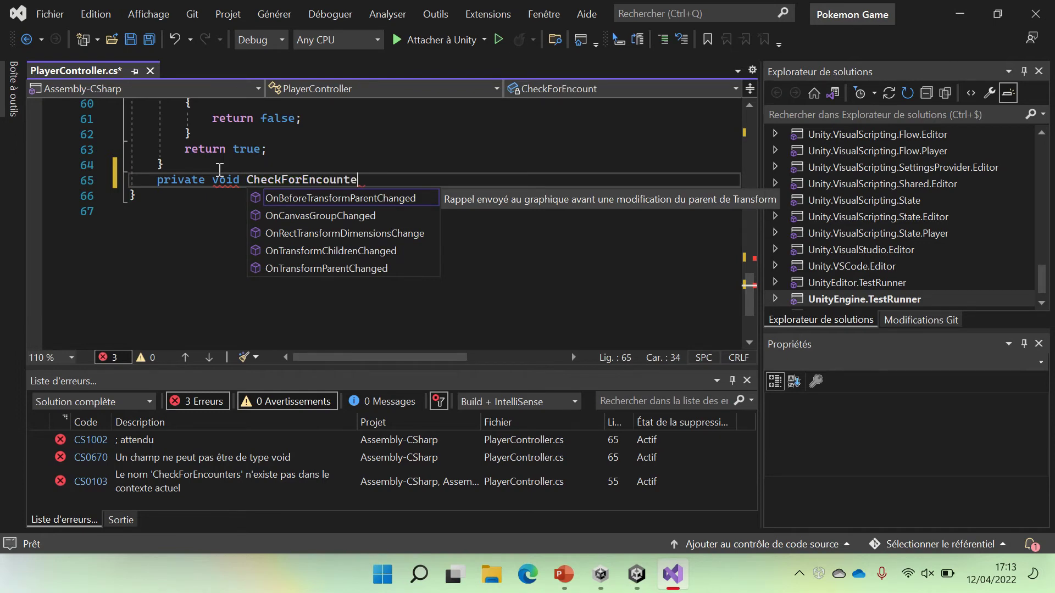
{"action": "type", "text": "rs"}
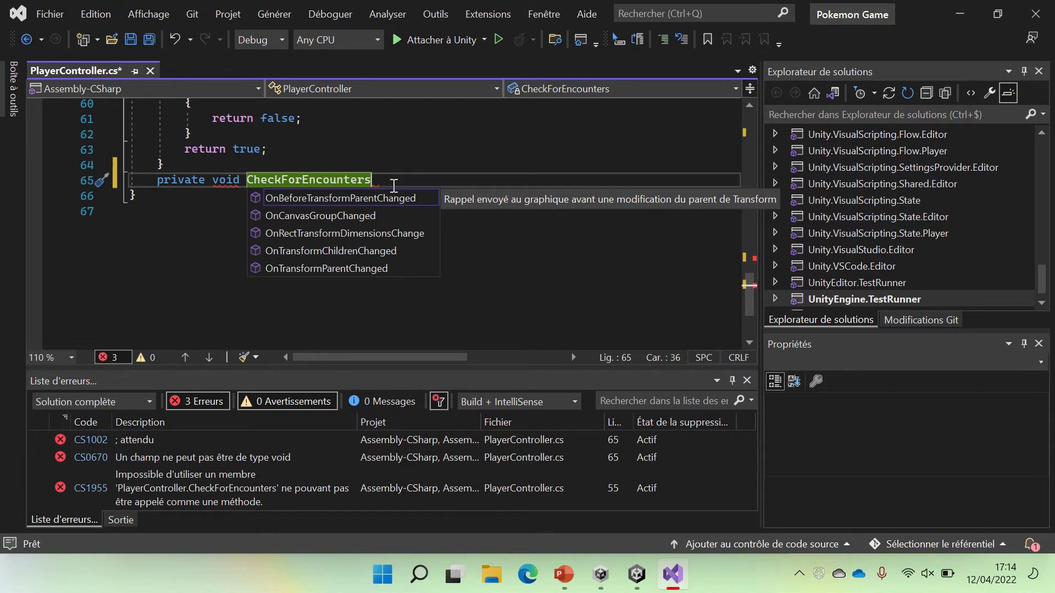
{"action": "type", "text": "()"}
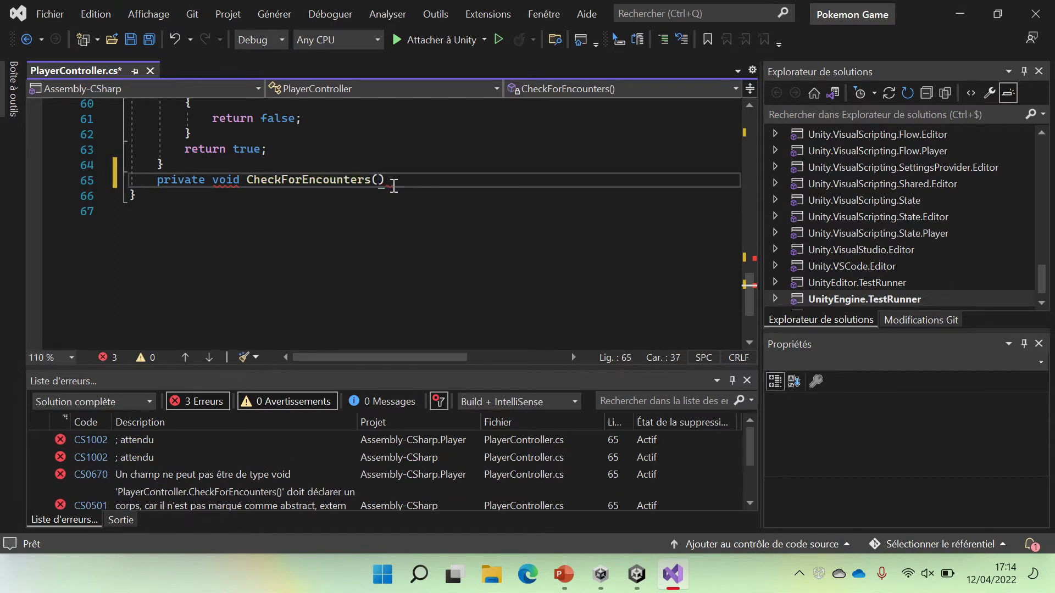
{"action": "key", "text": "Return"}
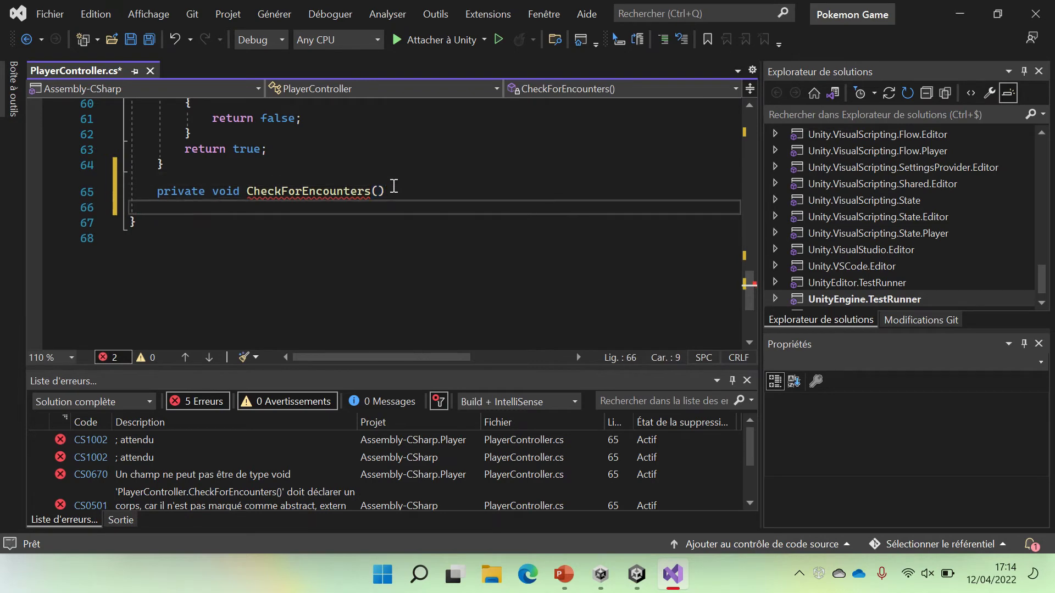
{"action": "type", "text": "{"}
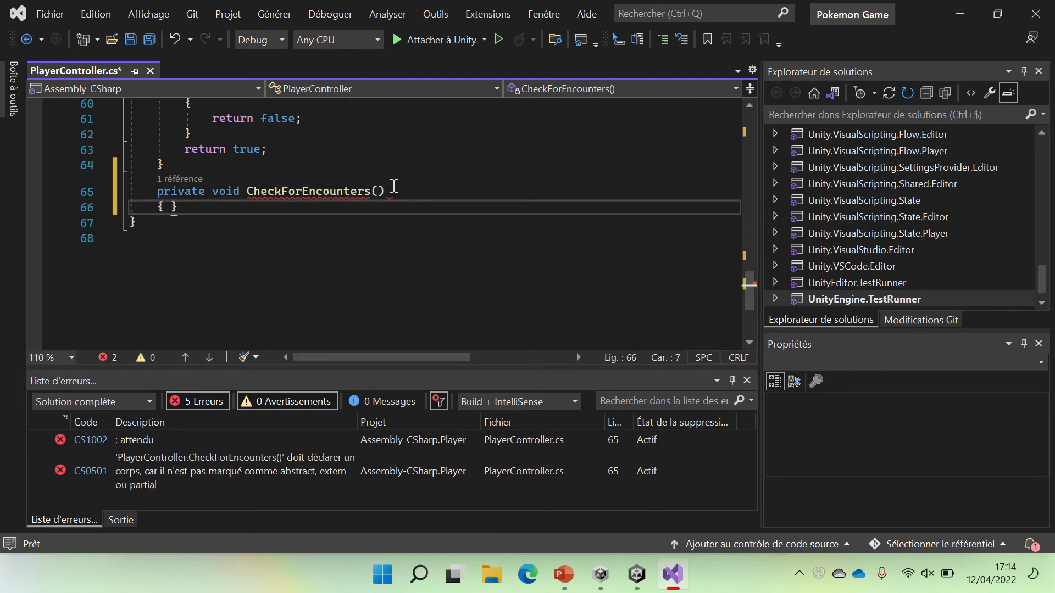
{"action": "key", "text": "Return"}
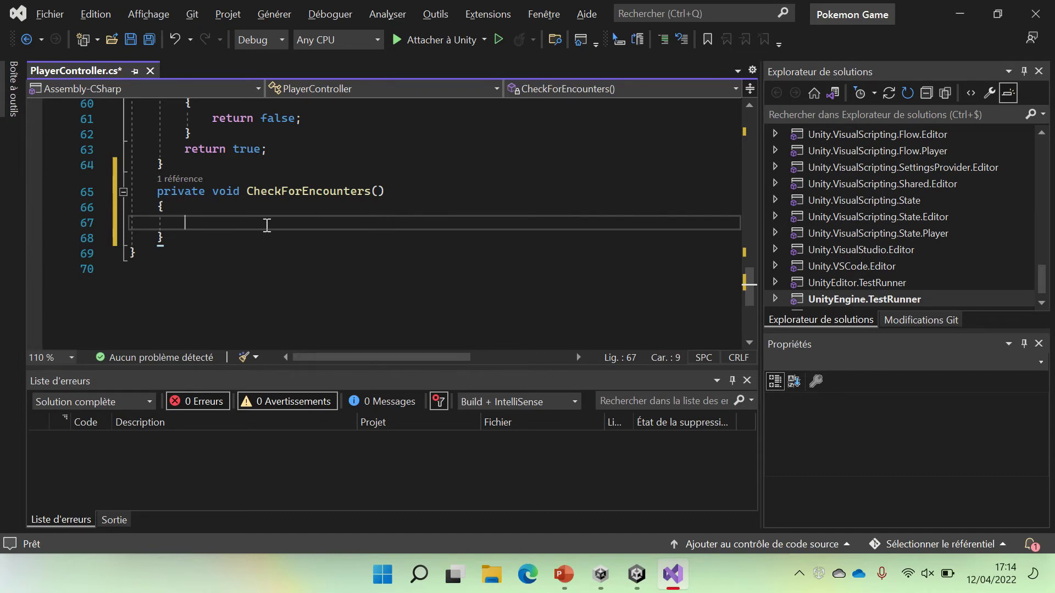
Discard the unfinished if and copy IsWalkable's OverlapCircle if condition
{"action": "type", "text": "if"}
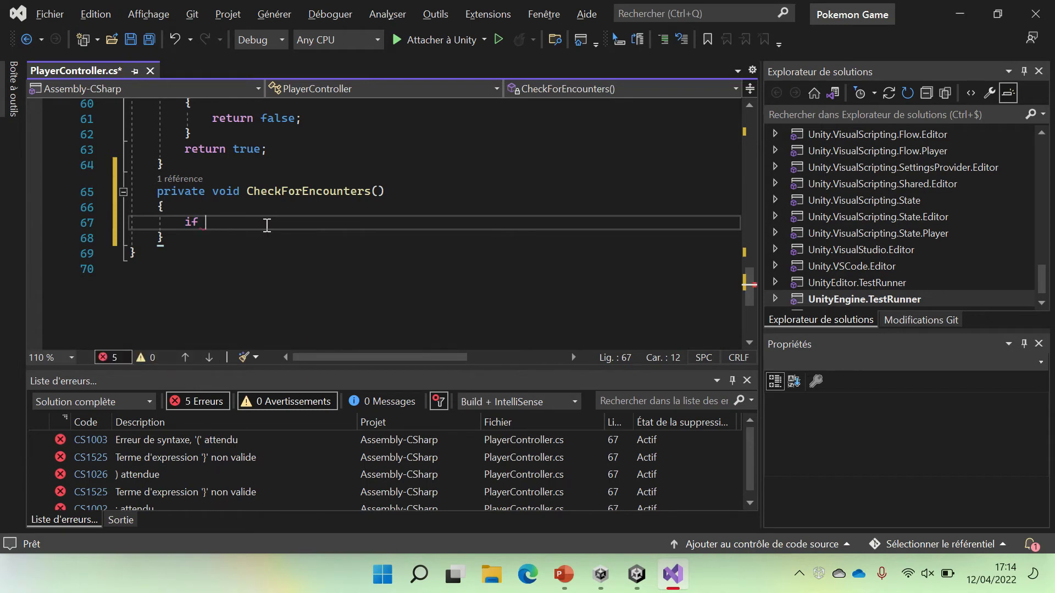
{"action": "key", "text": "BackSpace"}
{"action": "key", "text": "BackSpace"}
{"action": "key", "text": "BackSpace"}
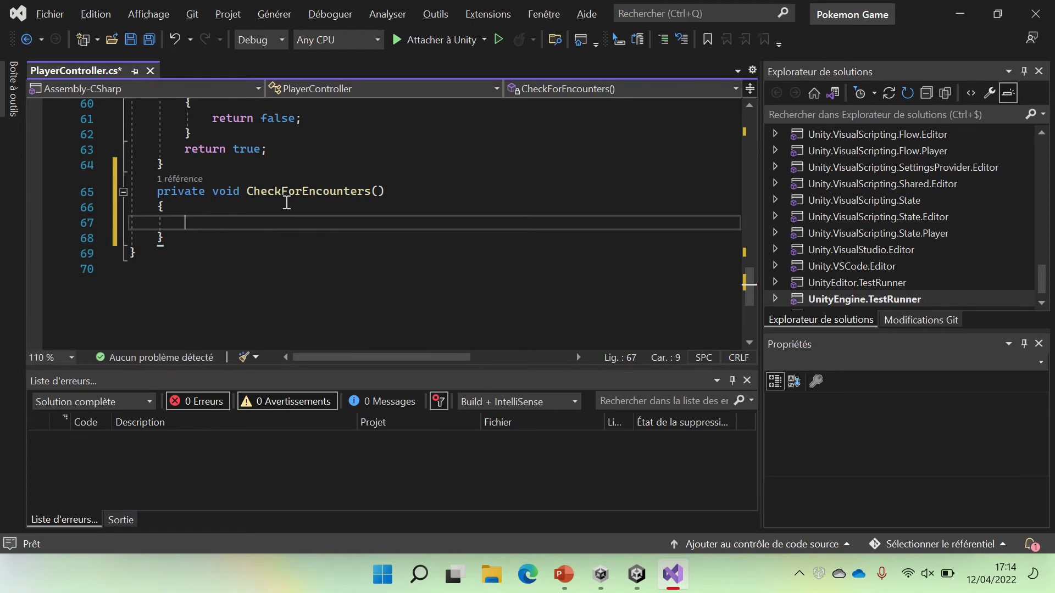
{"action": "scroll", "coordinate": [286, 202], "scroll_direction": "up", "scroll_amount": 1}
{"action": "scroll", "coordinate": [247, 192], "scroll_direction": "up", "scroll_amount": 1}
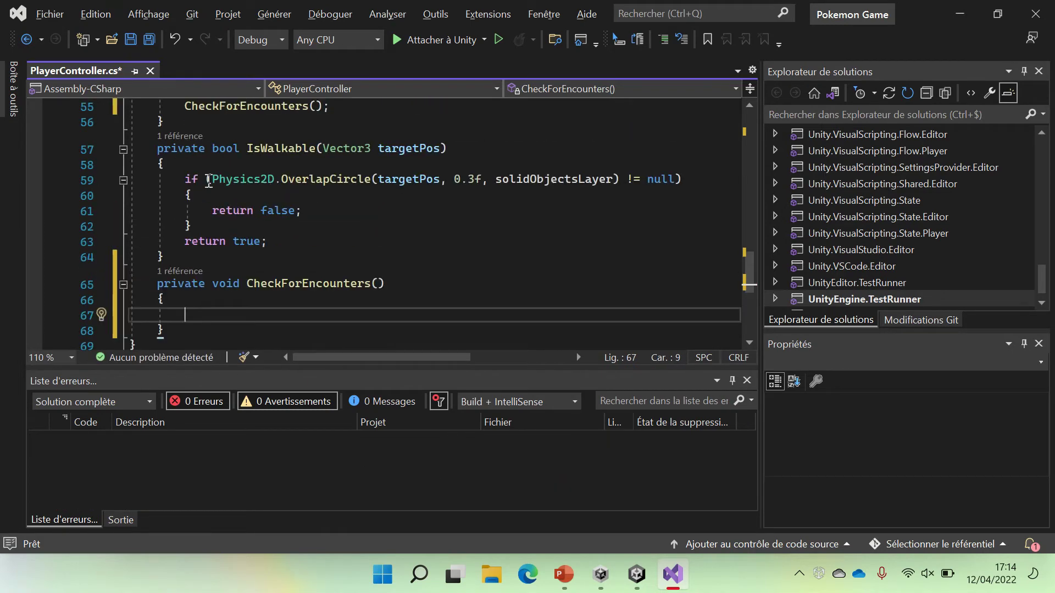
{"action": "left_click_drag", "start_coordinate": [185, 180], "coordinate": [690, 184]}
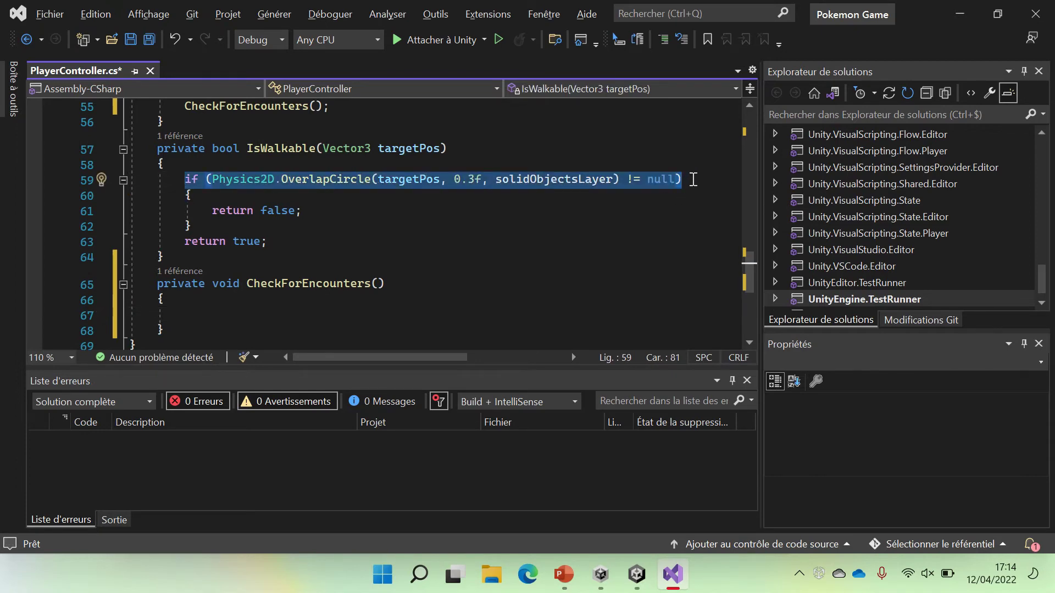
{"action": "scroll", "coordinate": [693, 180], "scroll_direction": "down", "scroll_amount": 3}
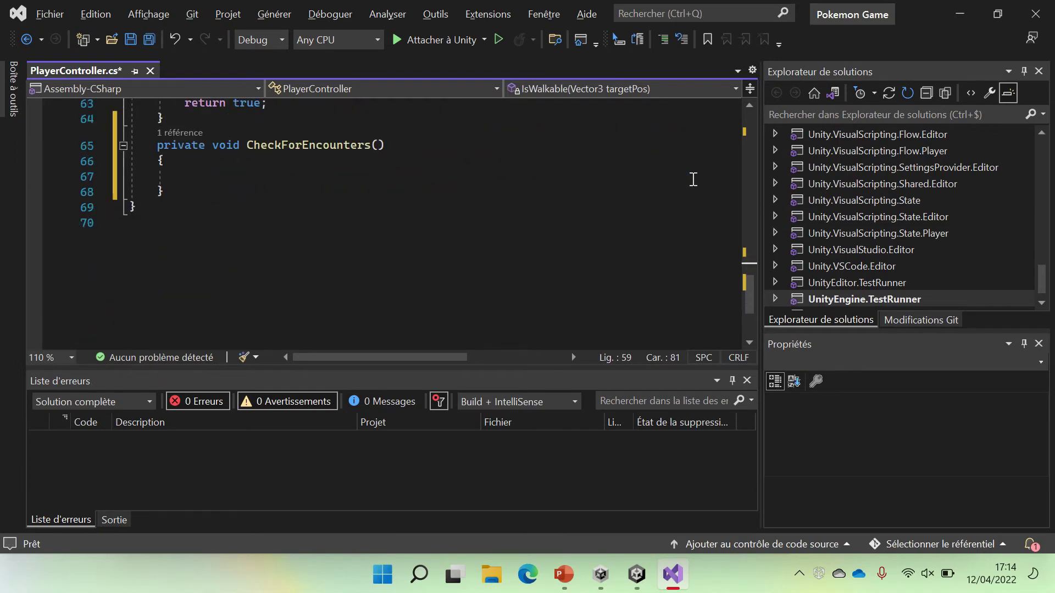
{"action": "left_click", "coordinate": [268, 184]}
Put the copied if (Physics2D.OverlapCircle(...) != null) line in CheckForEncounters with its arguments cleared
{"action": "type", "text": "if (Physics2D.OverlapCircle(targetPos, 0.3f, solidObjectsLayer) != null)"}
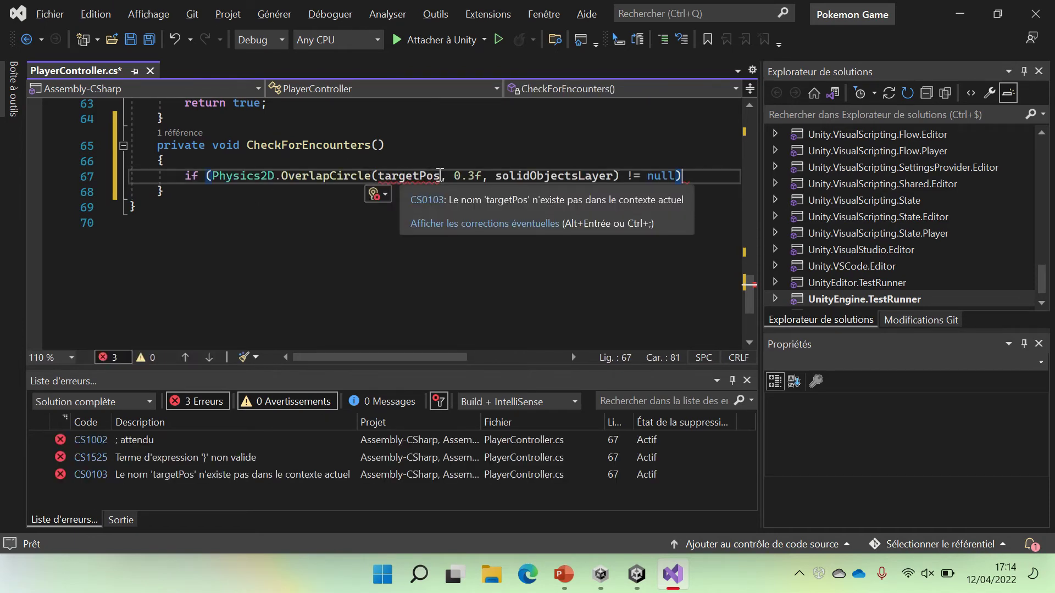
{"action": "left_click_drag", "start_coordinate": [380, 176], "coordinate": [613, 183]}
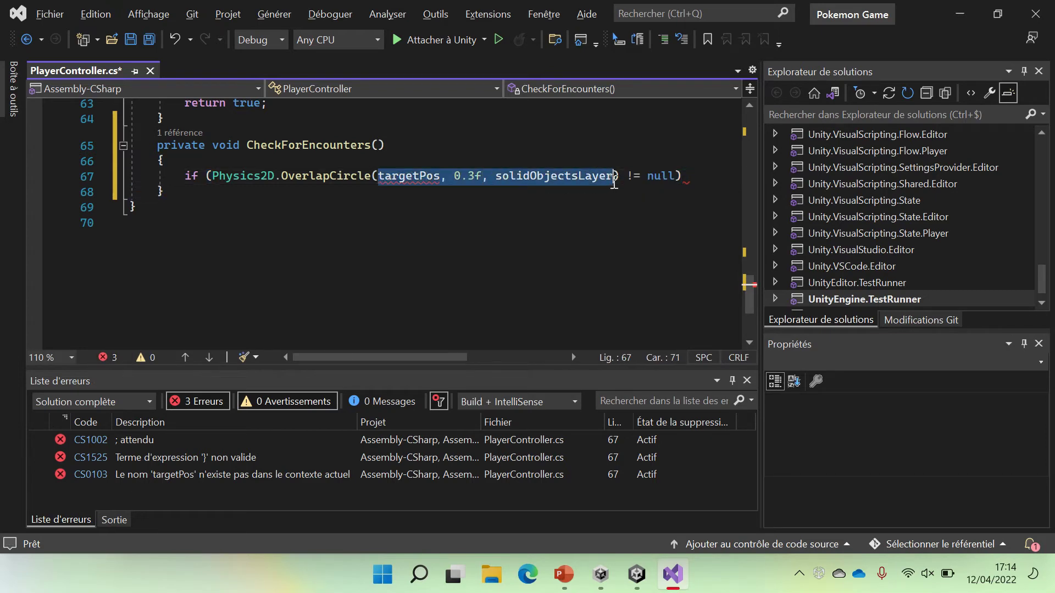
{"action": "key", "text": "BackSpace"}
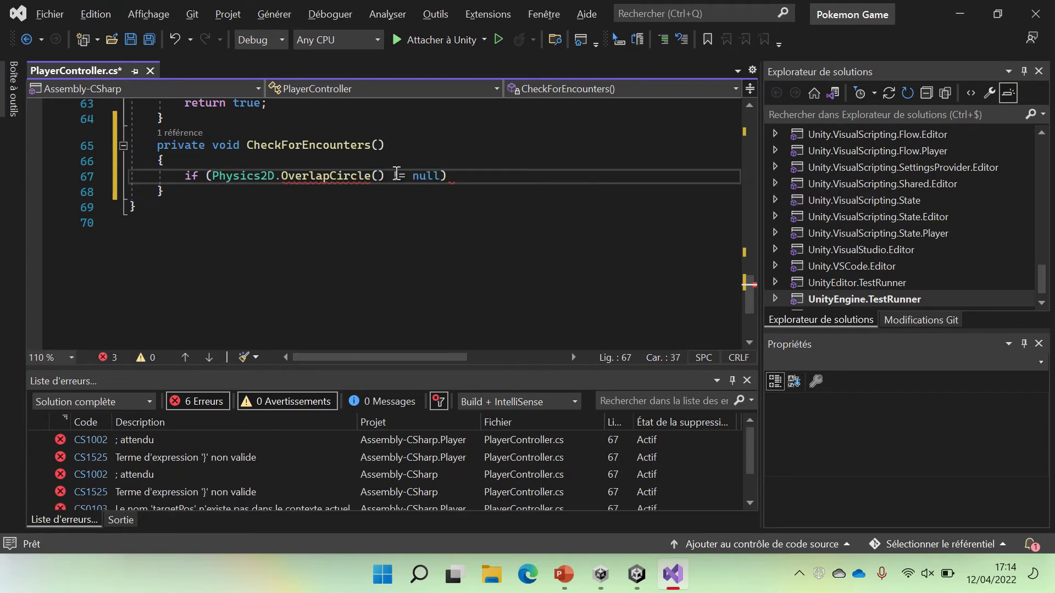
{"action": "left_click_drag", "start_coordinate": [394, 175], "coordinate": [443, 176]}
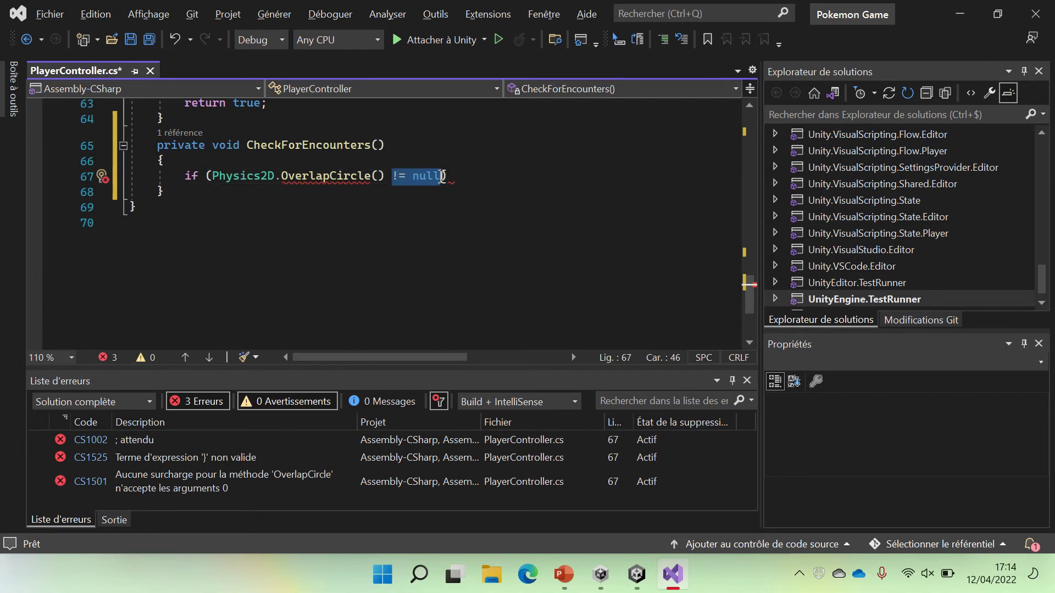
{"action": "left_click", "coordinate": [381, 179]}
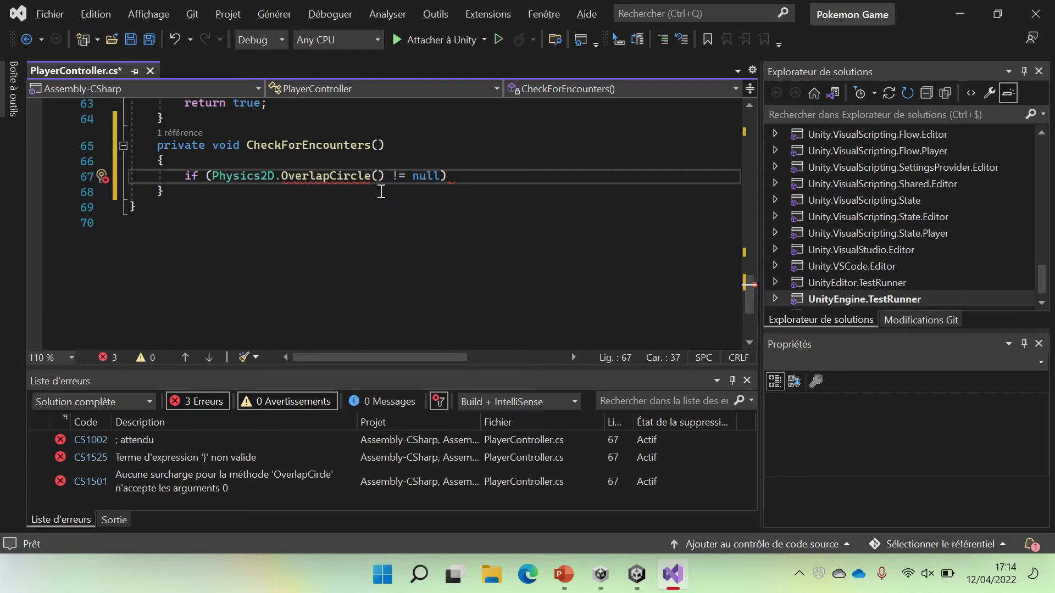
Fill the OverlapCircle arguments with transform.position, 0.2f and longGrassLayer
{"action": "type", "text": "transform"}
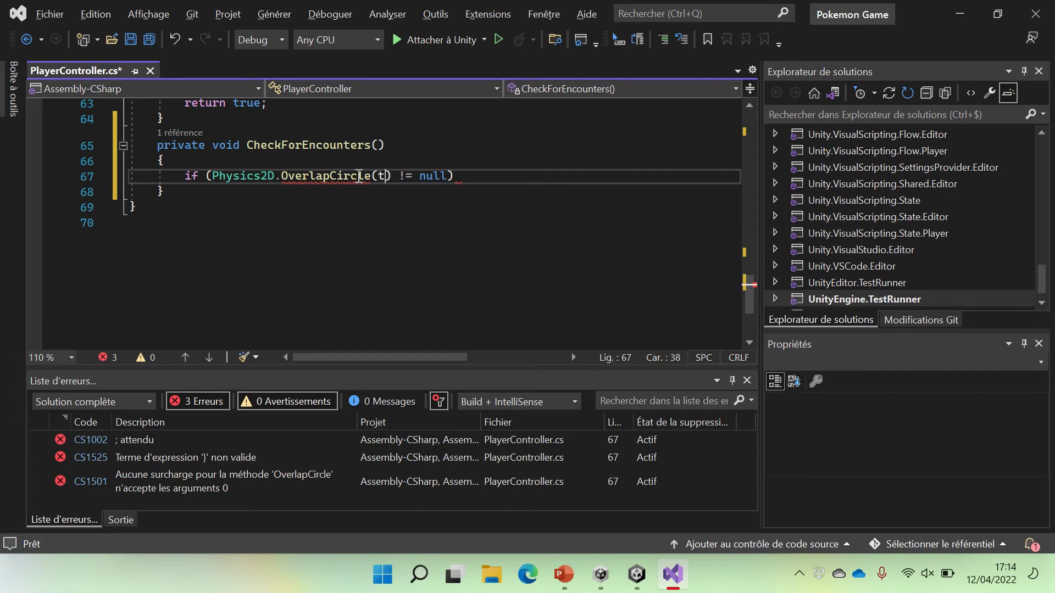
{"action": "type", "text": "."}
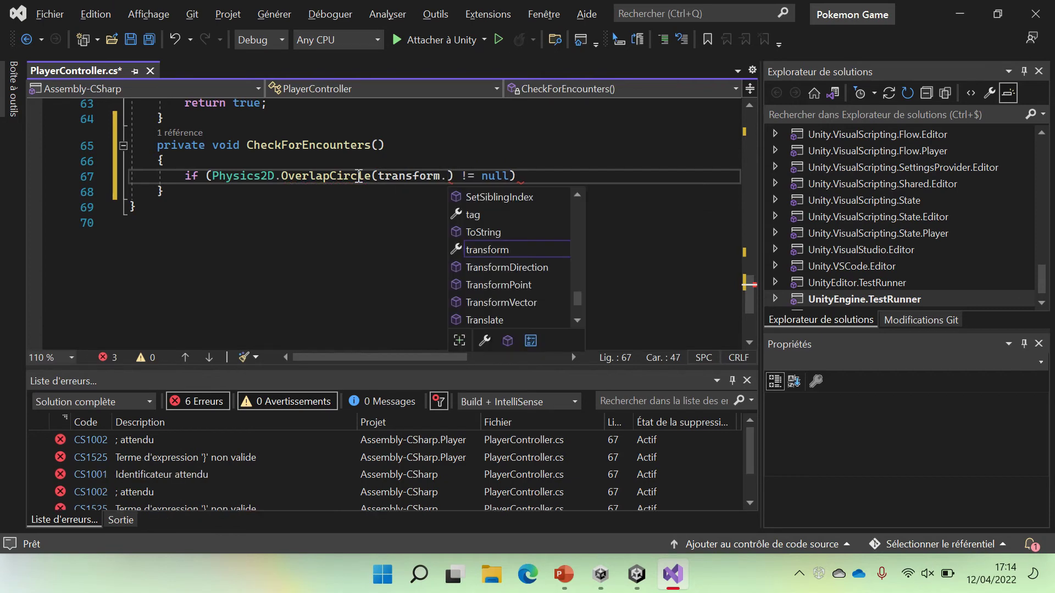
{"action": "type", "text": "po"}
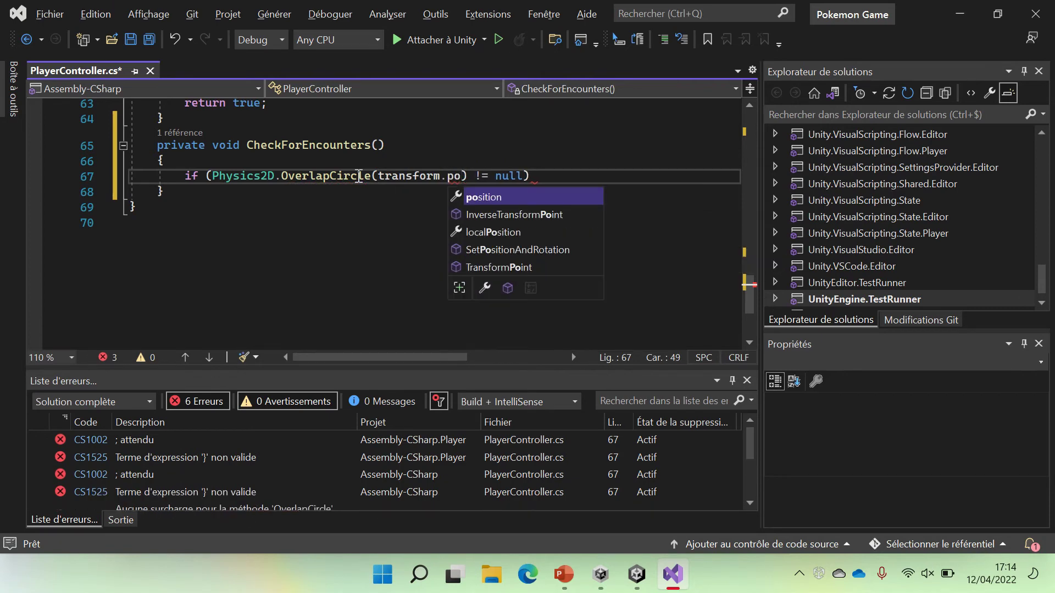
{"action": "key", "text": "Tab"}
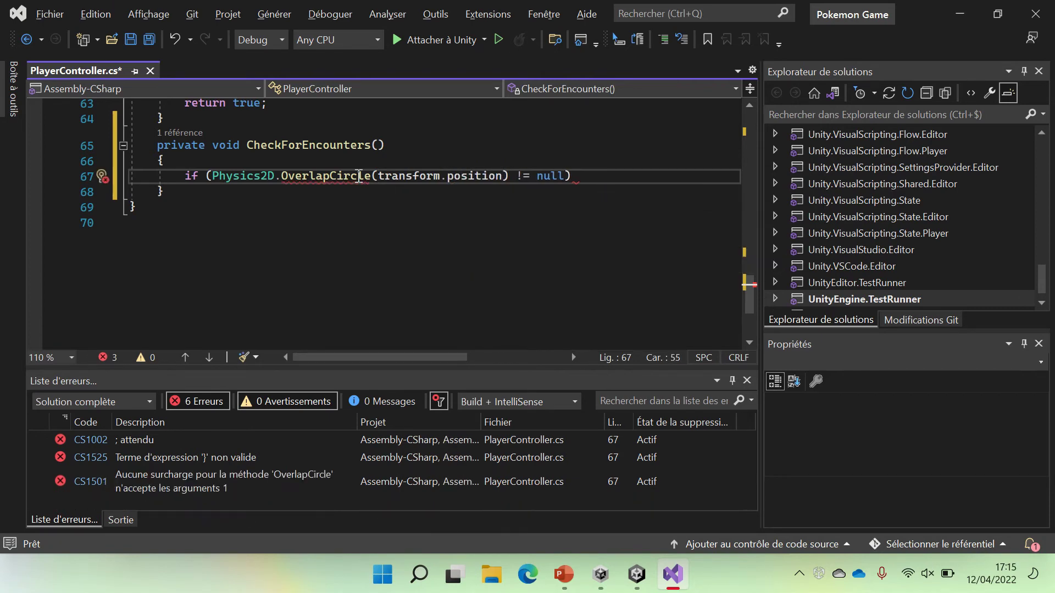
{"action": "type", "text": ", °"}
{"action": "key", "text": "BackSpace"}
{"action": "type", "text": "0"}
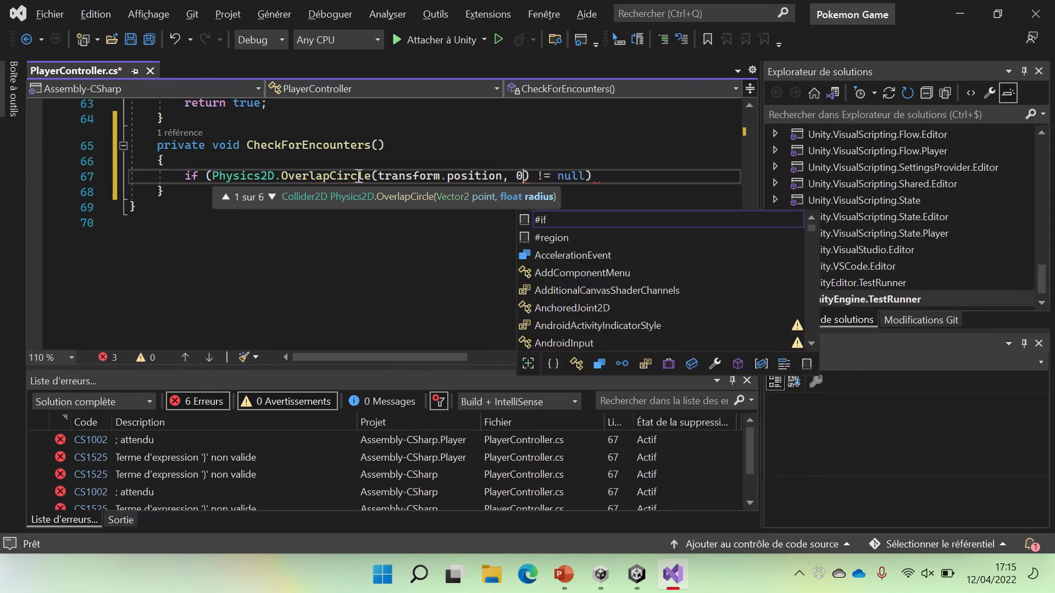
{"action": "type", "text": ".2f"}
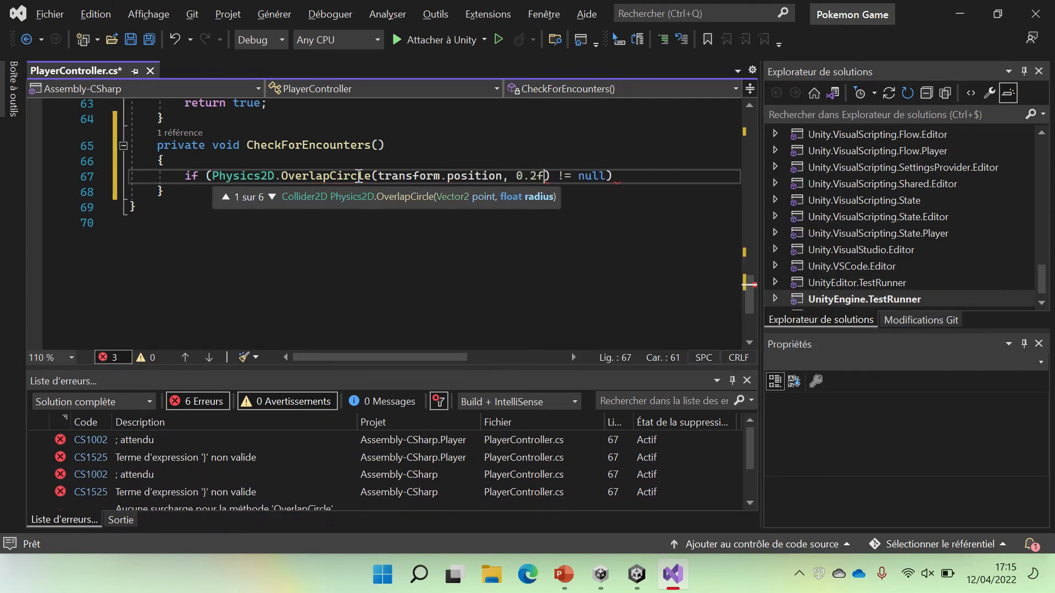
{"action": "type", "text": ", "}
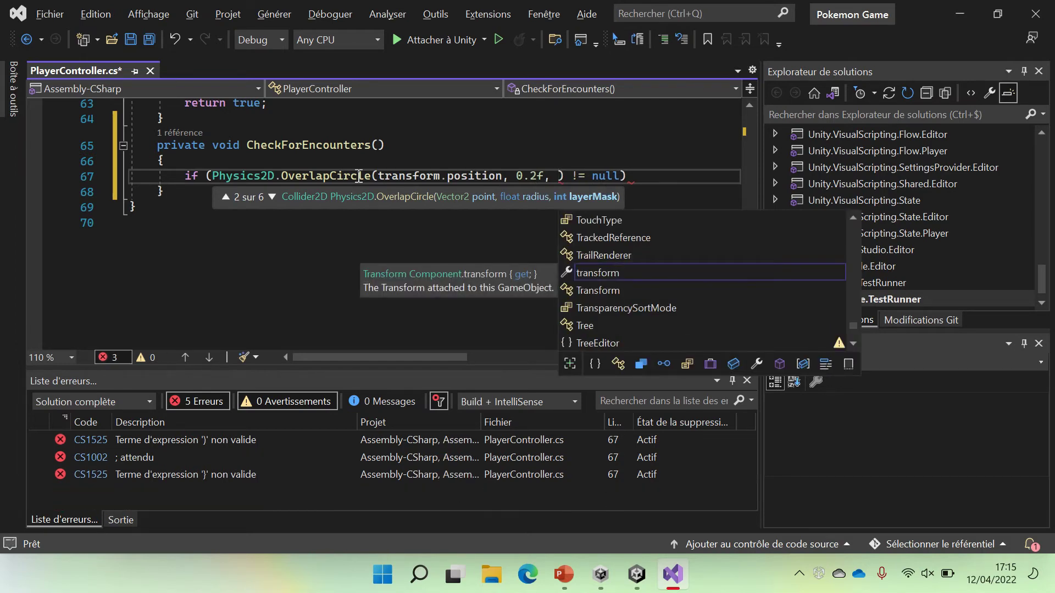
{"action": "type", "text": "lo"}
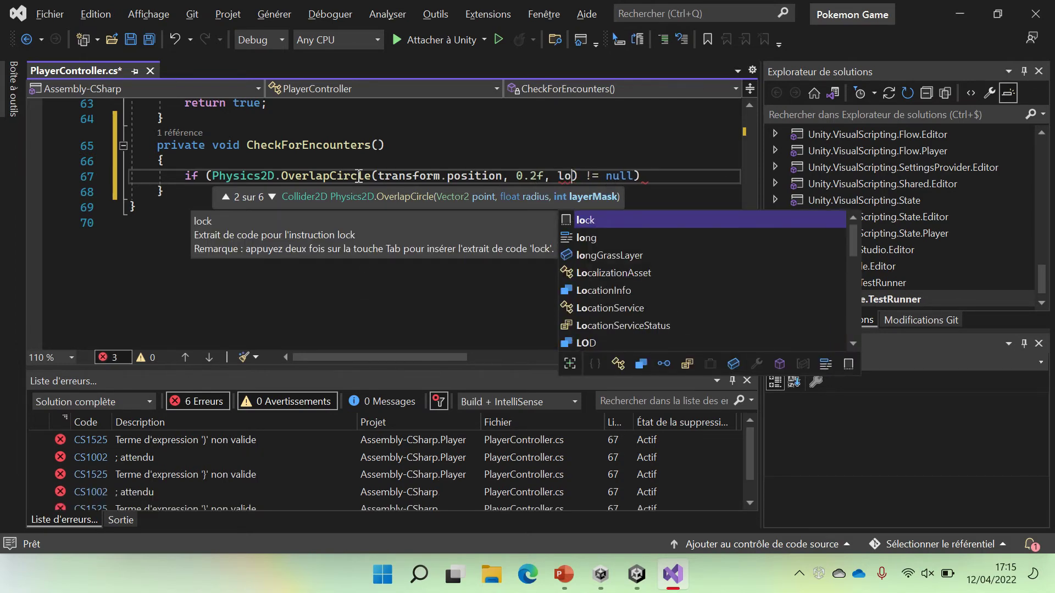
{"action": "type", "text": "ng"}
{"action": "key", "text": "Down"}
{"action": "key", "text": "Tab"}
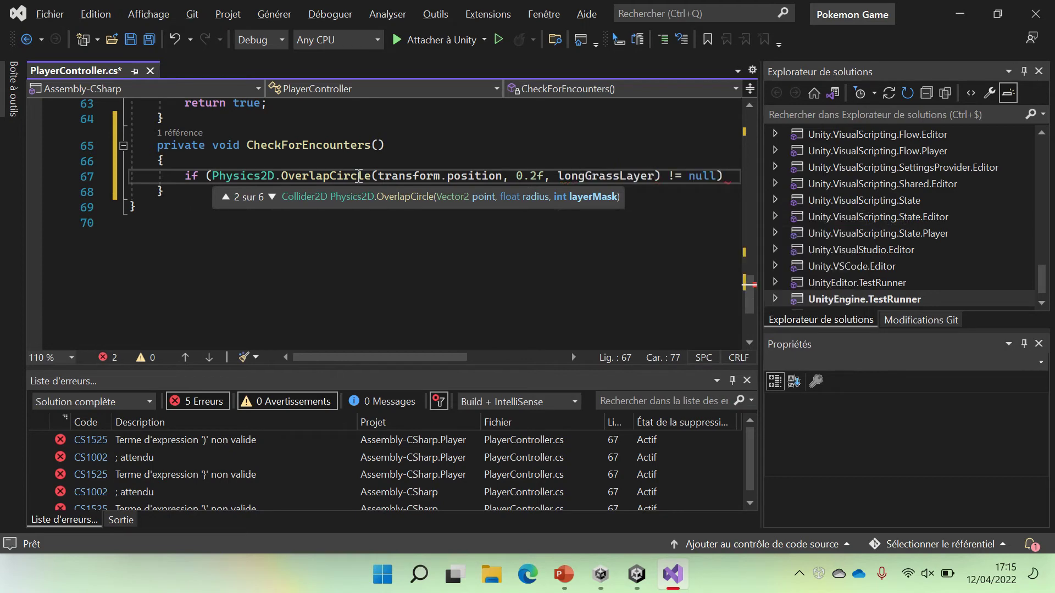
{"action": "key", "text": "Right"}
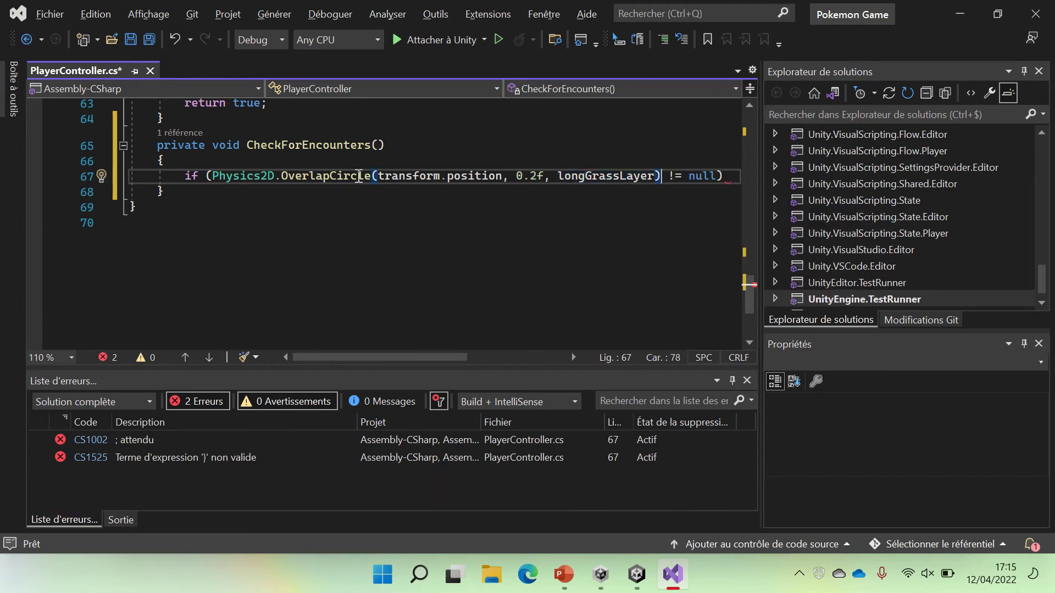
{"action": "key", "text": "Right"}
{"action": "key", "text": "Right"}
{"action": "key", "text": "Right"}
{"action": "key", "text": "Right"}
{"action": "key", "text": "Right"}
{"action": "key", "text": "Right"}
{"action": "key", "text": "Right"}
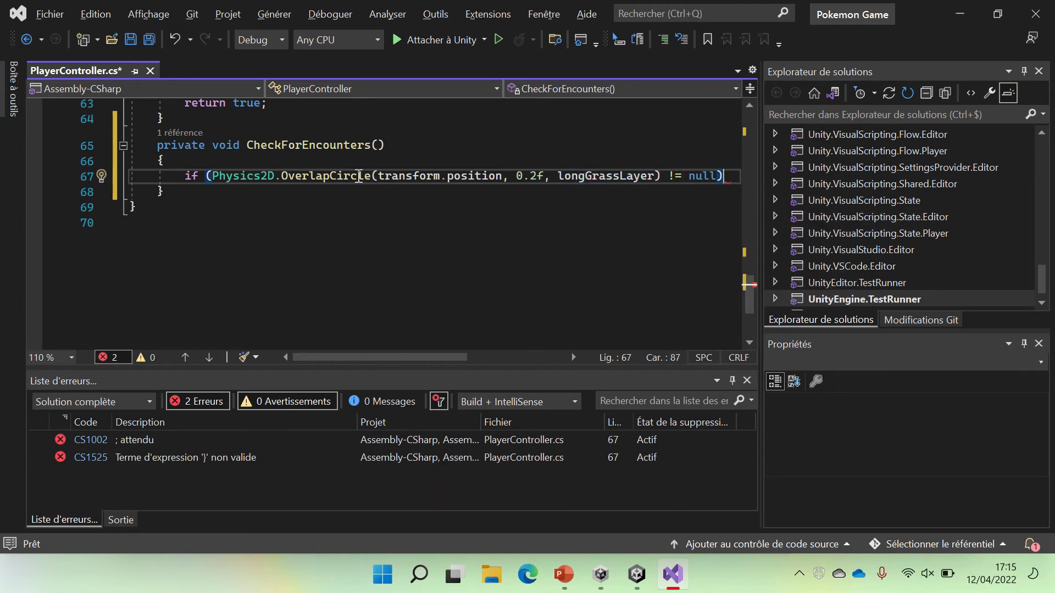
{"action": "key", "text": "Return"}
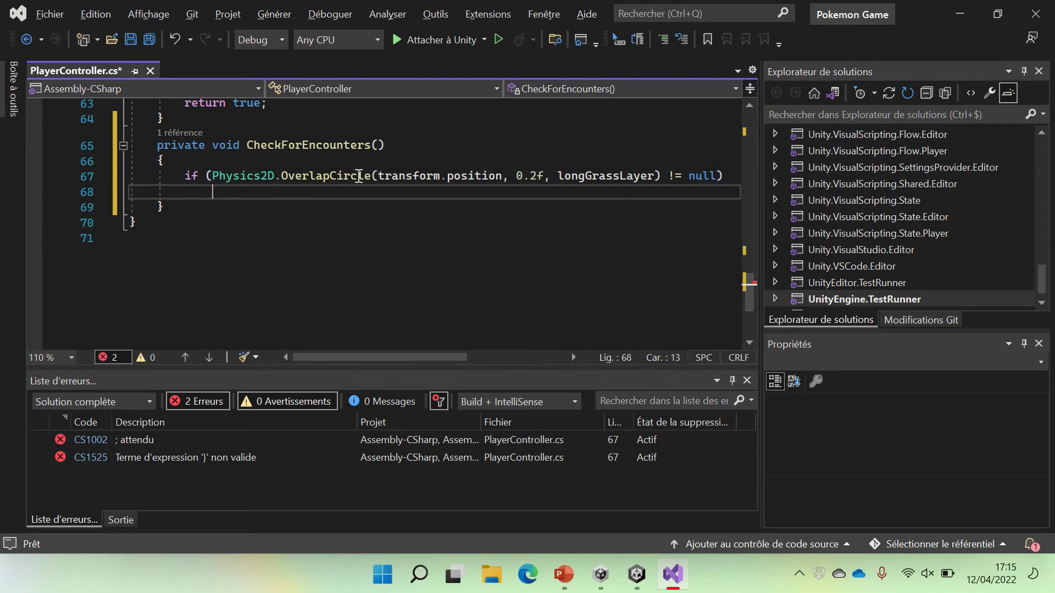
Open a braced body under the grass condition and begin typing Random.Ra
{"action": "type", "text": "{"}
{"action": "key", "text": "Return"}
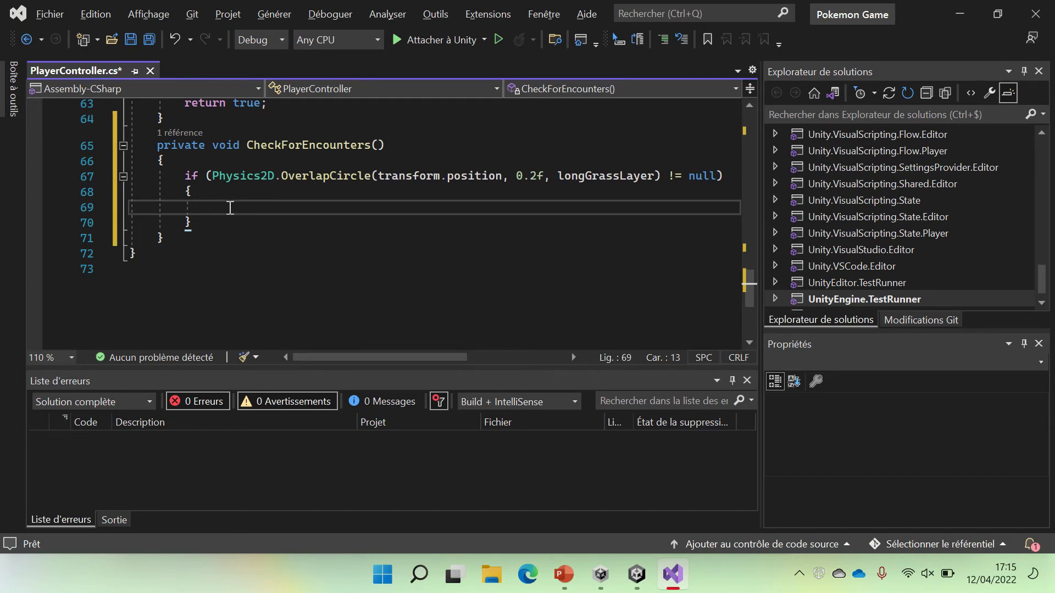
{"action": "type", "text": "Ra"}
{"action": "key", "text": "Tab"}
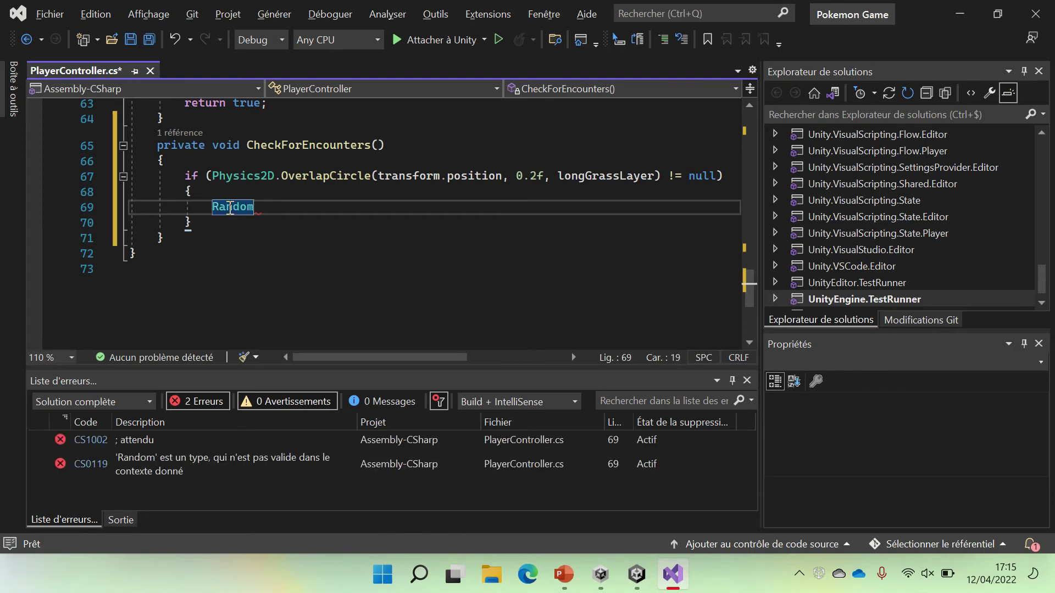
{"action": "key", "text": "Caps_Lock"}
{"action": "type", "text": "."}
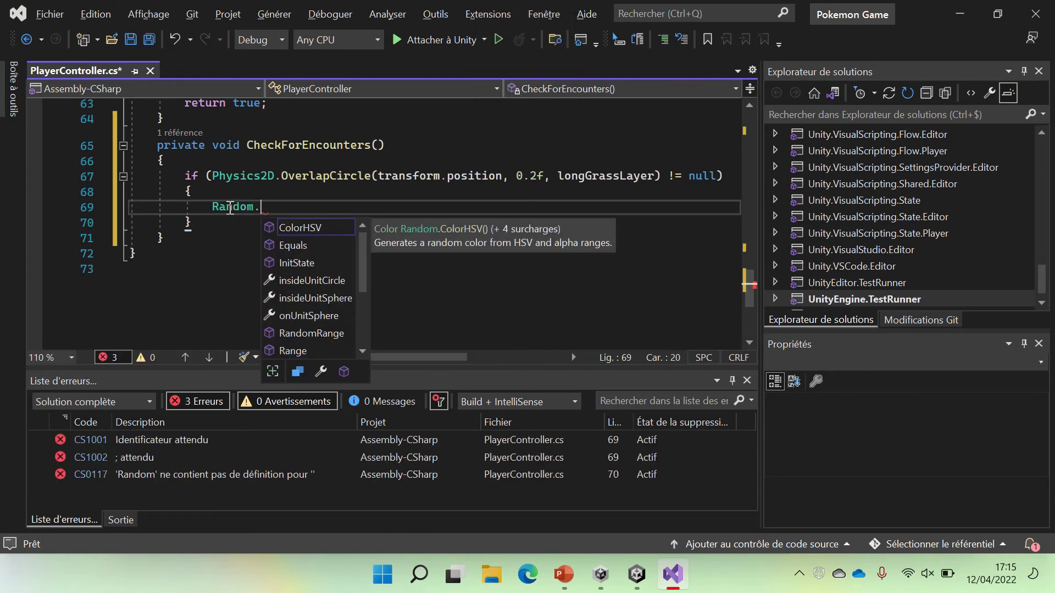
{"action": "key", "text": "Caps_Lock"}
{"action": "type", "text": "R"}
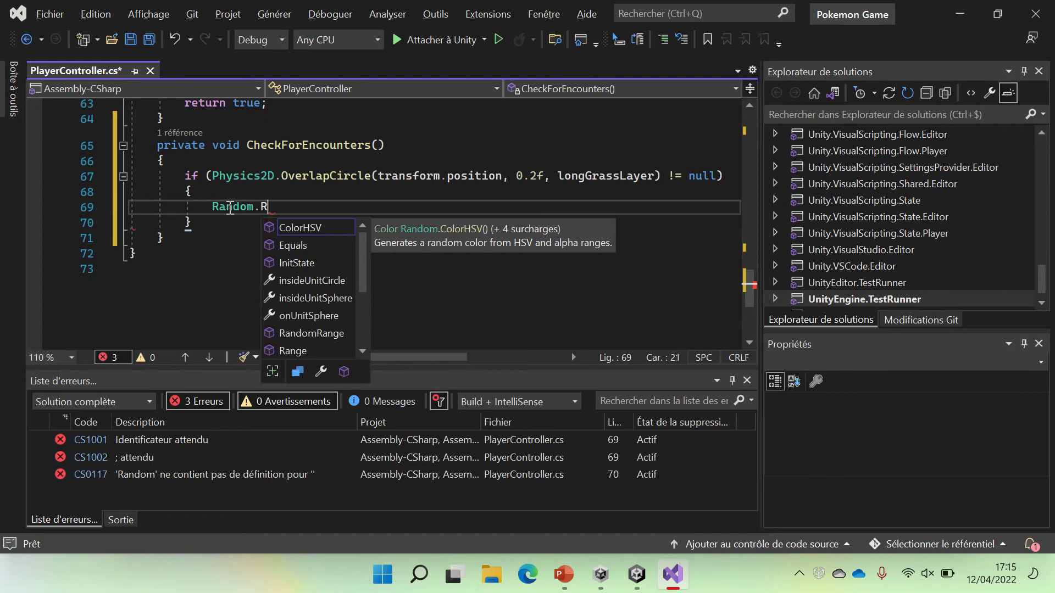
{"action": "type", "text": "a"}
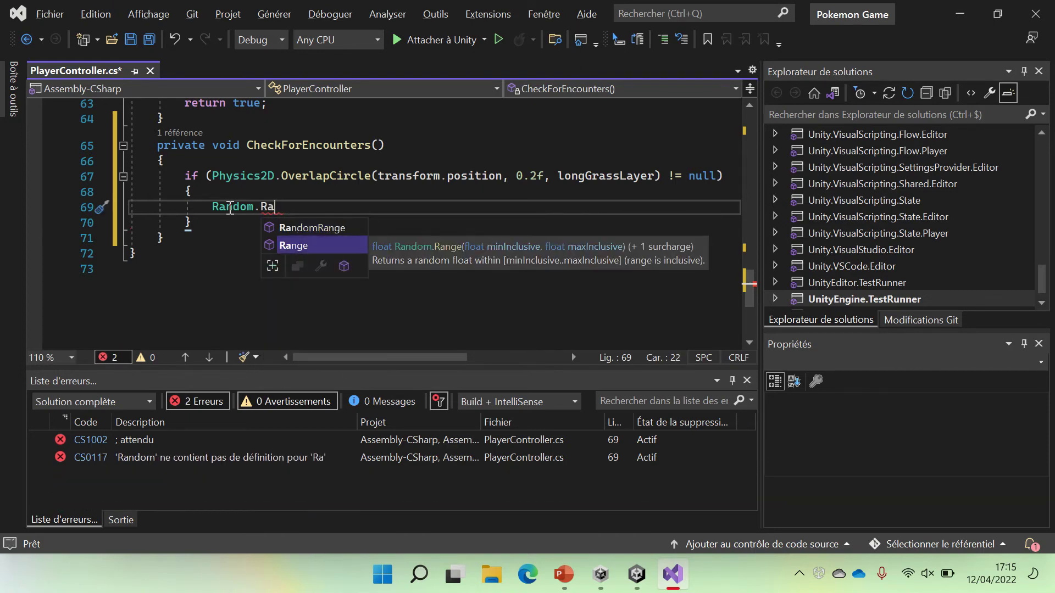
Complete Random.Range(1,101) and wrap it as if (Random.Range(1,101) <= 10) on line 69
{"action": "key", "text": "Tab"}
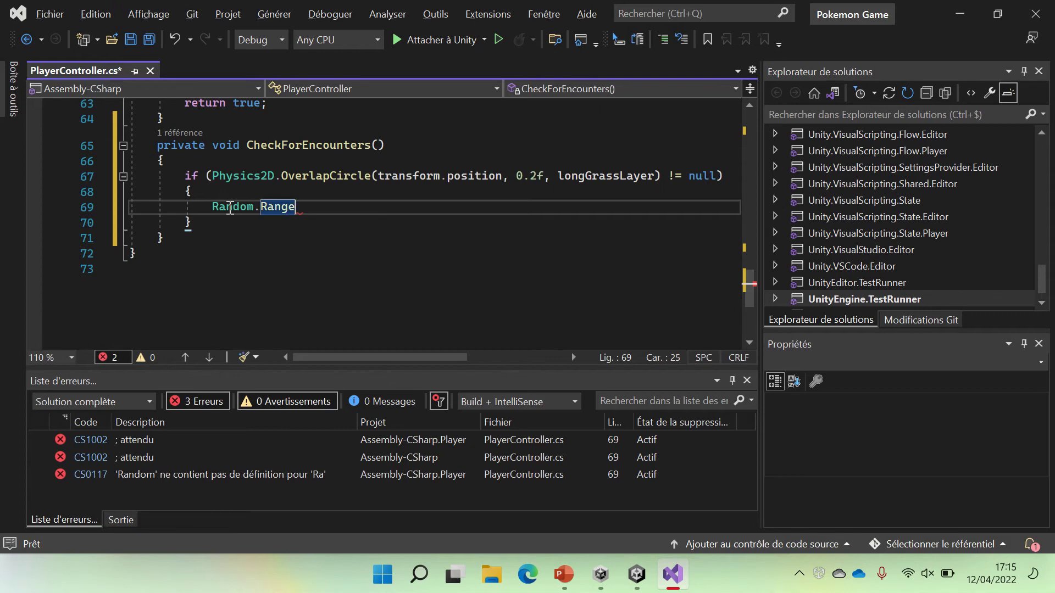
{"action": "type", "text": "(1"}
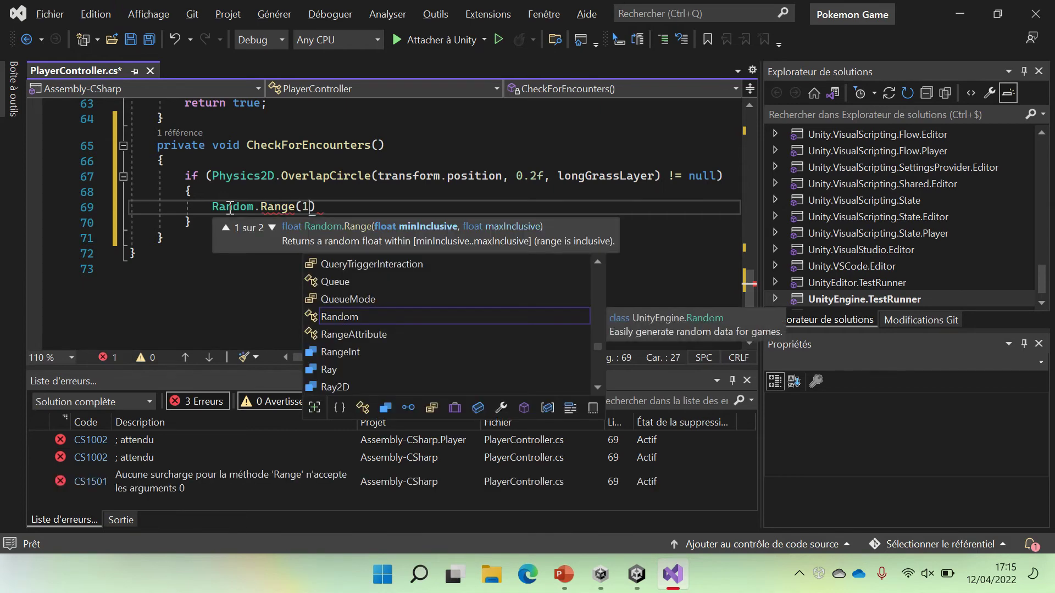
{"action": "type", "text": ",10"}
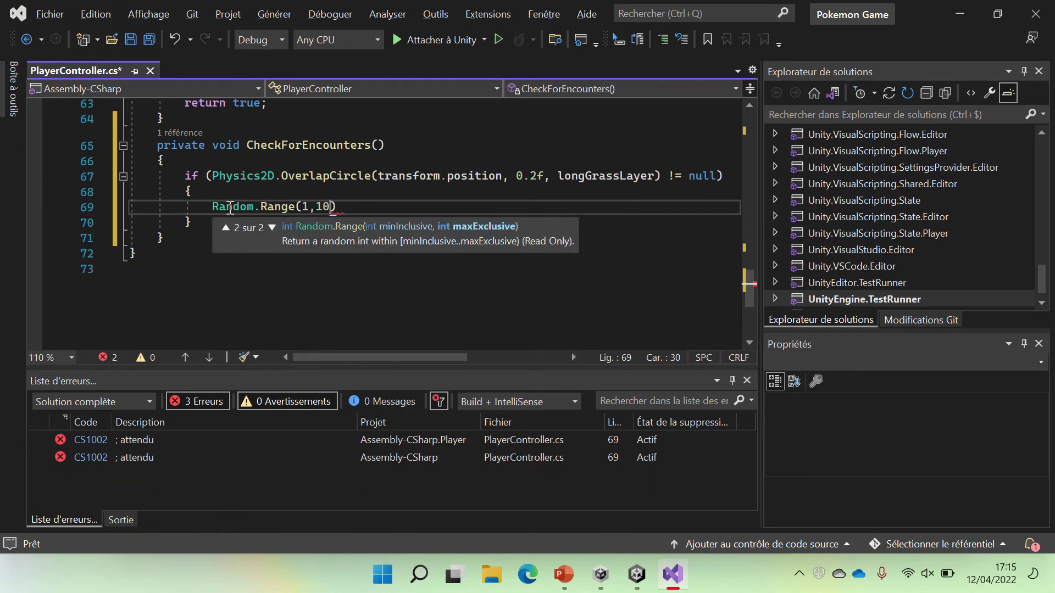
{"action": "type", "text": "1"}
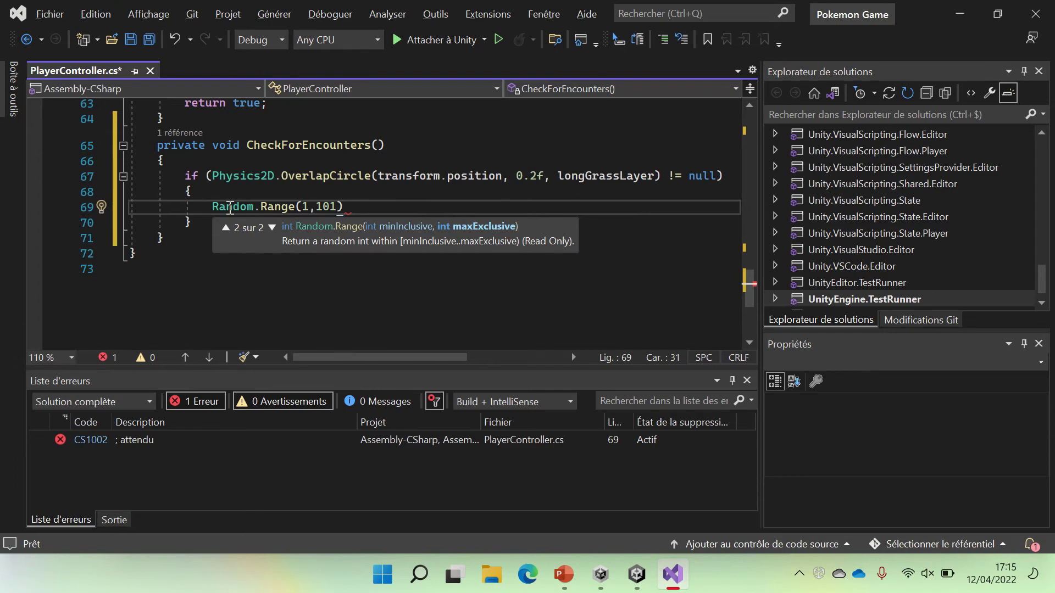
{"action": "left_click_drag", "start_coordinate": [213, 207], "coordinate": [307, 209]}
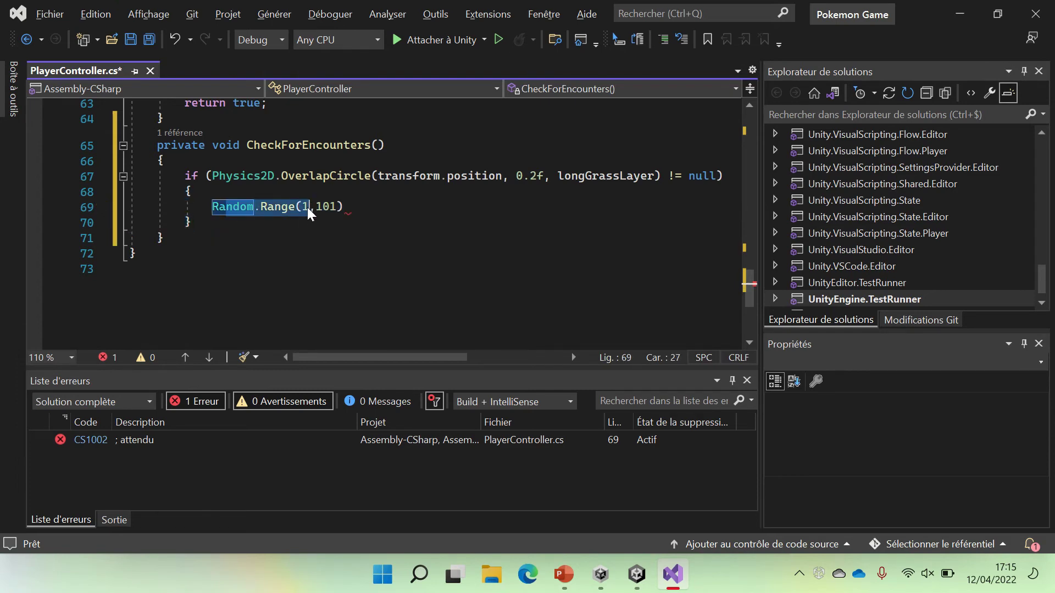
{"action": "left_click", "coordinate": [211, 204]}
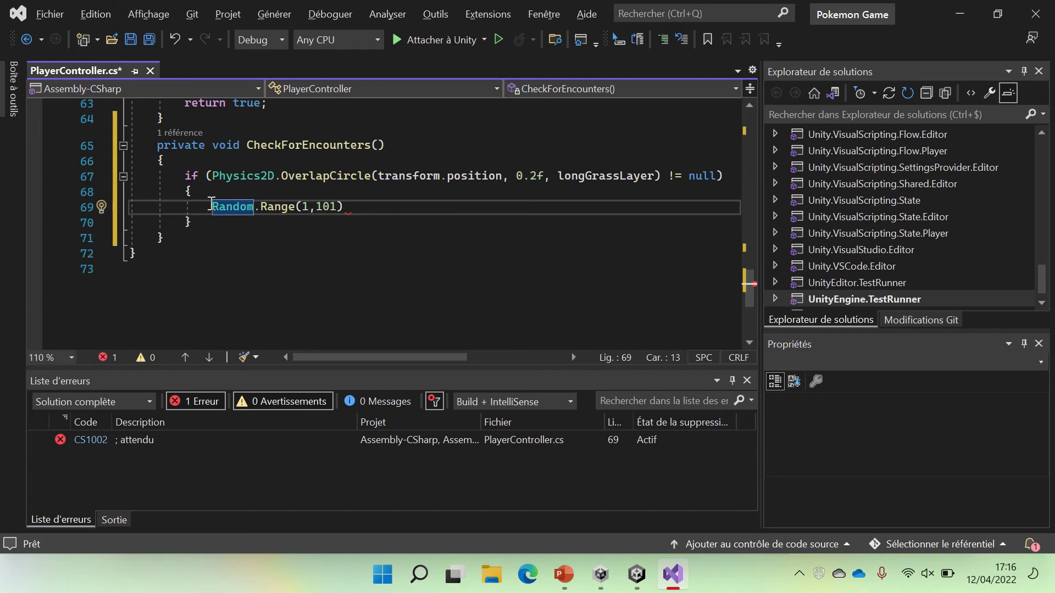
{"action": "type", "text": "if "}
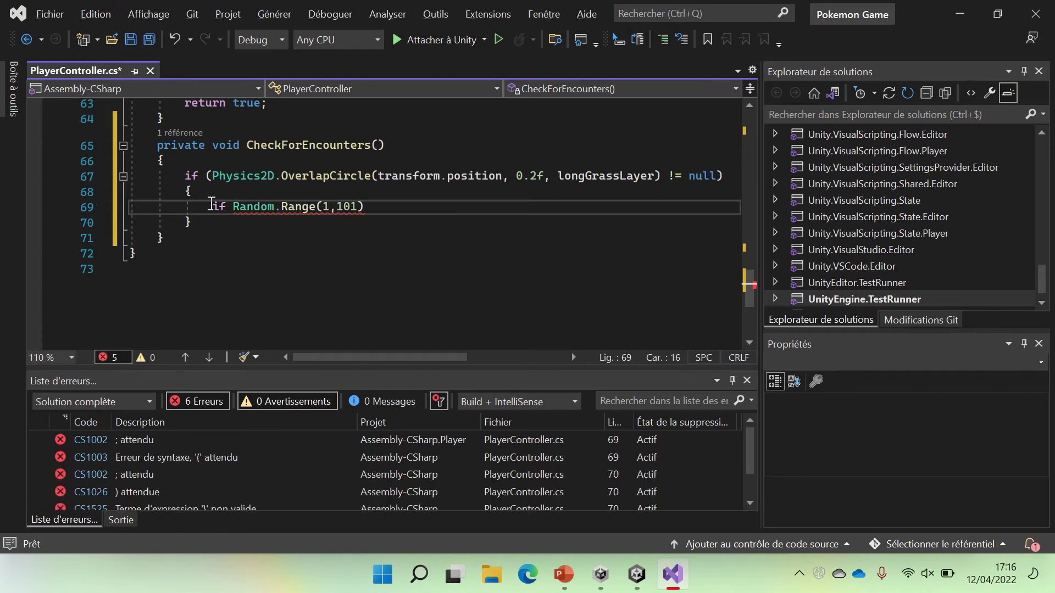
{"action": "type", "text": "("}
{"action": "key", "text": "End"}
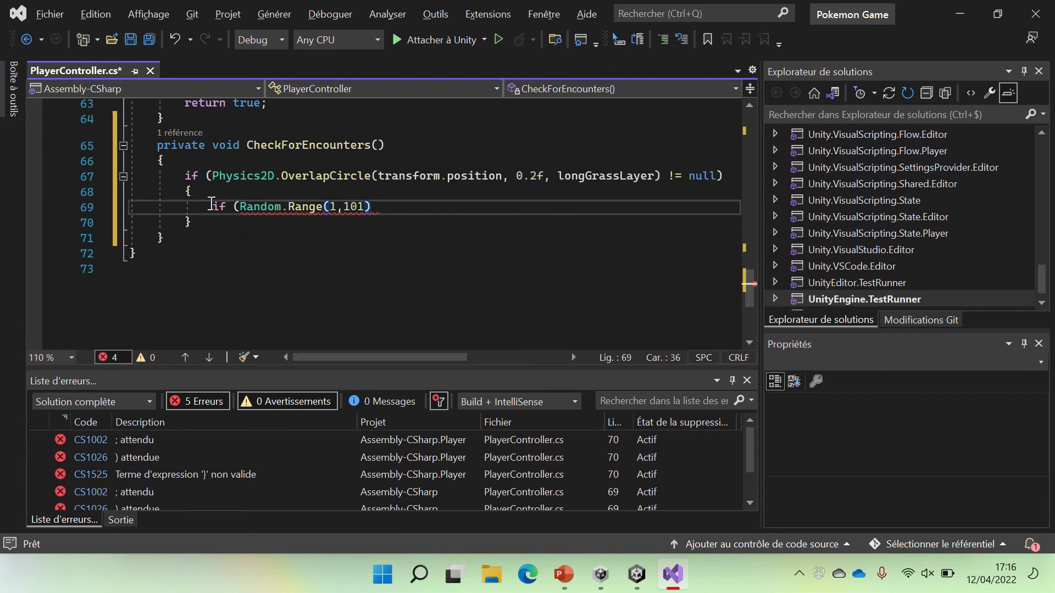
{"action": "type", "text": ")"}
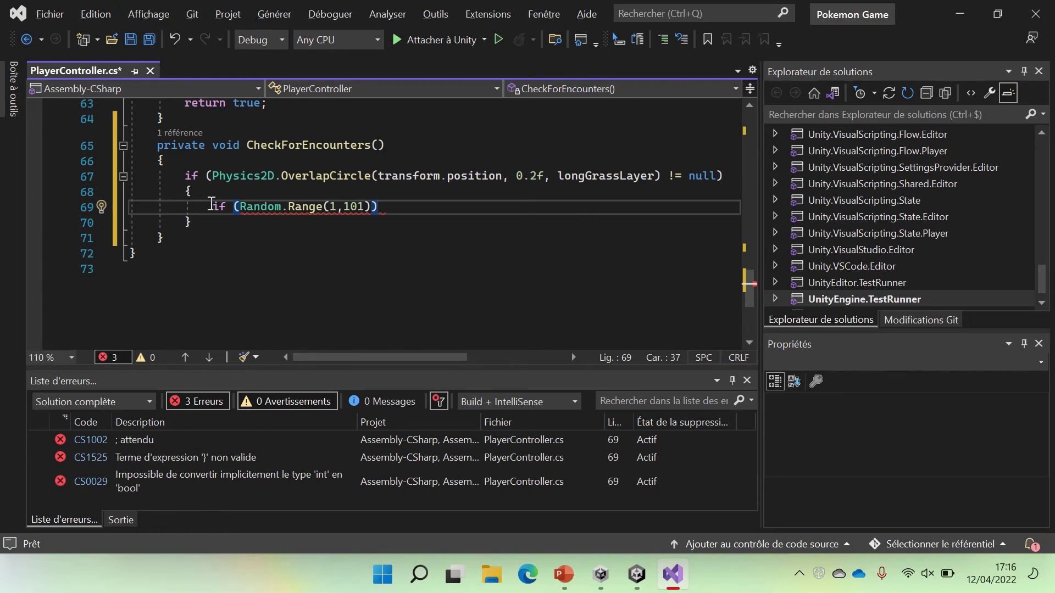
{"action": "key", "text": "Left"}
{"action": "type", "text": "<"}
{"action": "type", "text": "="}
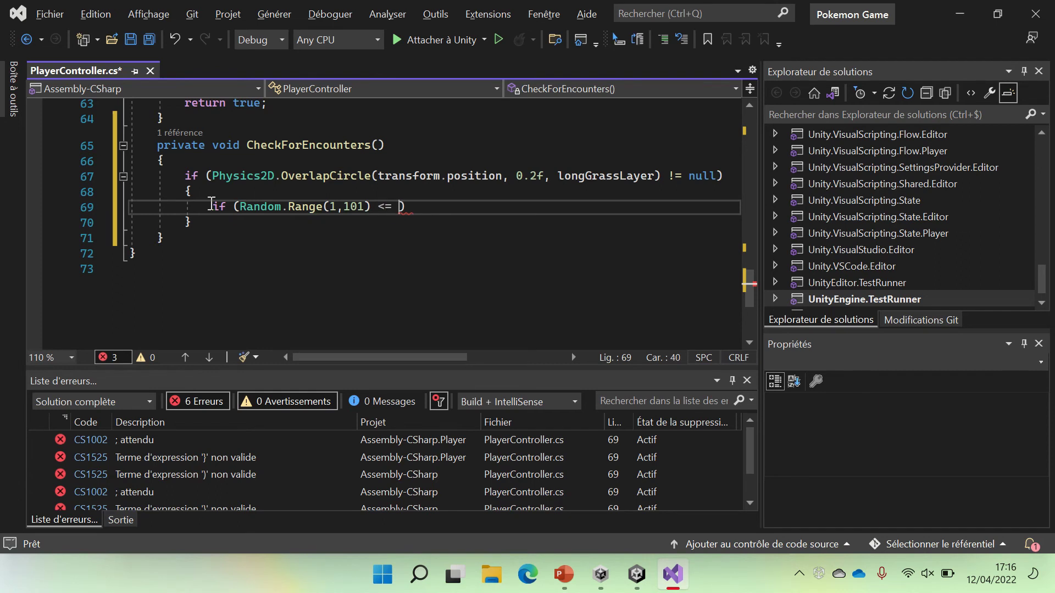
{"action": "type", "text": " 10"}
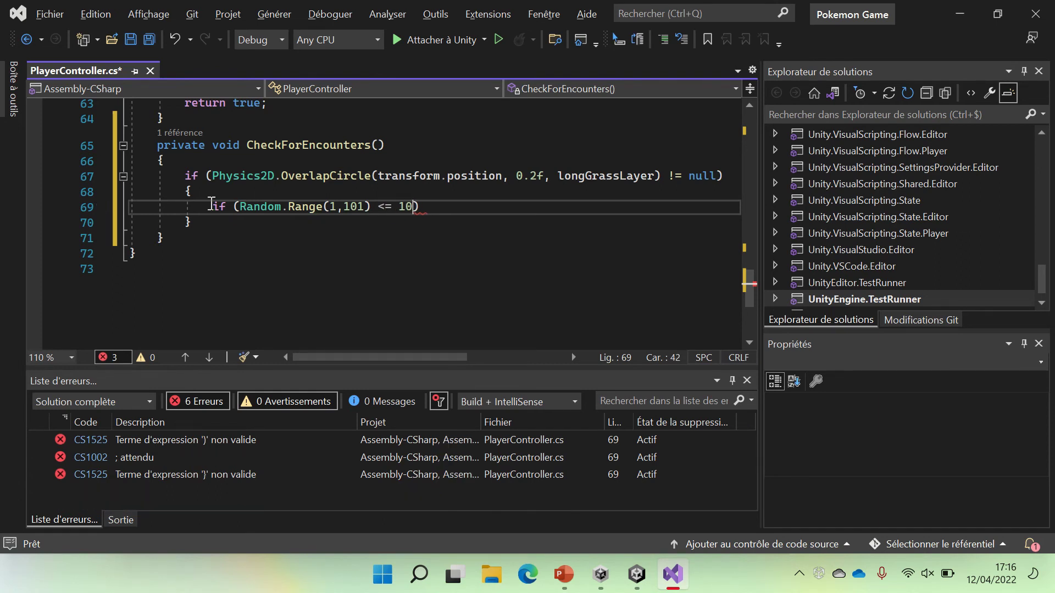
{"action": "type", "text": ")"}
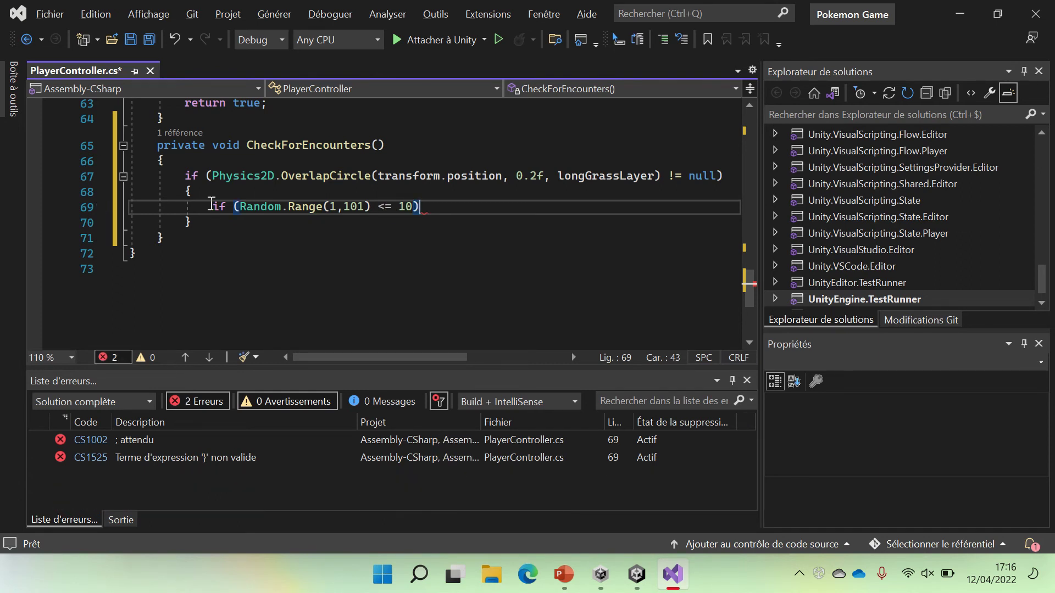
{"action": "key", "text": "Return"}
Open a braced body under the chance condition and start a Debug.Log call
{"action": "type", "text": "{"}
{"action": "key", "text": "Return"}
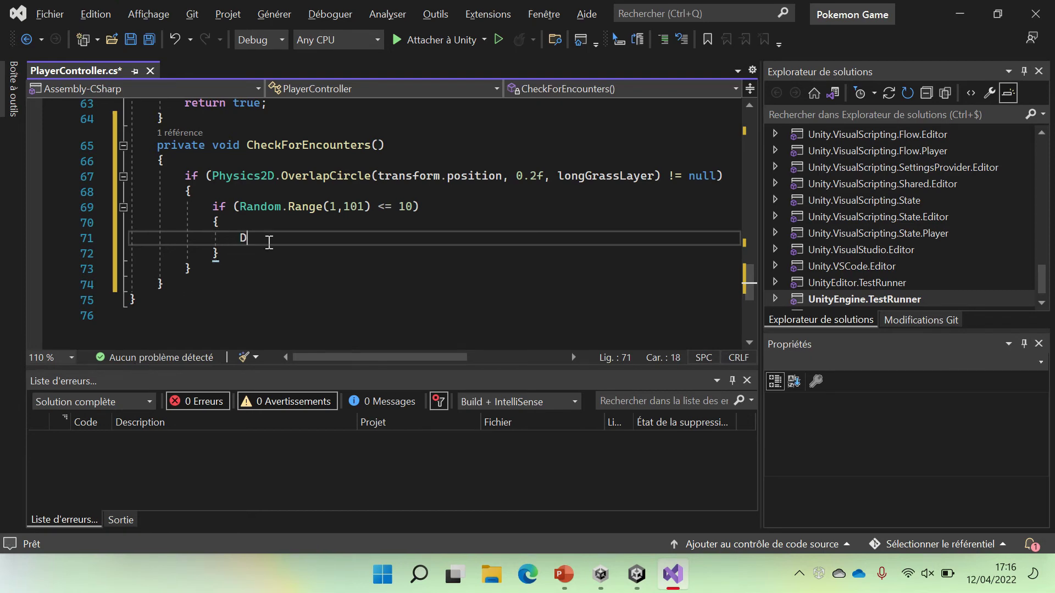
{"action": "type", "text": "De"}
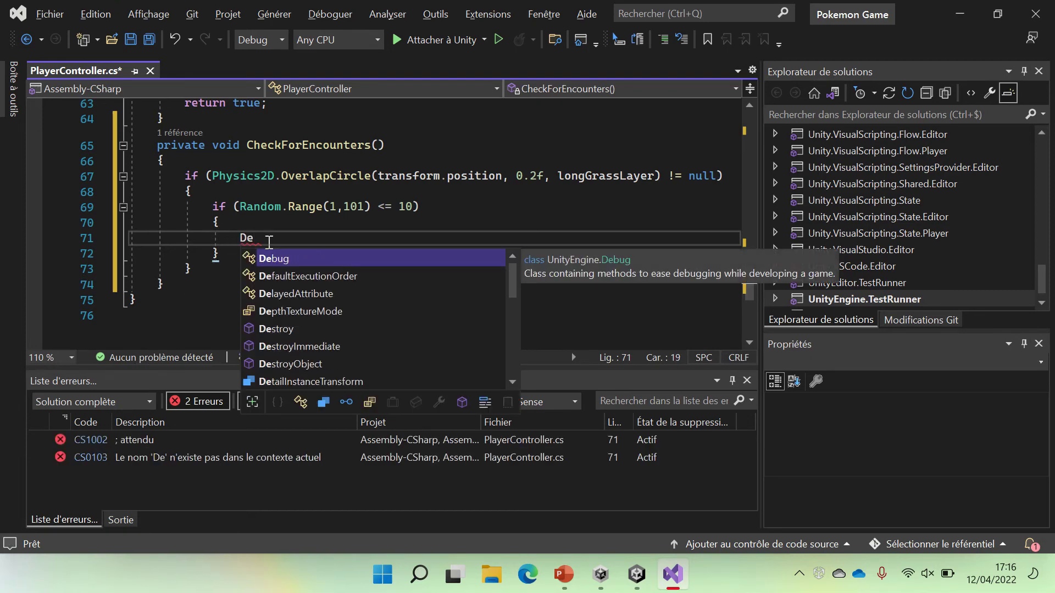
{"action": "key", "text": "Tab"}
{"action": "type", "text": "."}
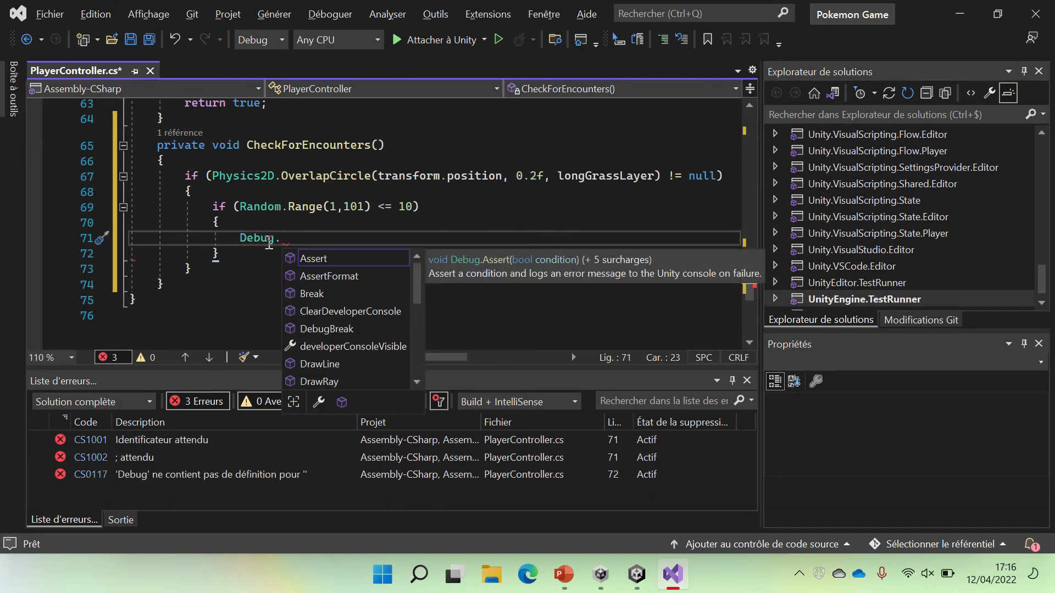
{"action": "type", "text": "Lo"}
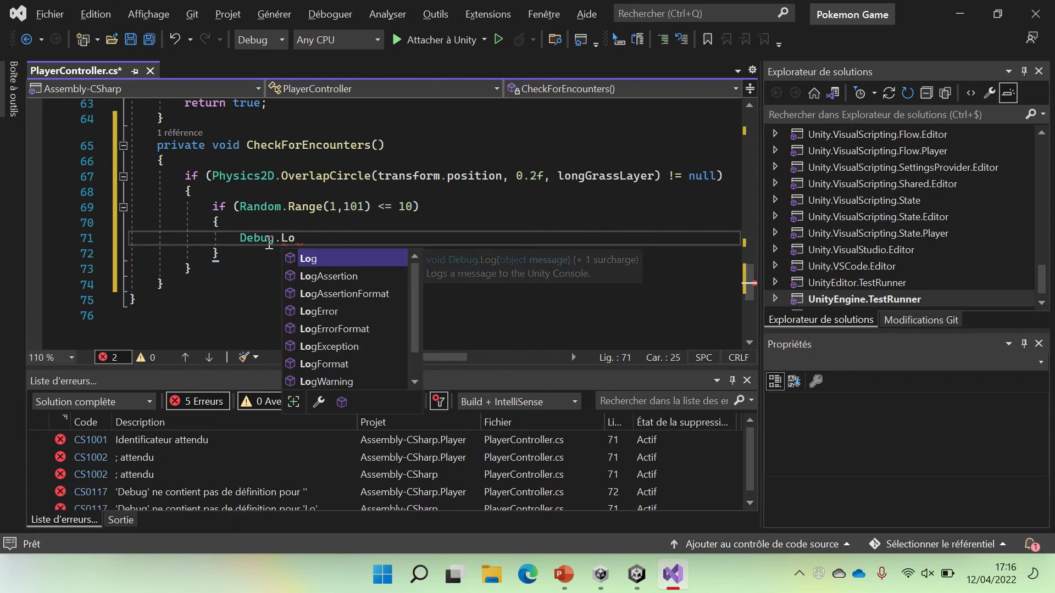
{"action": "type", "text": "f"}
{"action": "key", "text": "BackSpace"}
Log "un pokemon sauvage apparait" in the call and save PlayerController.cs
{"action": "type", "text": "g"}
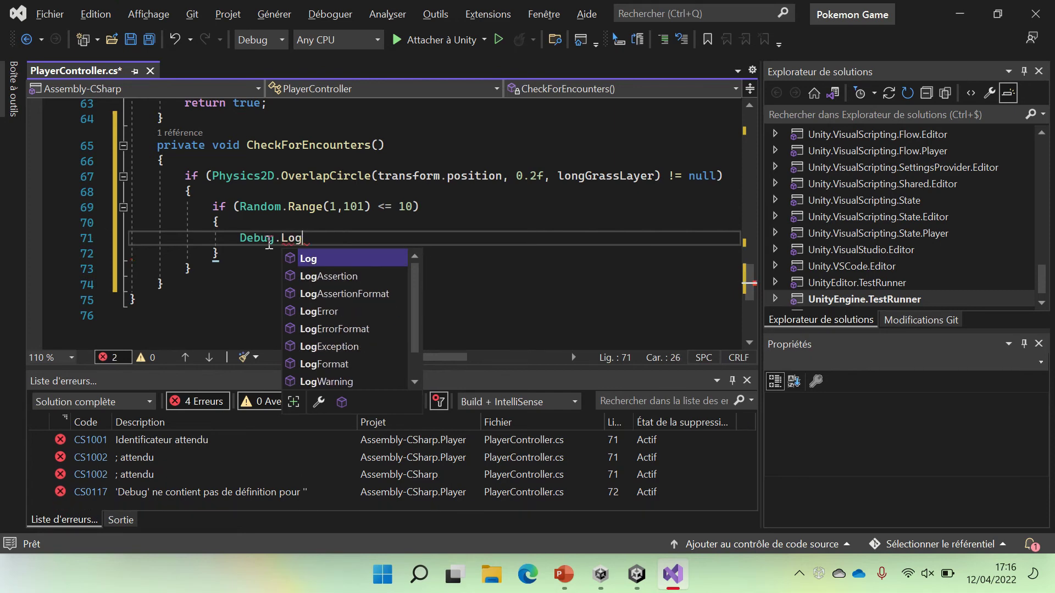
{"action": "type", "text": "(\""}
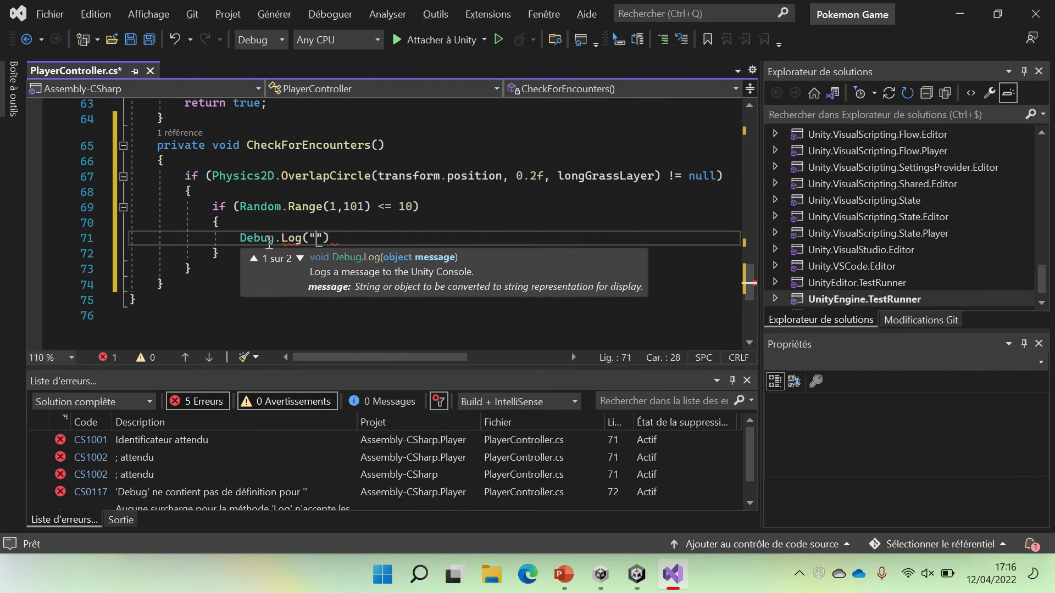
{"action": "type", "text": "u"}
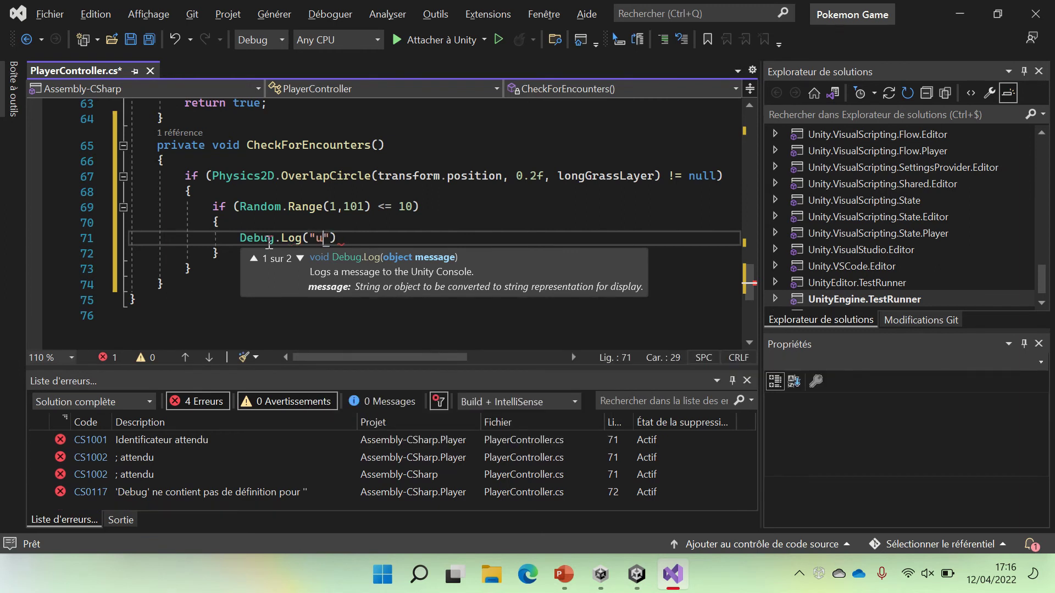
{"action": "key", "text": "BackSpace"}
{"action": "type", "text": "un "}
{"action": "type", "text": "pokemob"}
{"action": "key", "text": "BackSpace"}
{"action": "type", "text": "n "}
{"action": "type", "text": "sauvage a"}
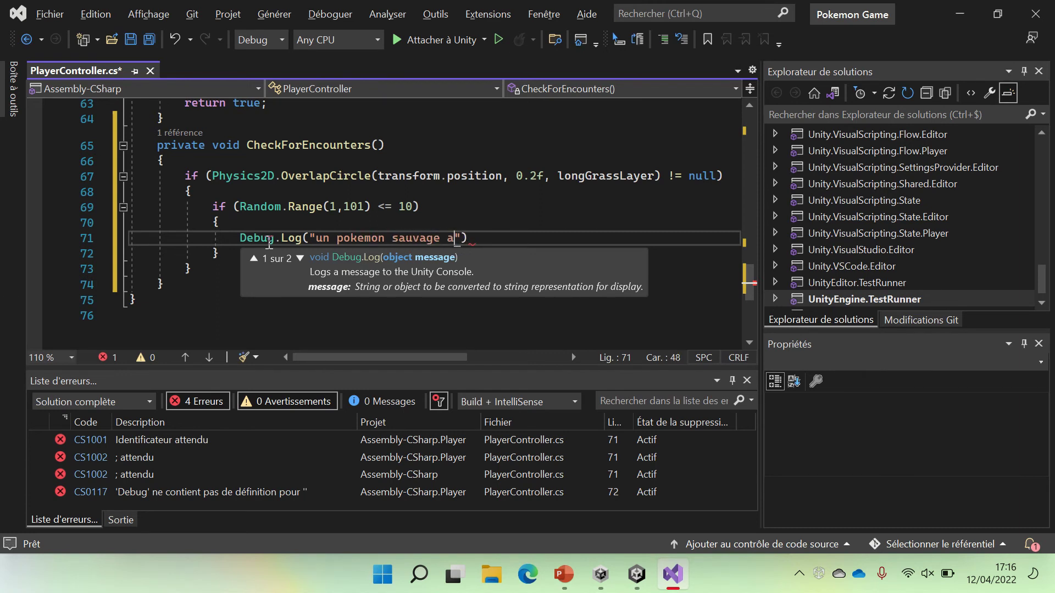
{"action": "type", "text": "ppar"}
{"action": "type", "text": "ait"}
{"action": "key", "text": "BackSpace"}
{"action": "key", "text": "BackSpace"}
{"action": "type", "text": "î"}
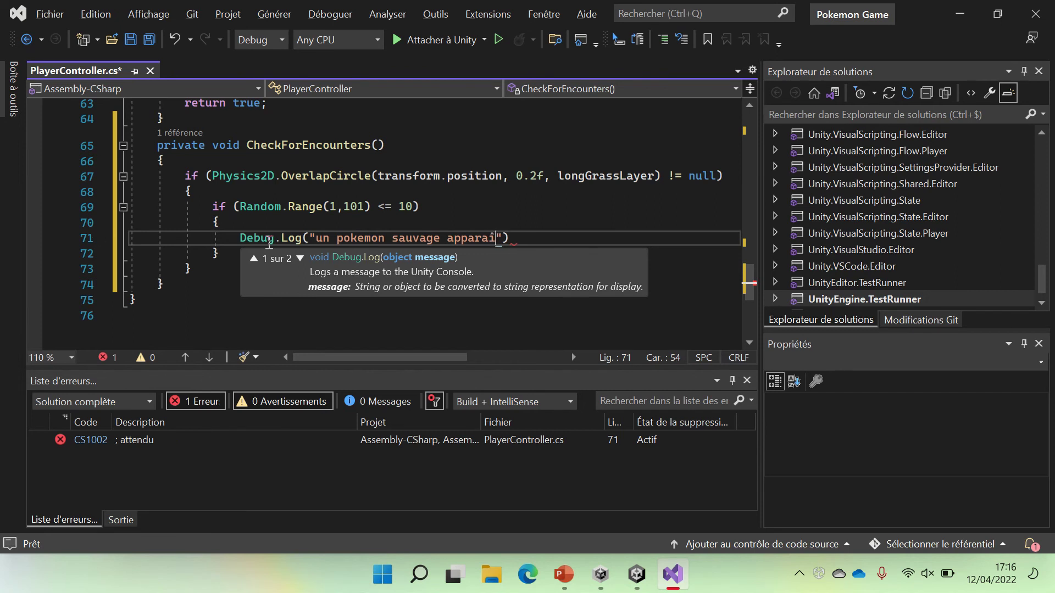
{"action": "type", "text": "t"}
{"action": "key", "text": "End"}
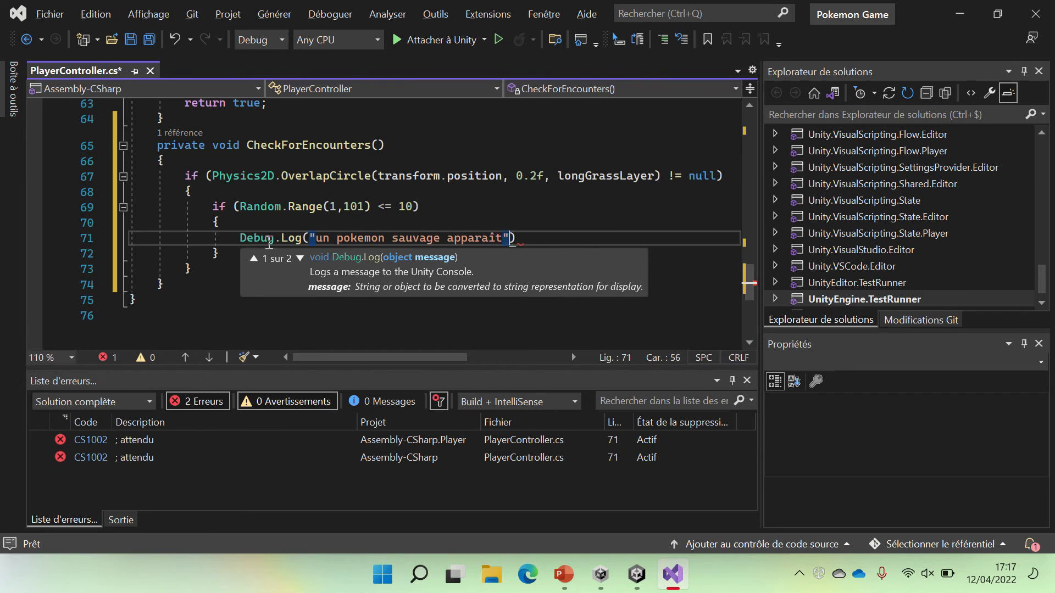
{"action": "type", "text": ";"}
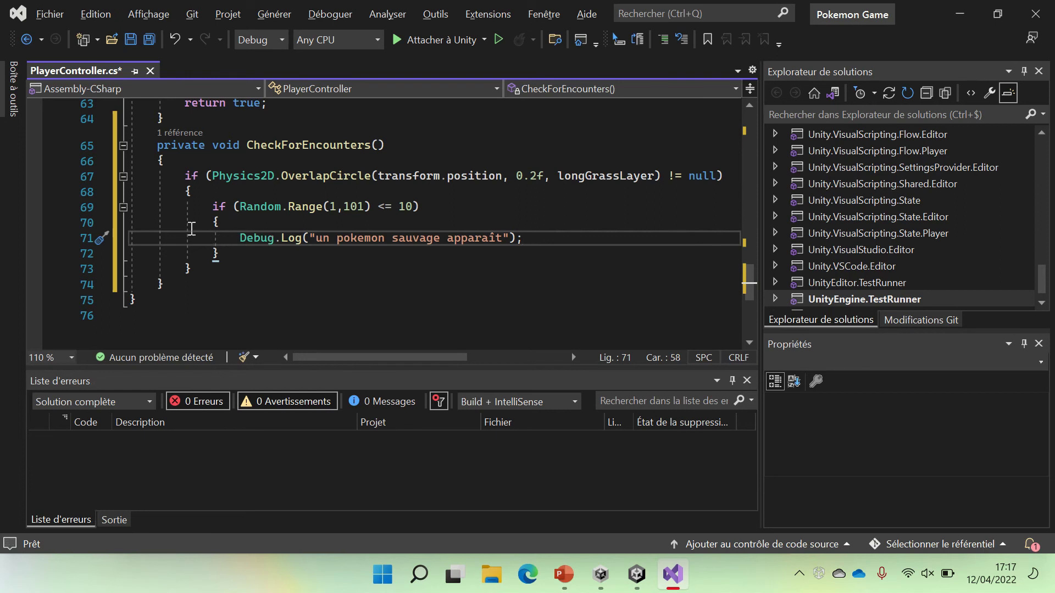
{"action": "left_click", "coordinate": [128, 41]}
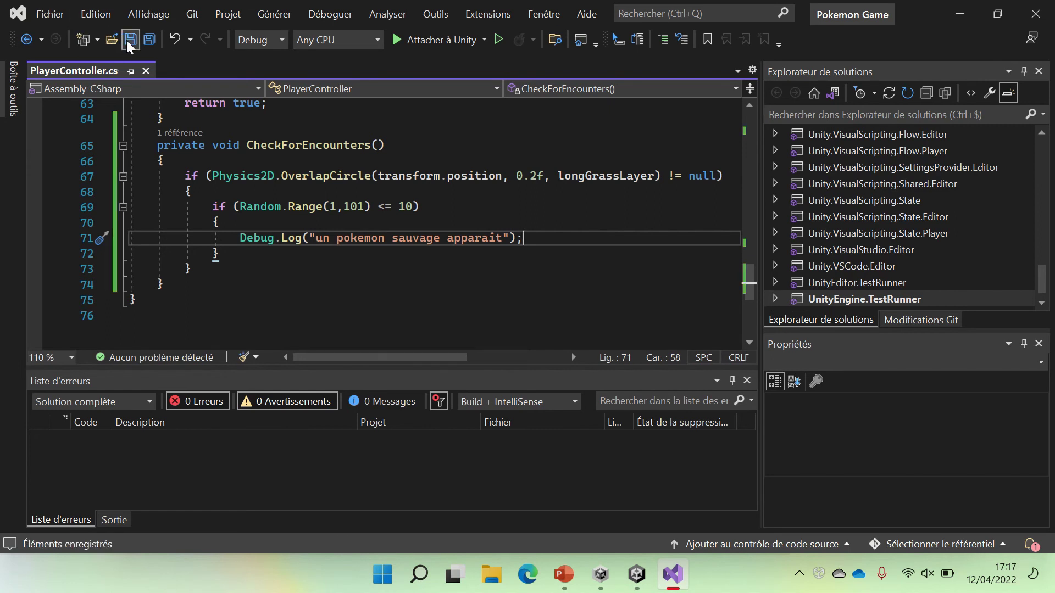
Assign longGrass as the Player's Long Grass Layer in Unity and enter Play mode
{"action": "left_click", "coordinate": [648, 581]}
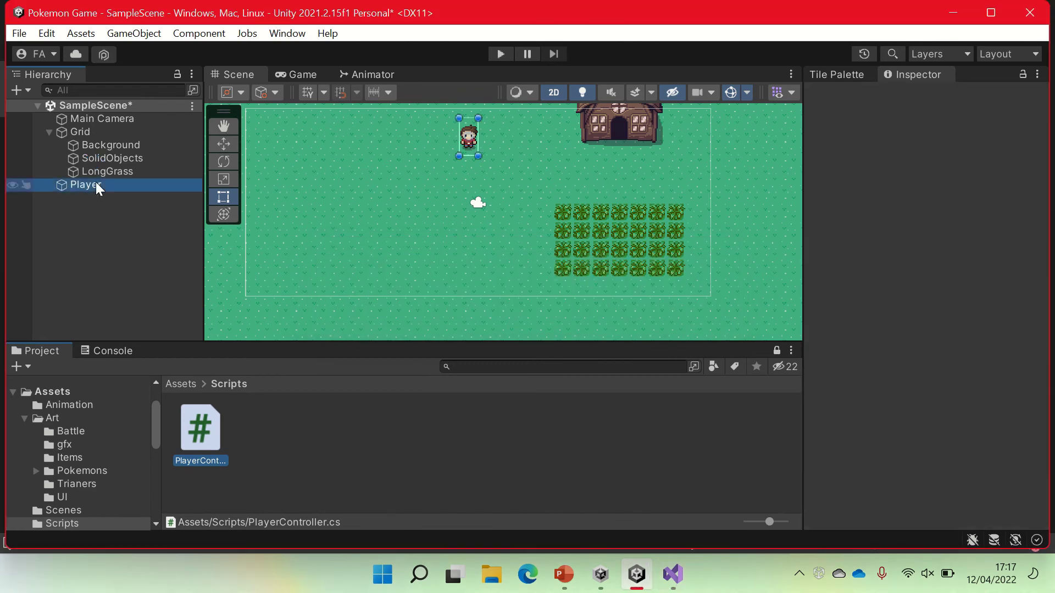
{"action": "left_click", "coordinate": [96, 183]}
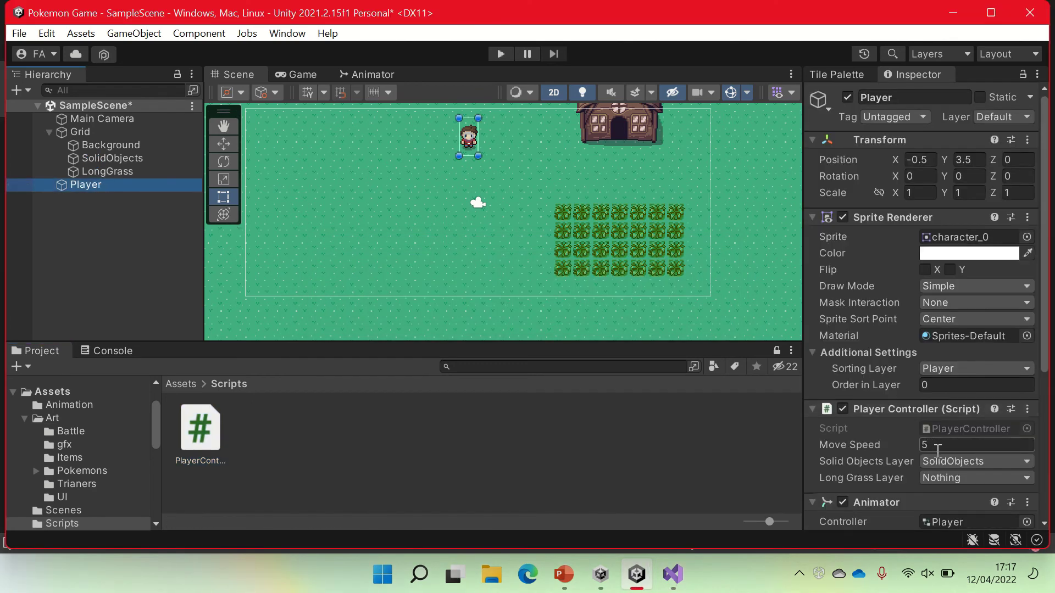
{"action": "left_click", "coordinate": [941, 476]}
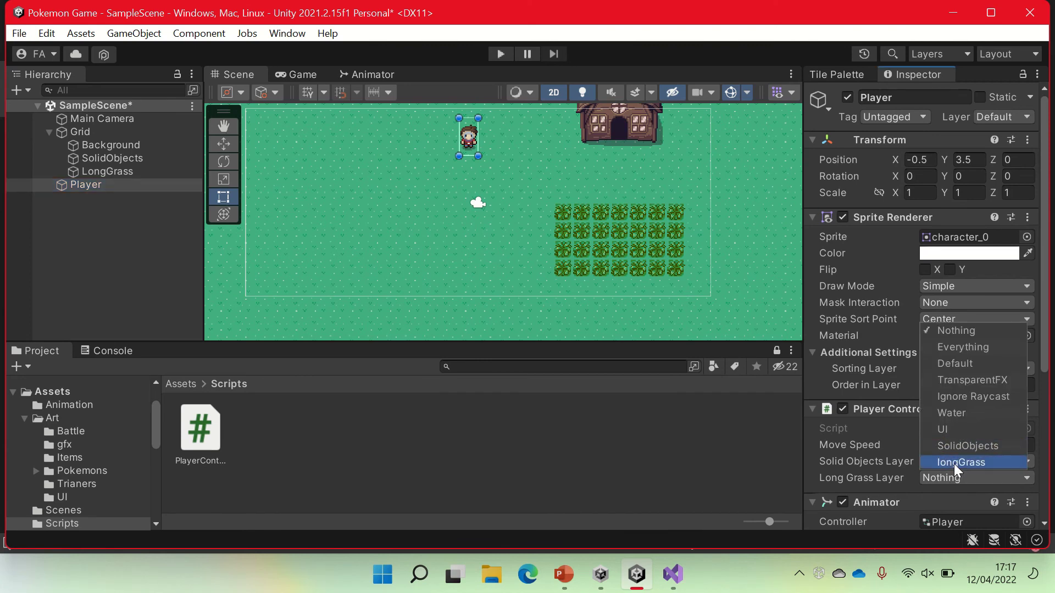
{"action": "left_click", "coordinate": [954, 463]}
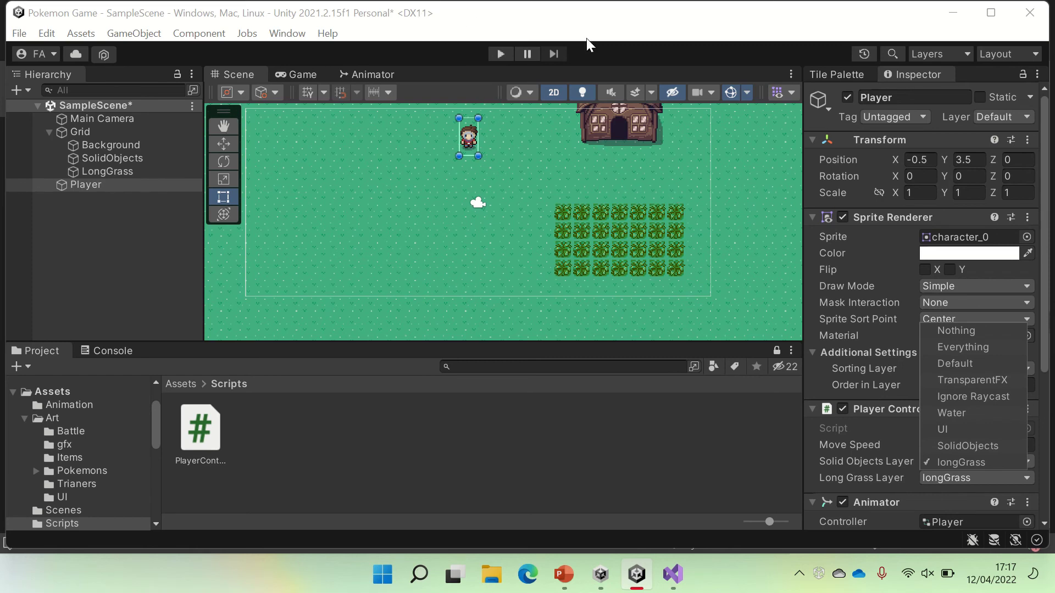
{"action": "left_click", "coordinate": [503, 52]}
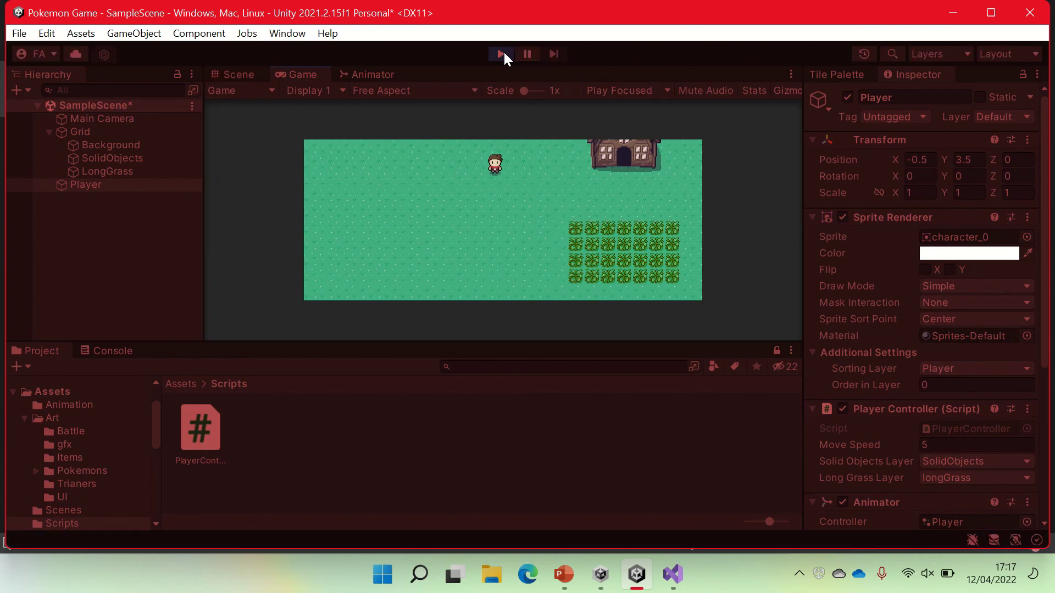
Walk the player back and forth through the long grass tiles with the arrow keys
{"action": "key", "text": "Down"}
{"action": "key", "text": "Right"}
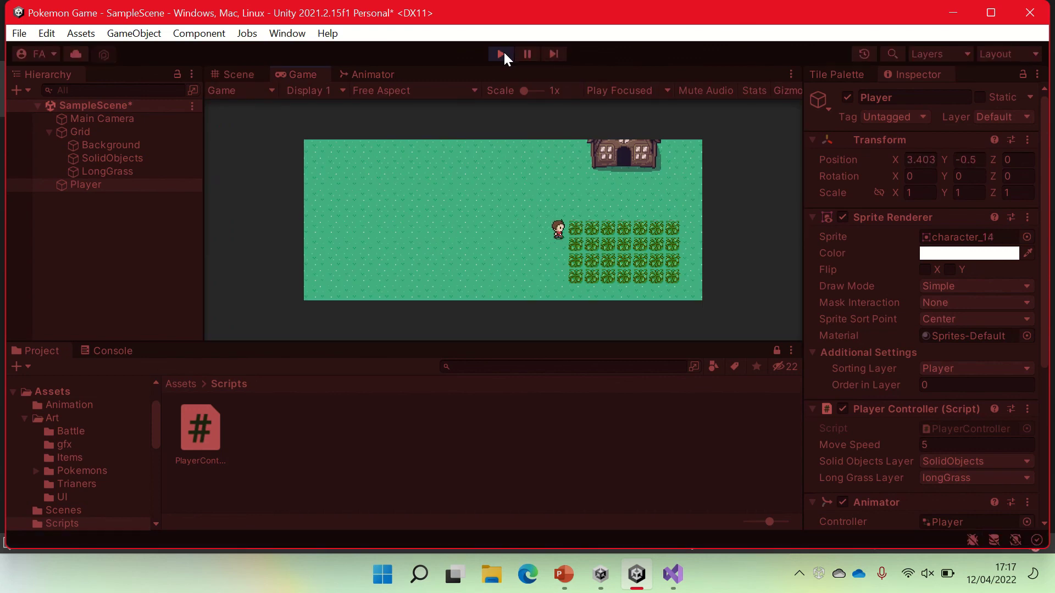
{"action": "key", "text": "Right"}
{"action": "key", "text": "Left"}
{"action": "key", "text": "Right"}
{"action": "key", "text": "Left"}
{"action": "key", "text": "Right"}
{"action": "key", "text": "Left"}
{"action": "key", "text": "Right"}
{"action": "key", "text": "Left"}
{"action": "key", "text": "Down"}
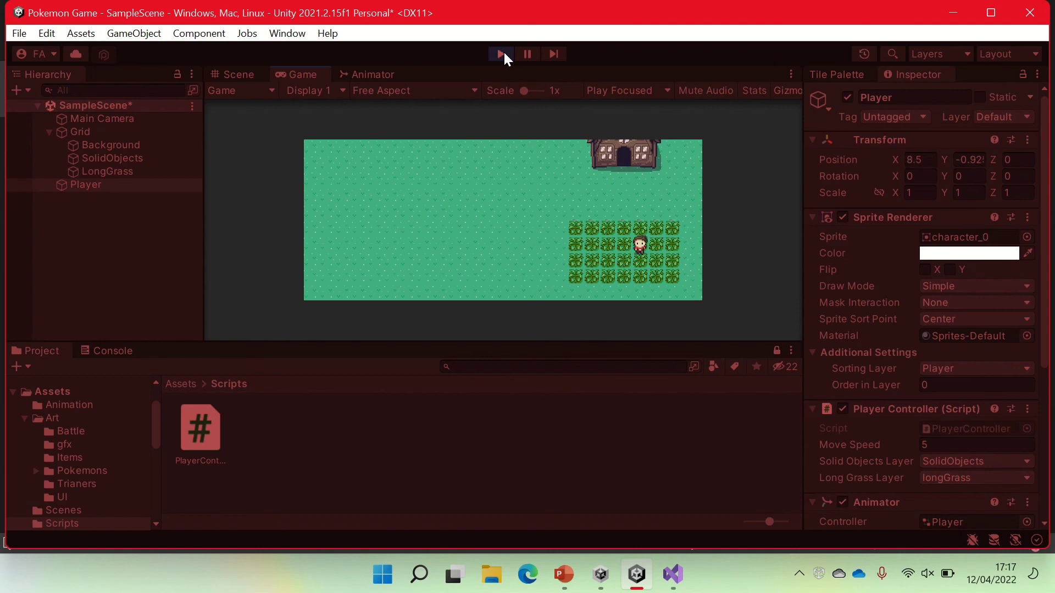
{"action": "key", "text": "Left"}
{"action": "key", "text": "Up"}
{"action": "key", "text": "Right"}
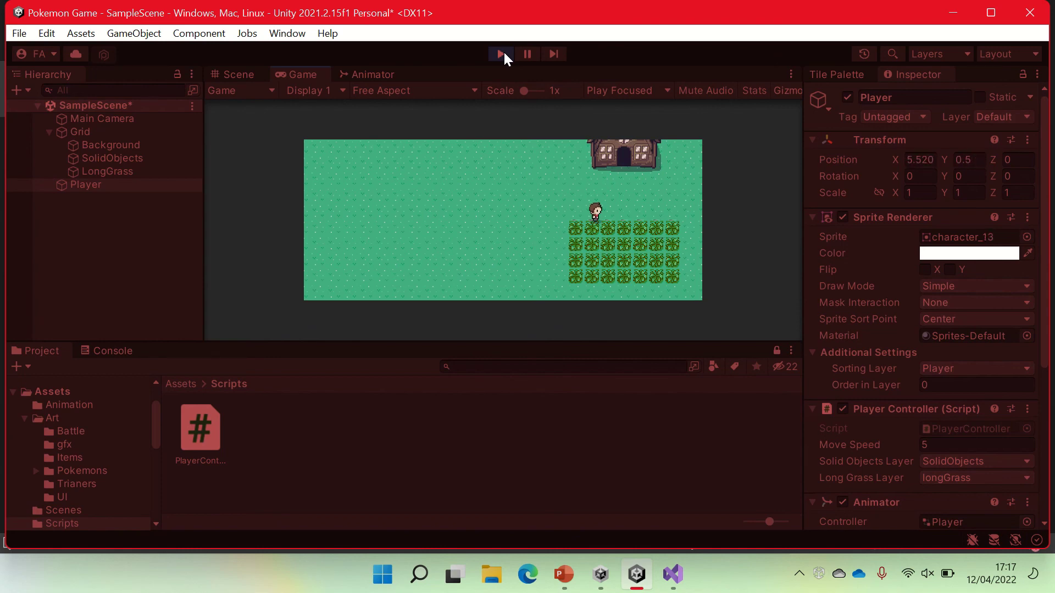
{"action": "key", "text": "Left"}
{"action": "key", "text": "Down"}
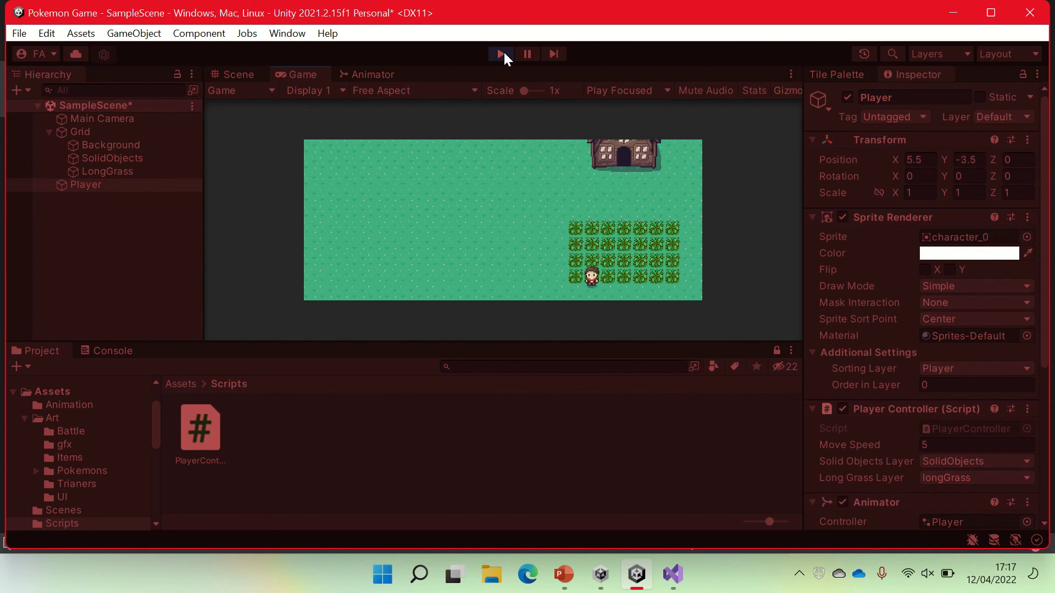
{"action": "key", "text": "Up"}
{"action": "key", "text": "Up"}
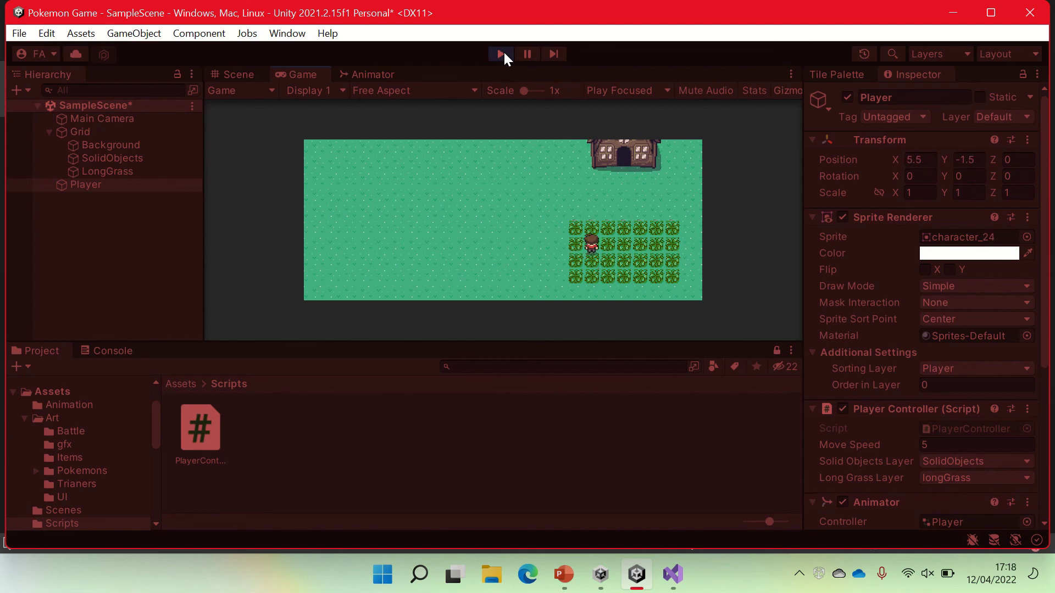
{"action": "key", "text": "Right"}
{"action": "mouse_move", "coordinate": [470, 5]}
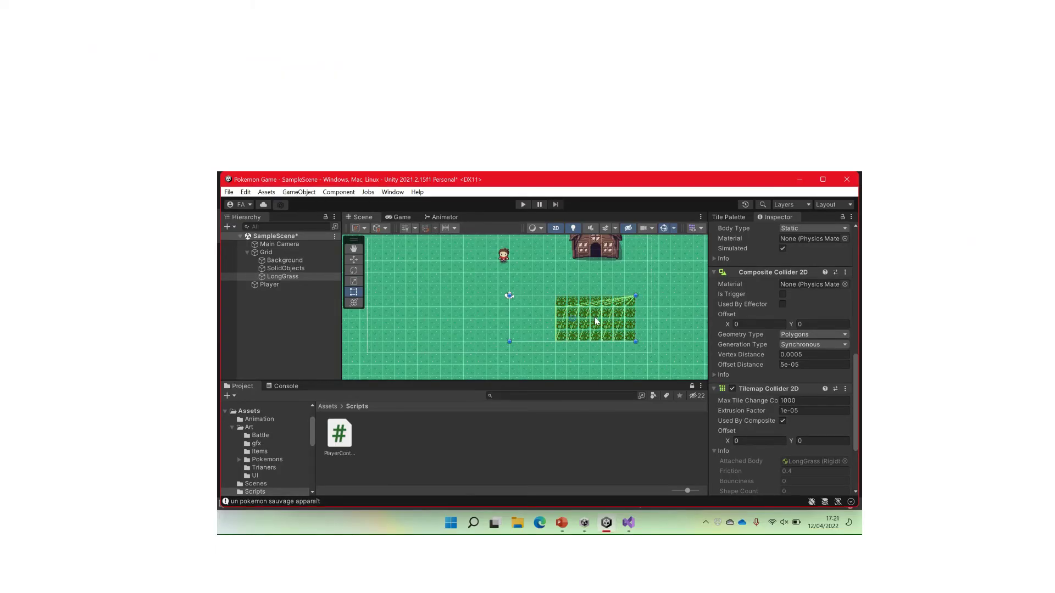
Toggle LongGrass's Composite Collider 2D geometry to Outlines and back to Polygons, then save SampleScene
{"action": "left_click", "coordinate": [289, 277]}
{"action": "left_click", "coordinate": [713, 378]}
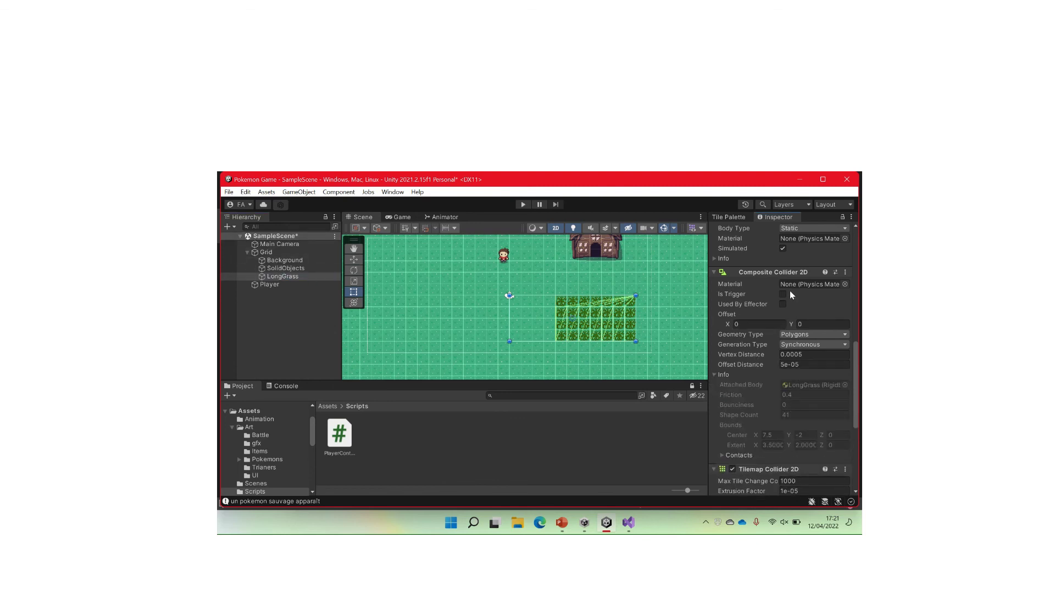
{"action": "scroll", "coordinate": [790, 295], "scroll_direction": "down", "scroll_amount": 4}
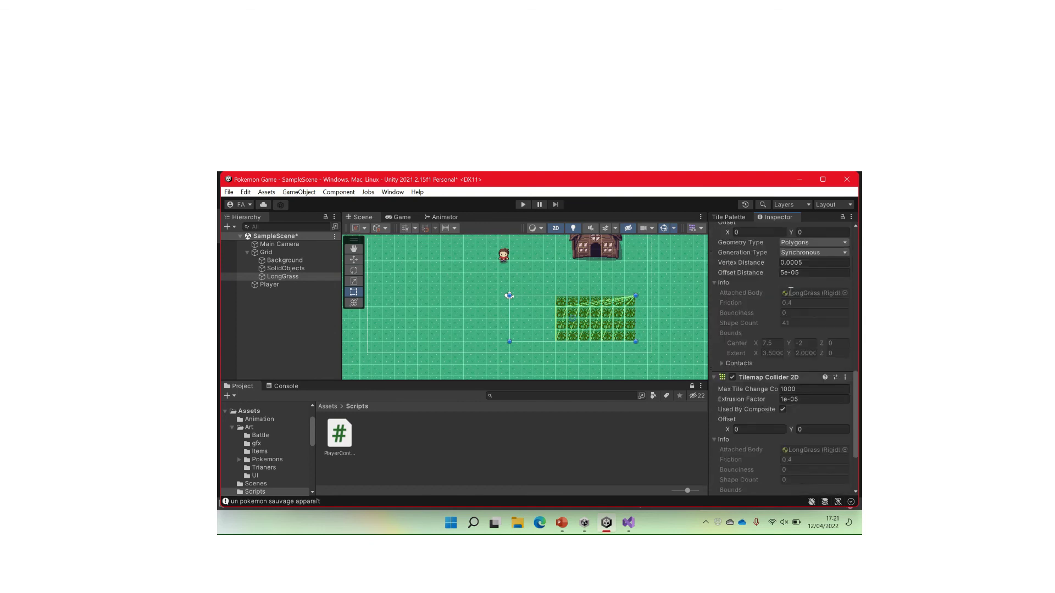
{"action": "scroll", "coordinate": [790, 292], "scroll_direction": "up", "scroll_amount": 1}
{"action": "left_click", "coordinate": [793, 293]}
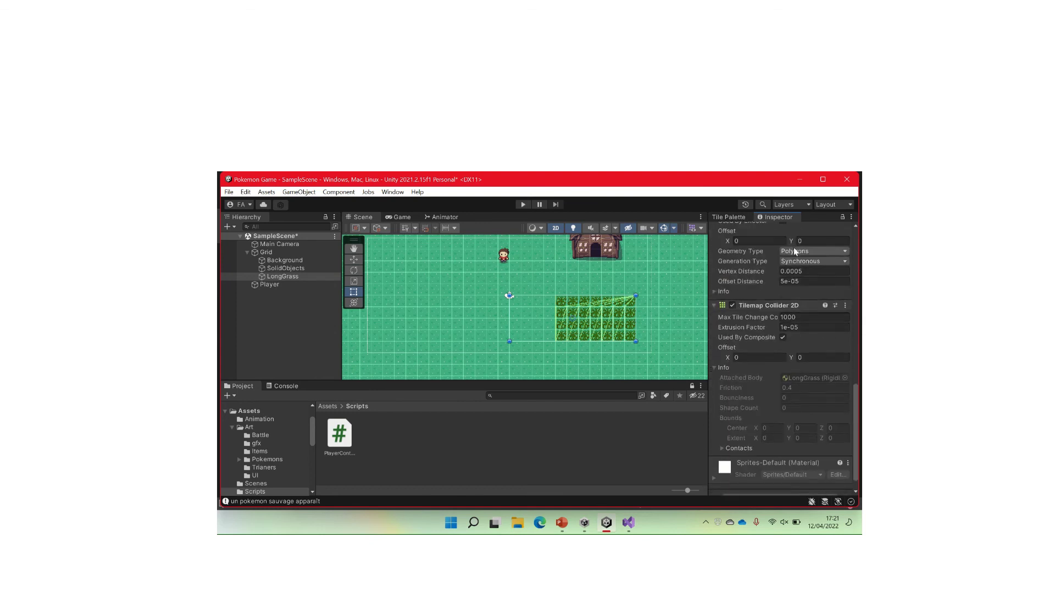
{"action": "left_click", "coordinate": [795, 251]}
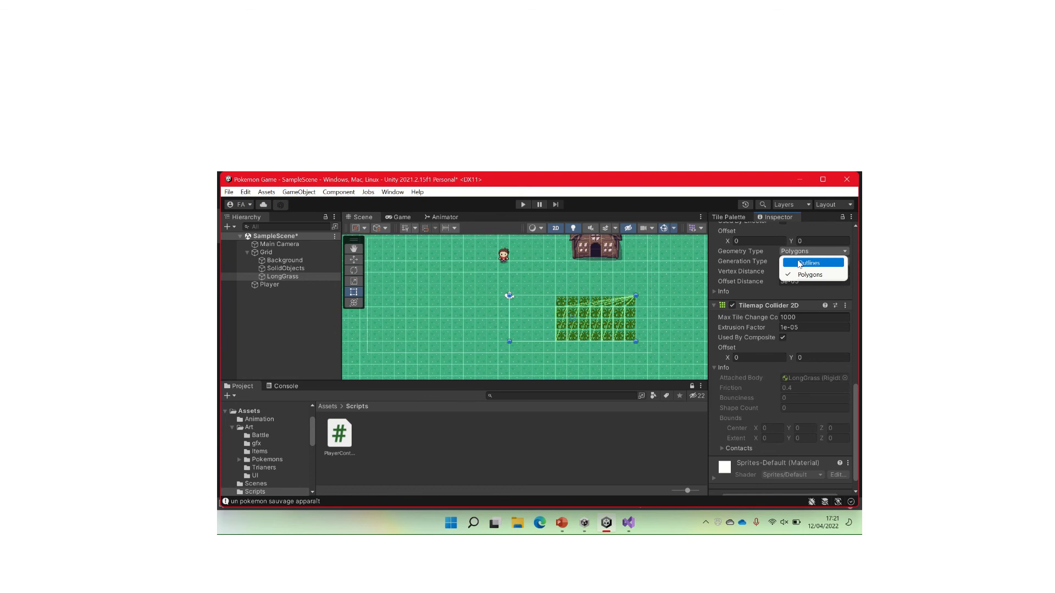
{"action": "left_click", "coordinate": [799, 263]}
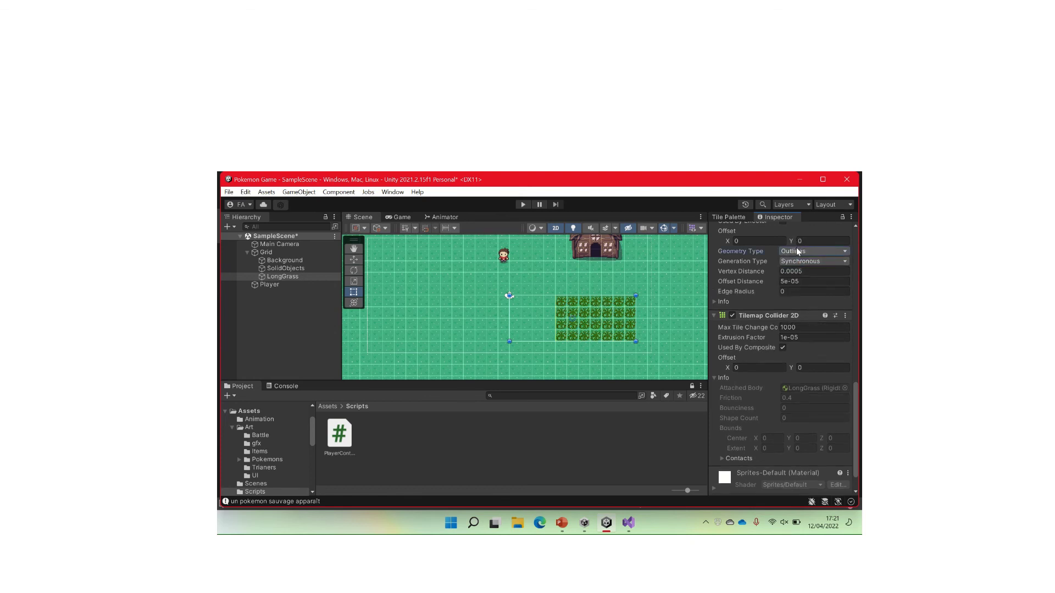
{"action": "left_click", "coordinate": [796, 251]}
{"action": "left_click", "coordinate": [801, 276]}
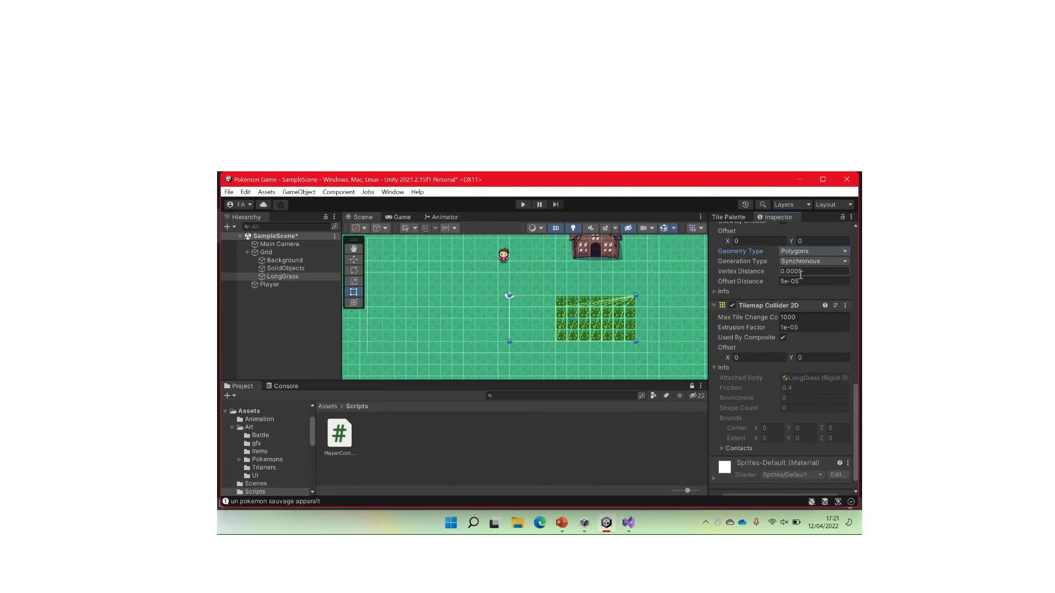
{"action": "left_click", "coordinate": [334, 238]}
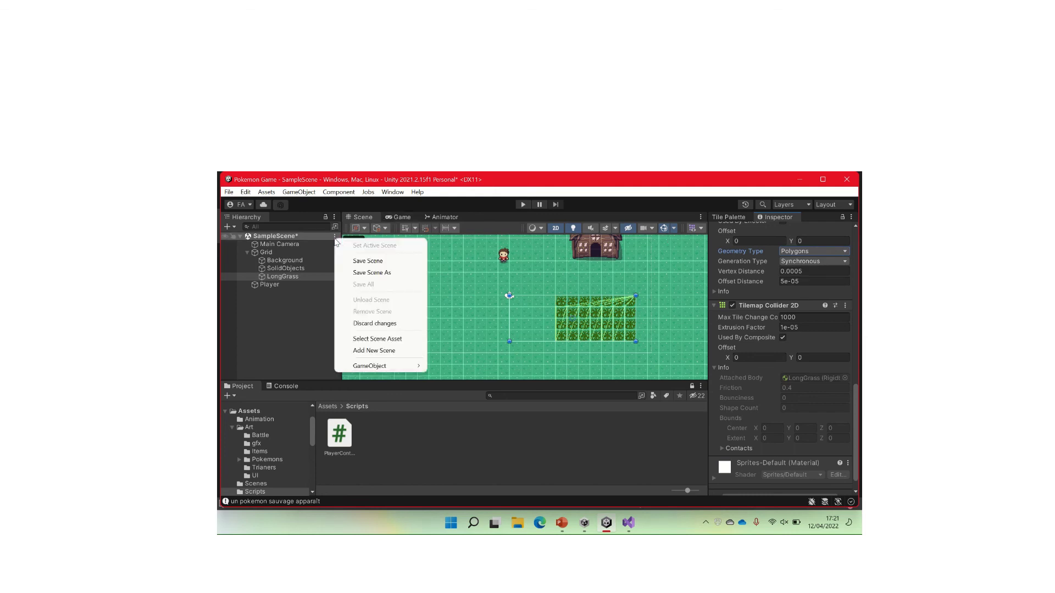
{"action": "left_click", "coordinate": [368, 261]}
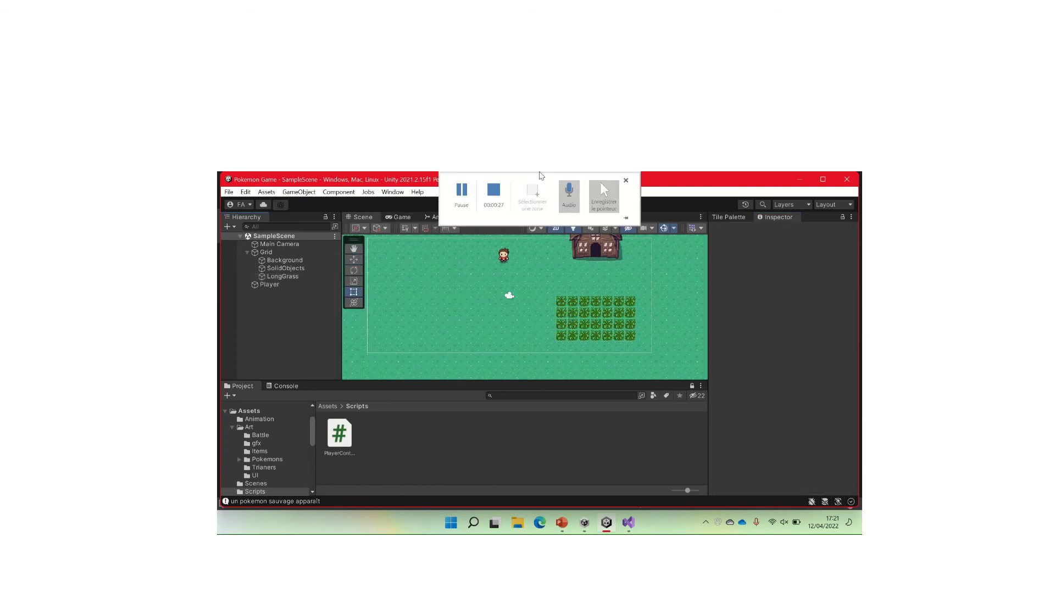